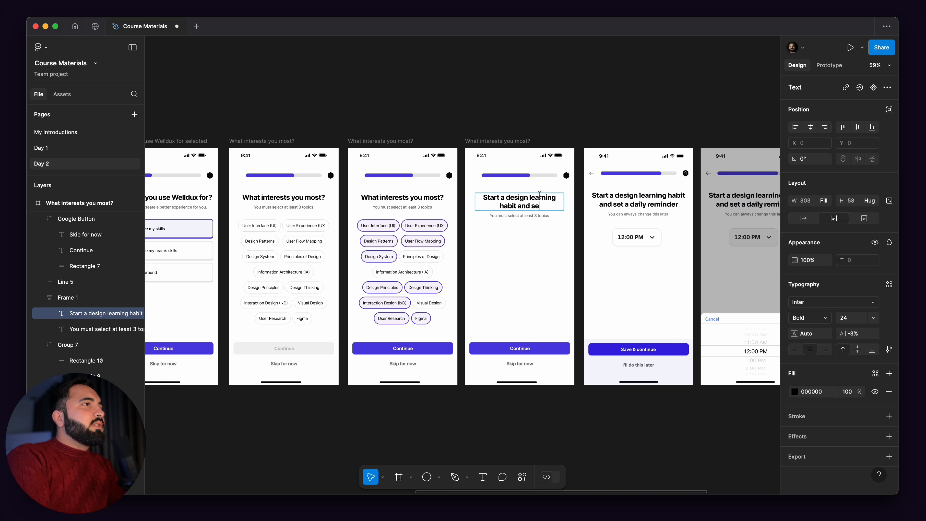
Complete the heading on the copied, topic-free "What interests you most?" screen as "Start a design learning habit and set a daily reminder".
text(and set a daily reminder)
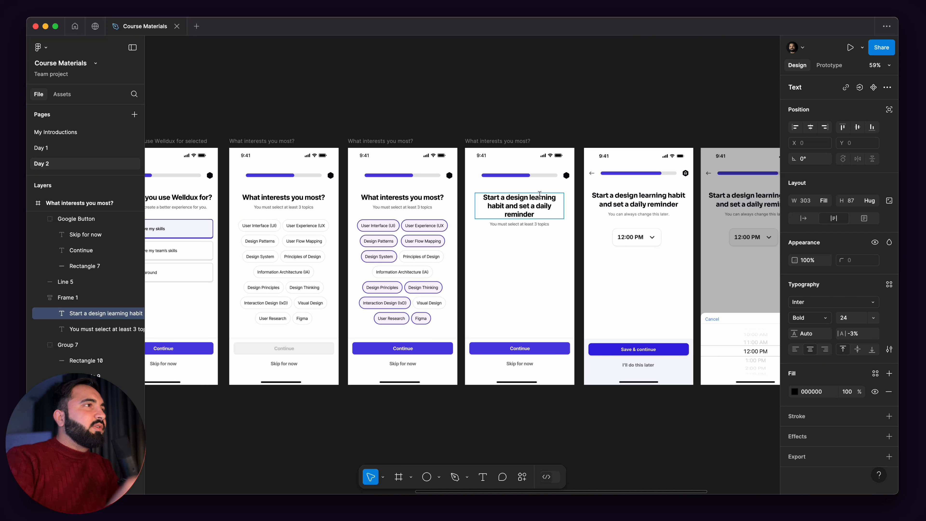
scroll(539, 196, up, 3)
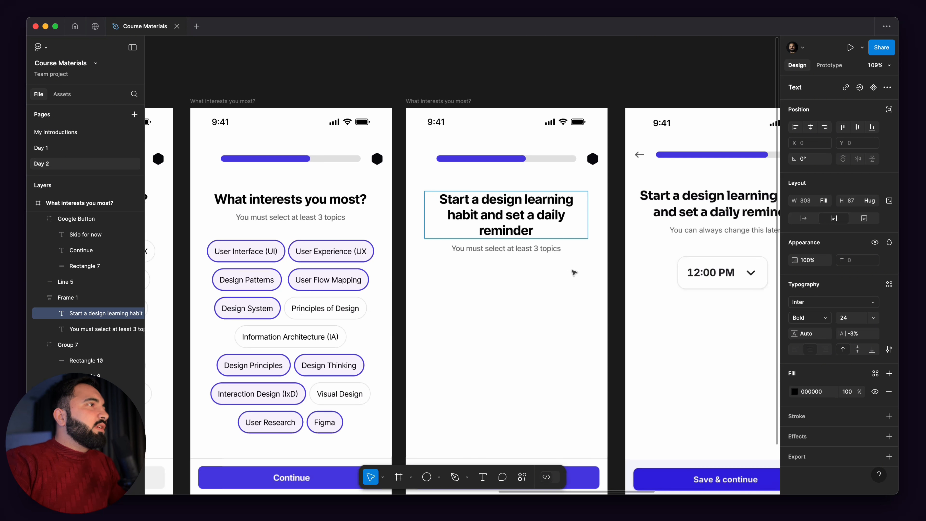
key(Escape)
scroll(433, 249, up, 5)
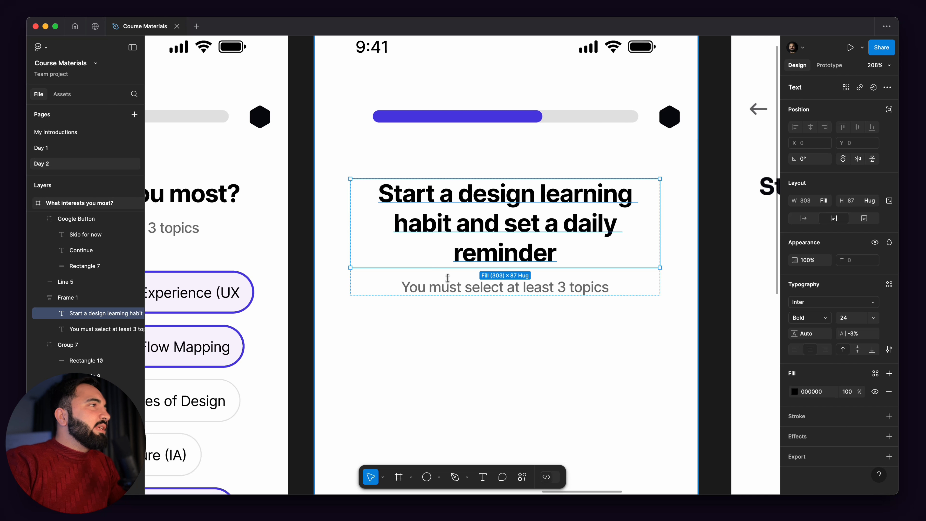
scroll(601, 284, down, 8)
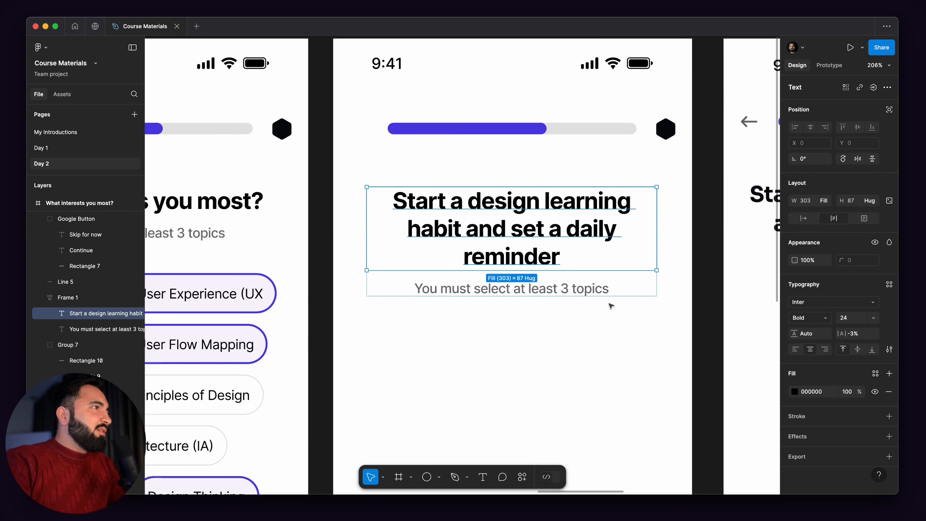
key(Escape)
Copy the heading and subtitle from the "What will you use Welldux for selected" screen onto the reminder screen, below its own heading.
click(323, 279)
scroll(401, 292, left, 10)
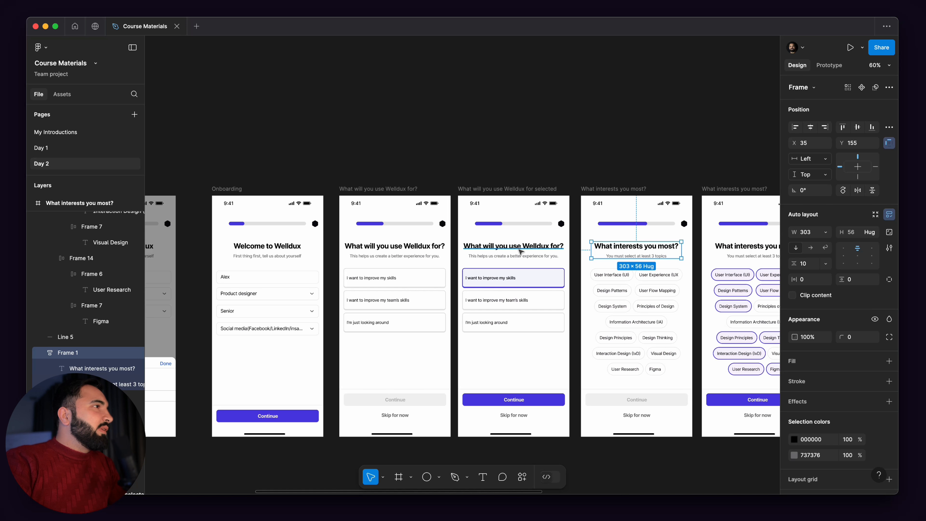
click(511, 249)
scroll(493, 259, up, 3)
shift+click(480, 256)
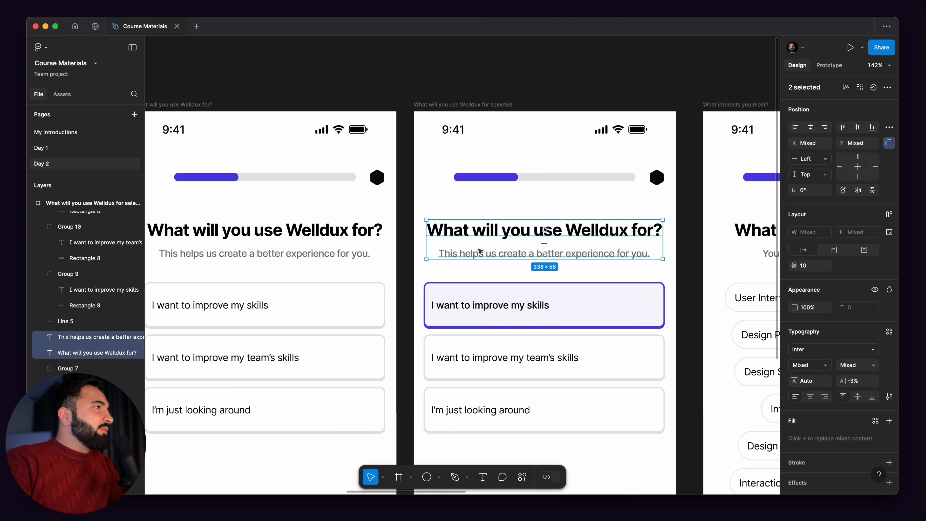
scroll(479, 257, down, 5)
drag(286, 249, 548, 273)
Replace the copied heading's wording with the copied text "Start a design learning habit and set a daily reminder".
scroll(548, 272, up, 5)
click(580, 197)
double_click(581, 198)
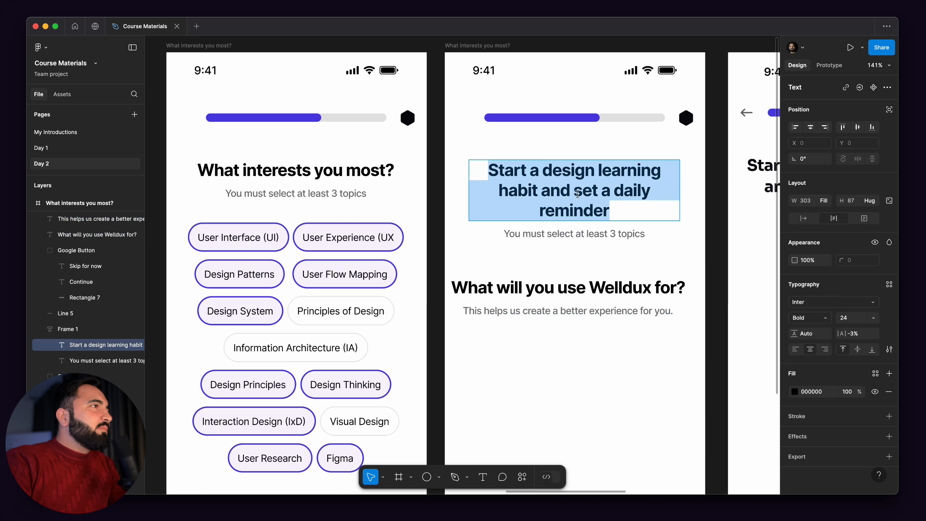
right_click(580, 198)
mouse_move(675, 236)
click(708, 237)
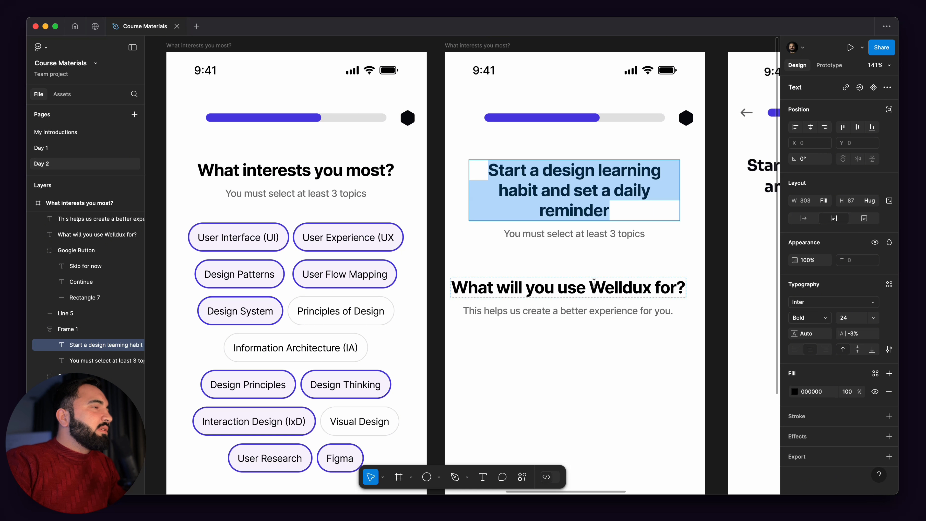
double_click(616, 287)
scroll(547, 281, down, 5)
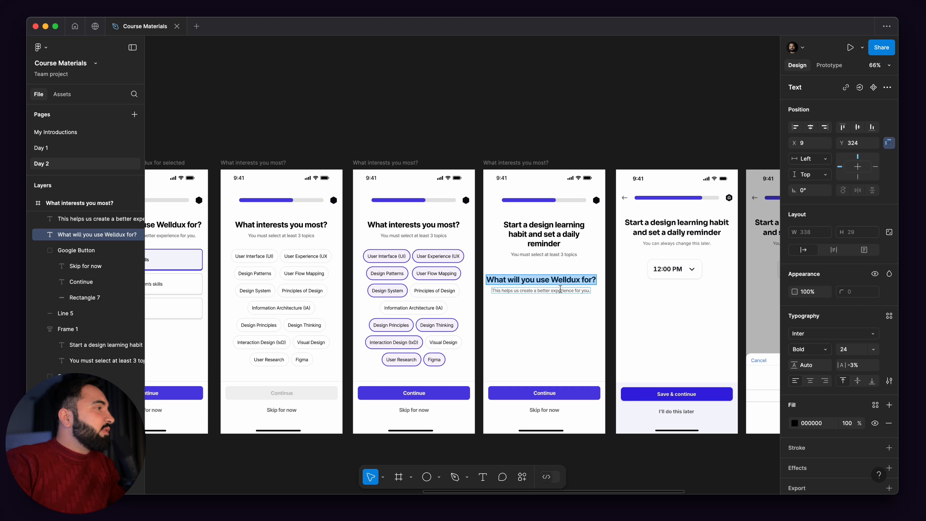
key(super+v)
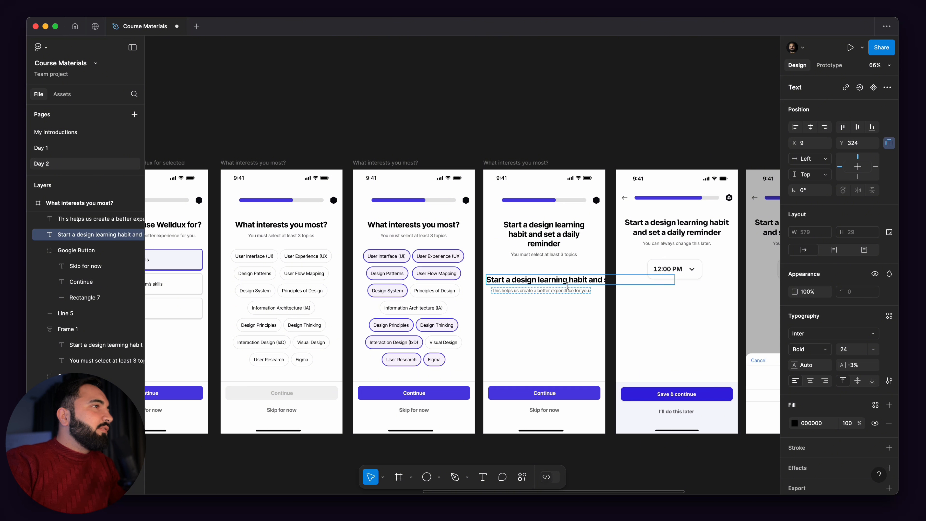
scroll(562, 288, up, 5)
key(Escape)
Narrow the copied heading to about 307 px so it wraps, and move the copied subtitle just below it.
scroll(532, 281, down, 3)
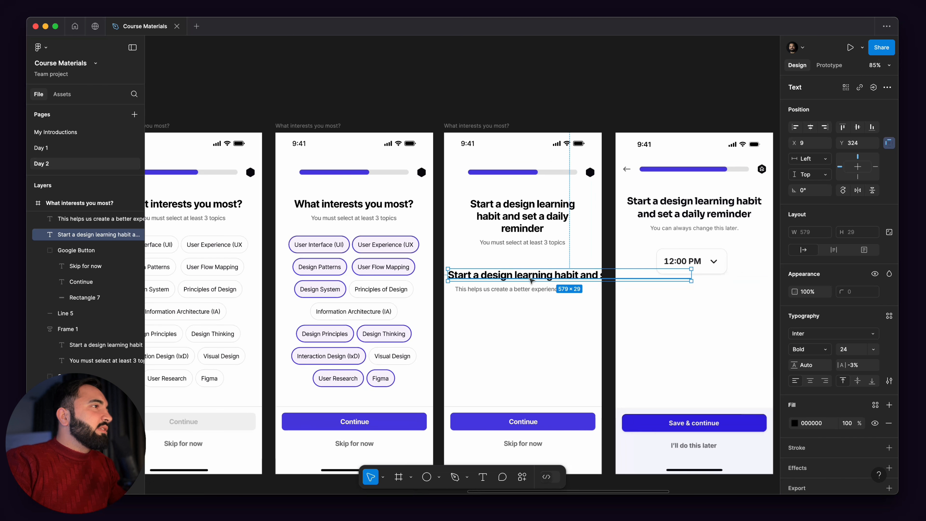
click(646, 280)
click(541, 279)
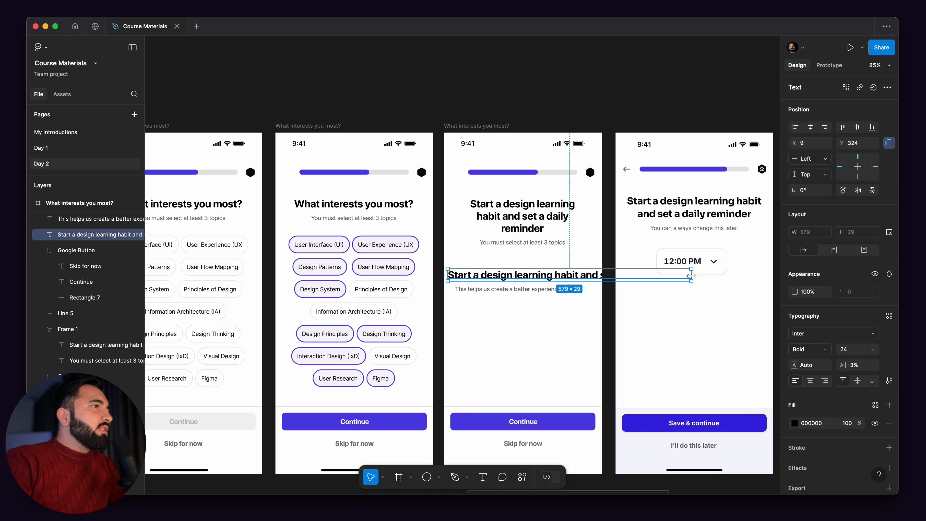
drag(691, 275, 580, 282)
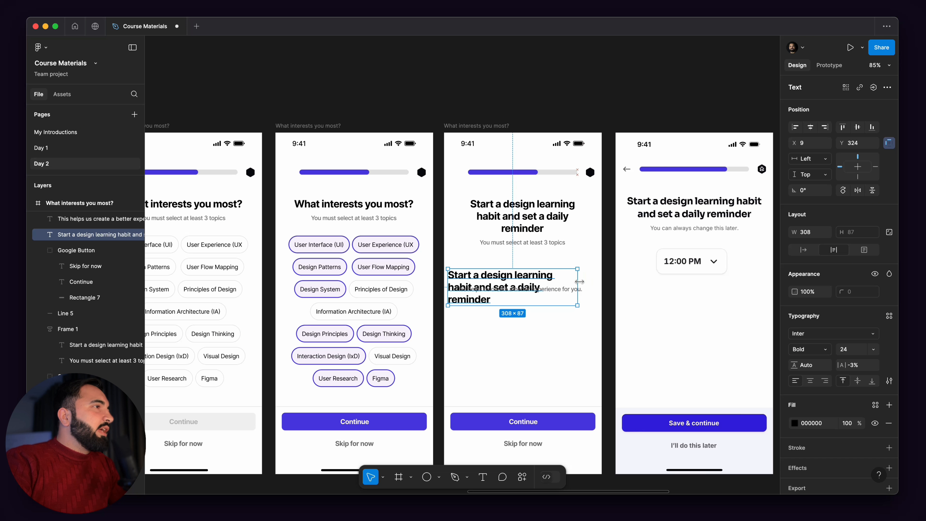
scroll(504, 289, up, 6)
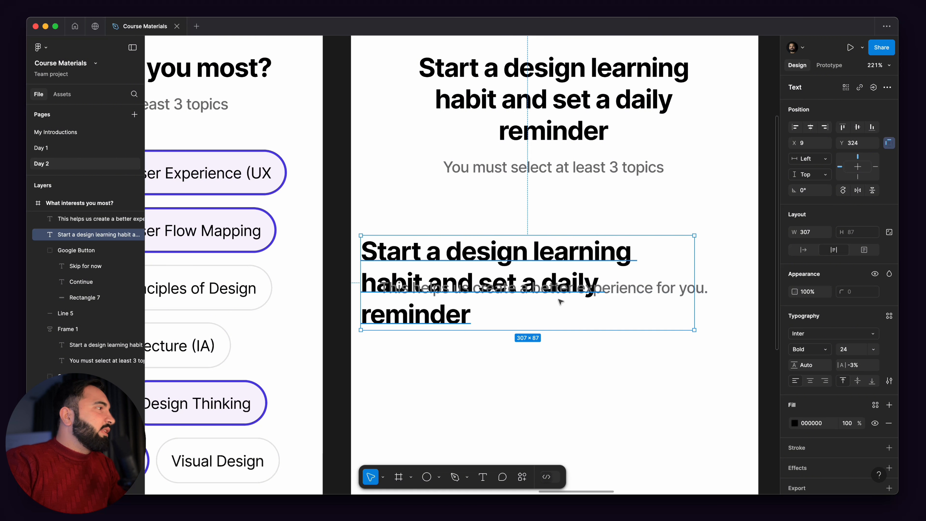
scroll(533, 299, down, 2)
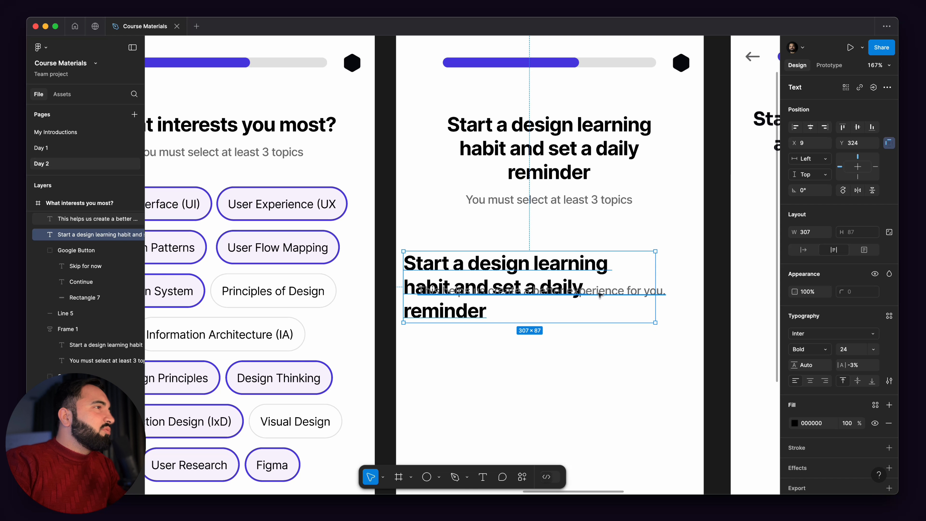
click(602, 293)
drag(602, 293, 600, 336)
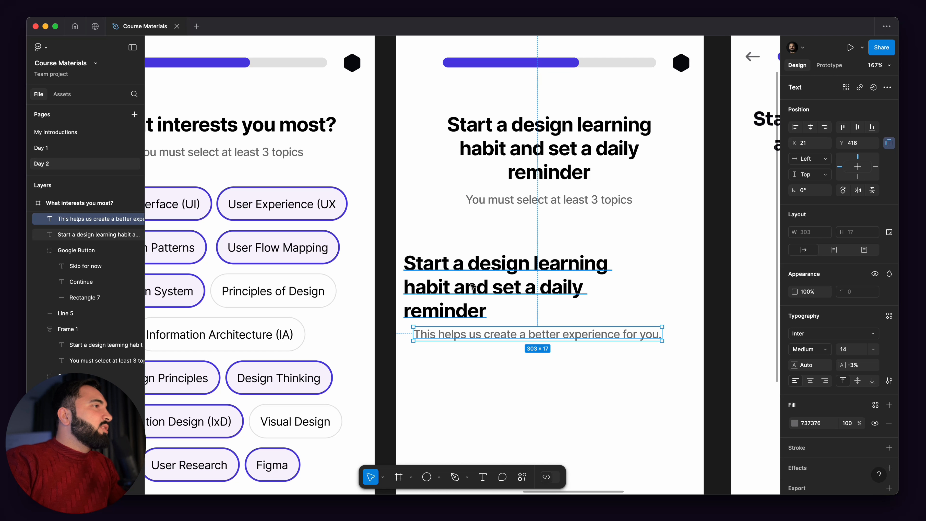
Delete the copied heading and subtitle from the reminder screen.
shift+click(479, 287)
key(Delete)
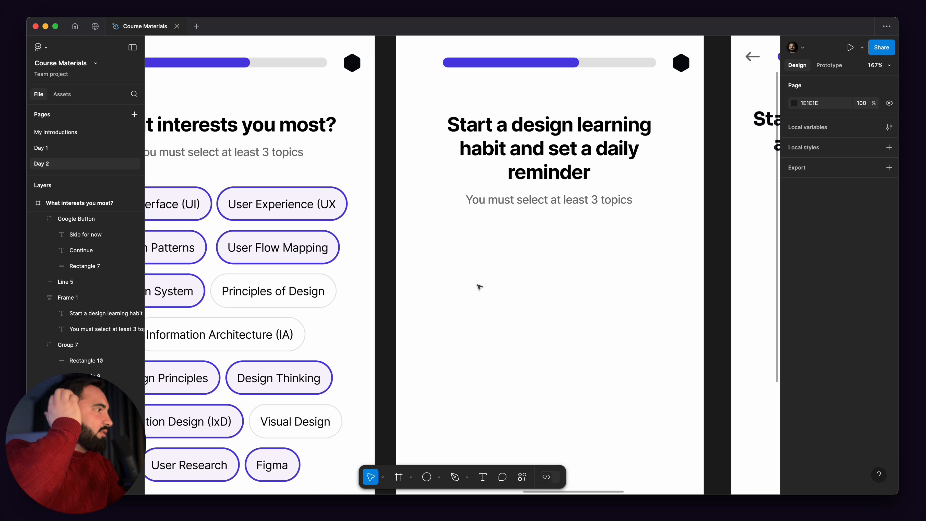
Widen the reminder screen's heading frame symmetrically to 335 px so the heading fits on two lines.
scroll(510, 183, down, 3)
click(591, 150)
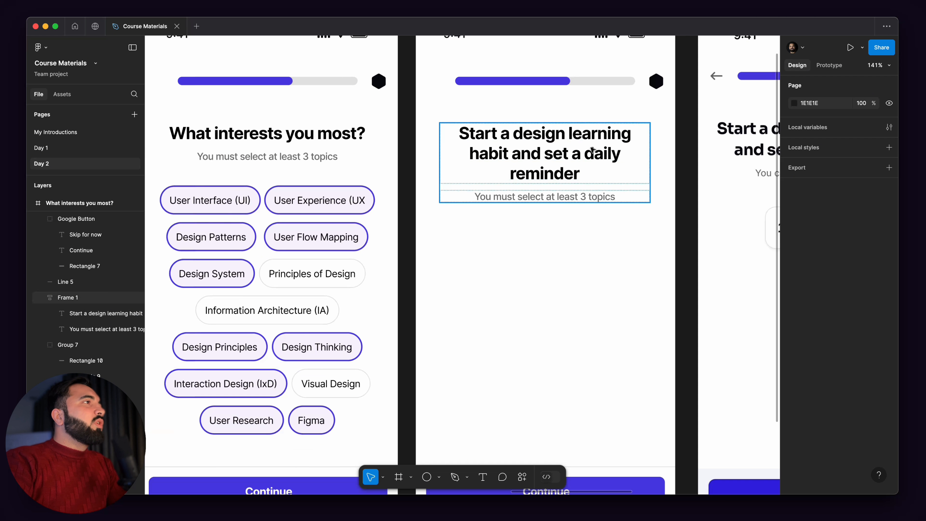
click(591, 149)
drag(651, 150, 660, 147)
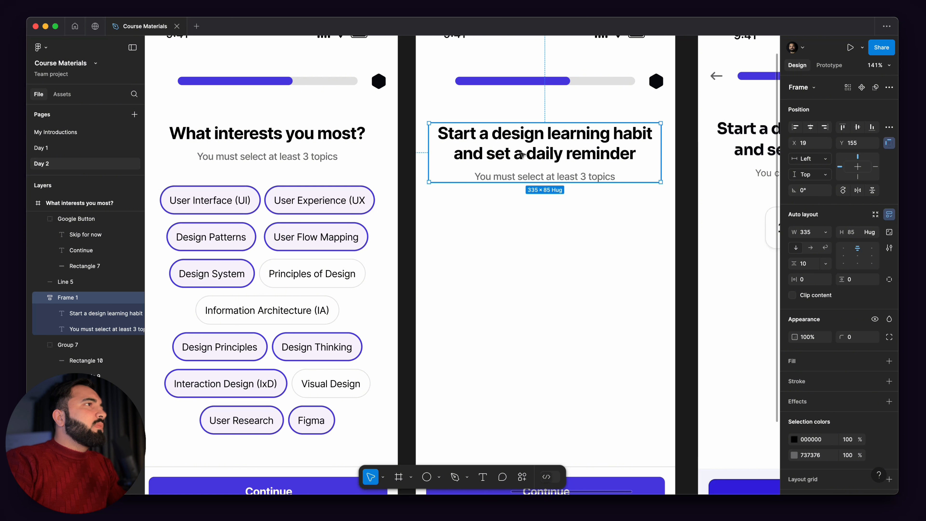
Change the subtitle under the reminder heading to "You can always change this later".
scroll(486, 175, down, 3)
click(540, 181)
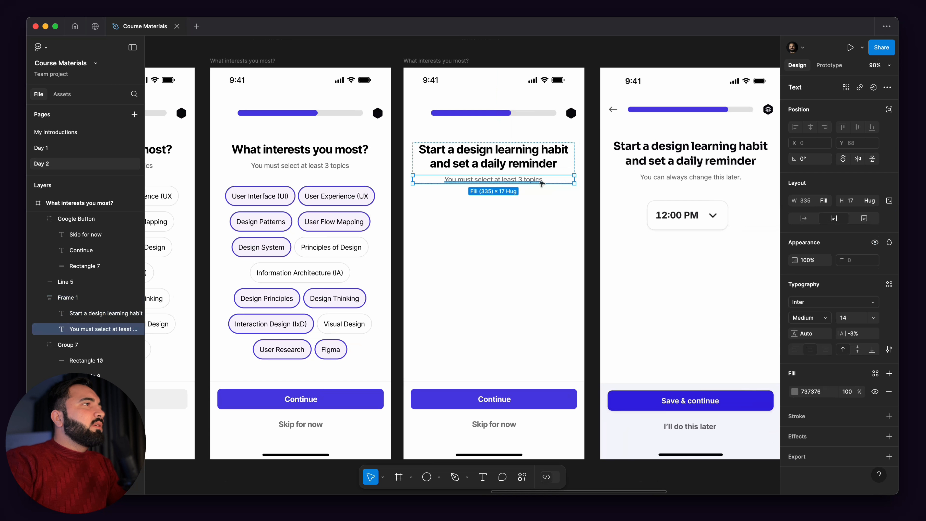
double_click(539, 181)
text(You)
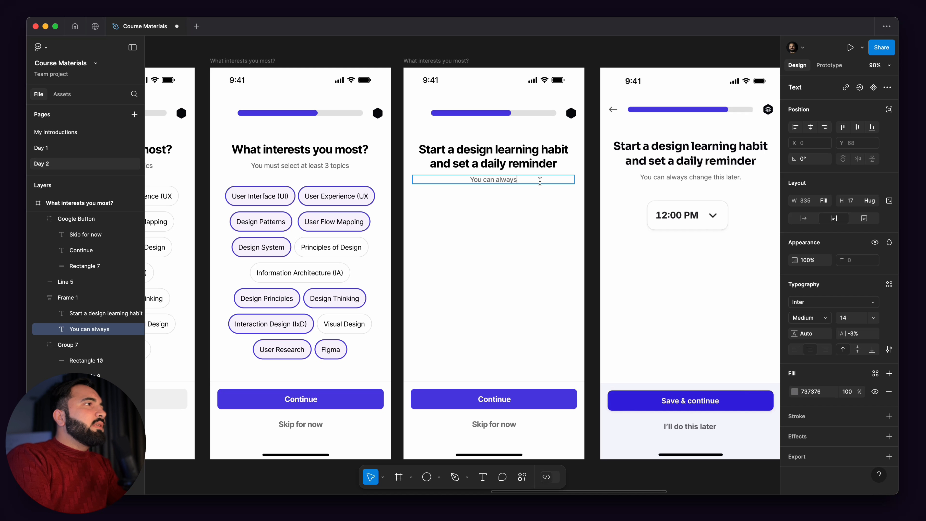
text( can always)
key(BackSpace)
text(t)
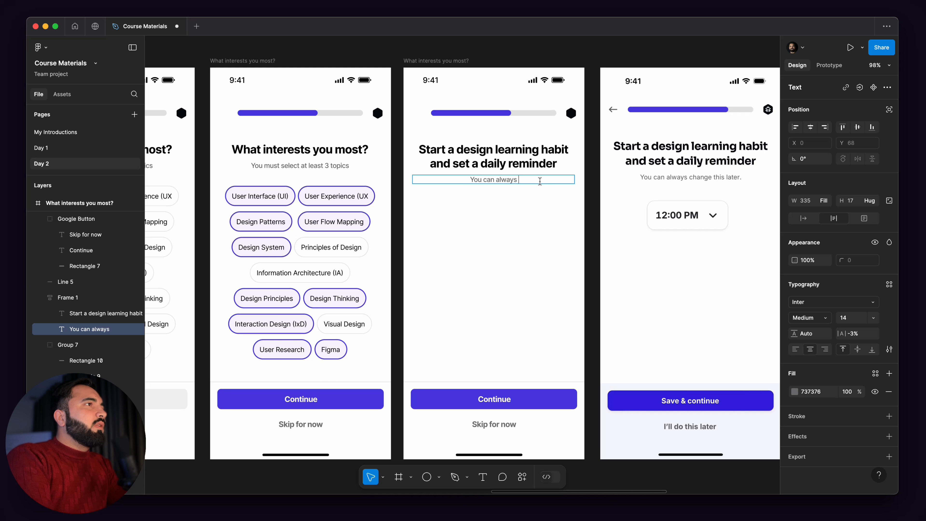
text( change this )
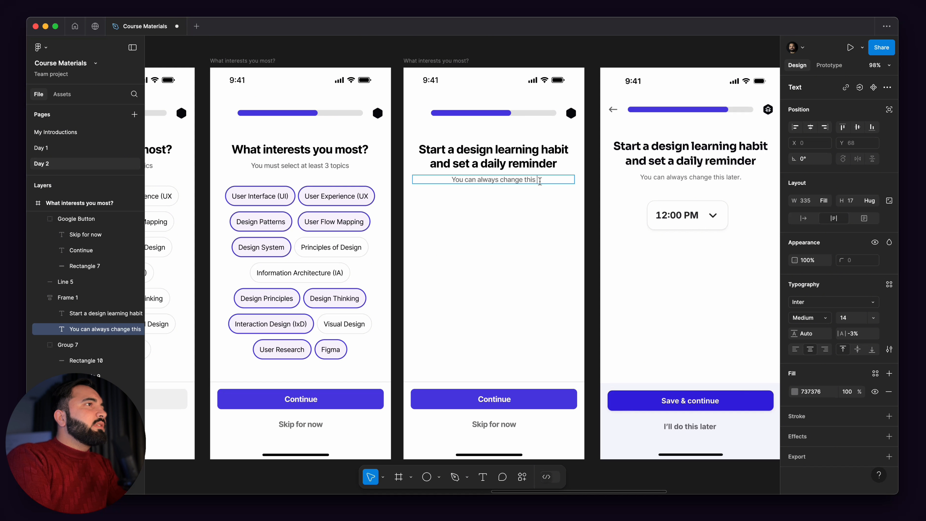
text(later)
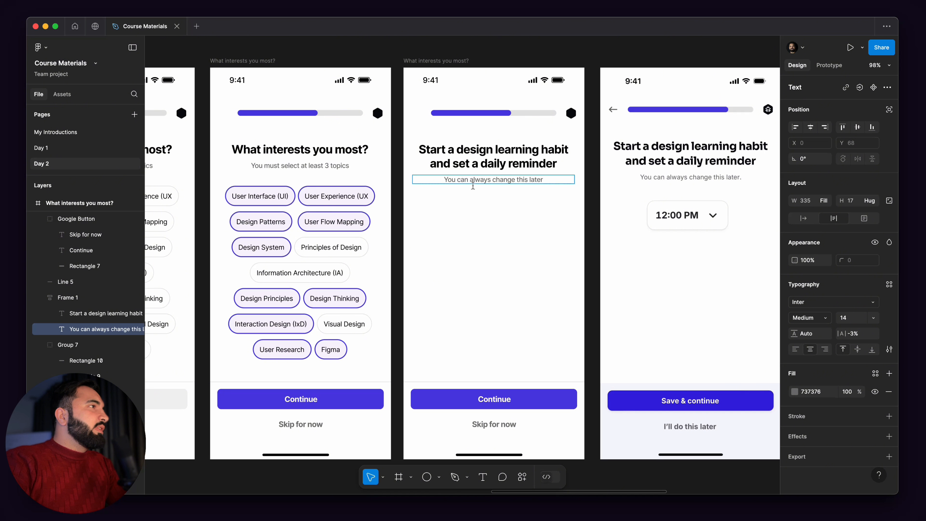
scroll(472, 186, up, 3)
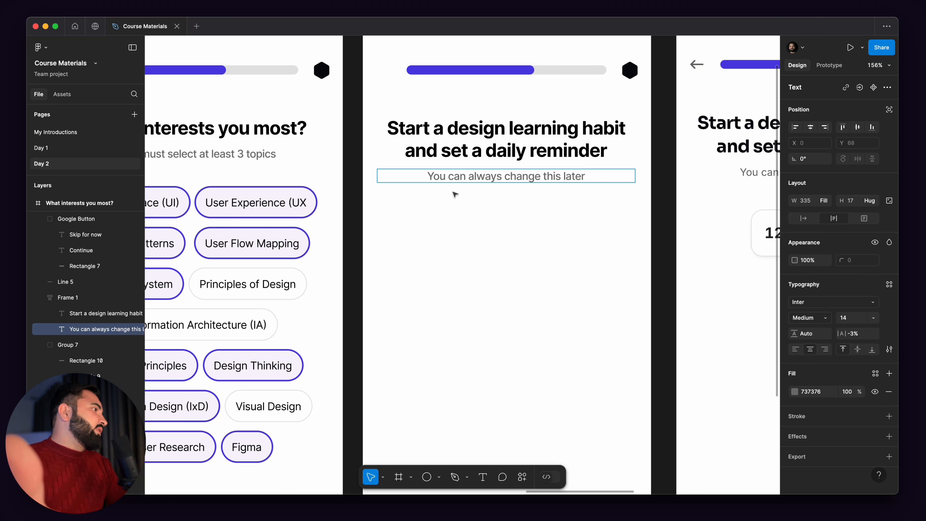
scroll(431, 173, down, 3)
scroll(551, 199, up, 3)
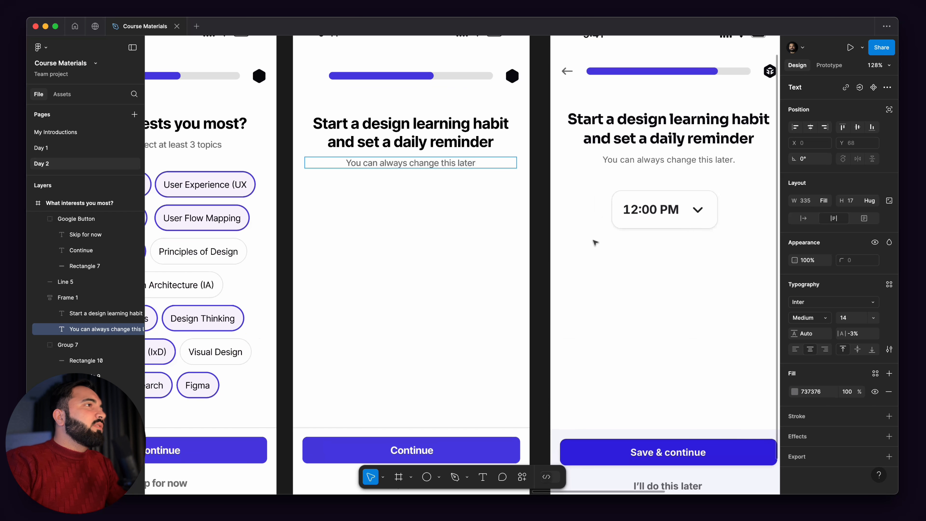
click(522, 241)
scroll(467, 207, right, 3)
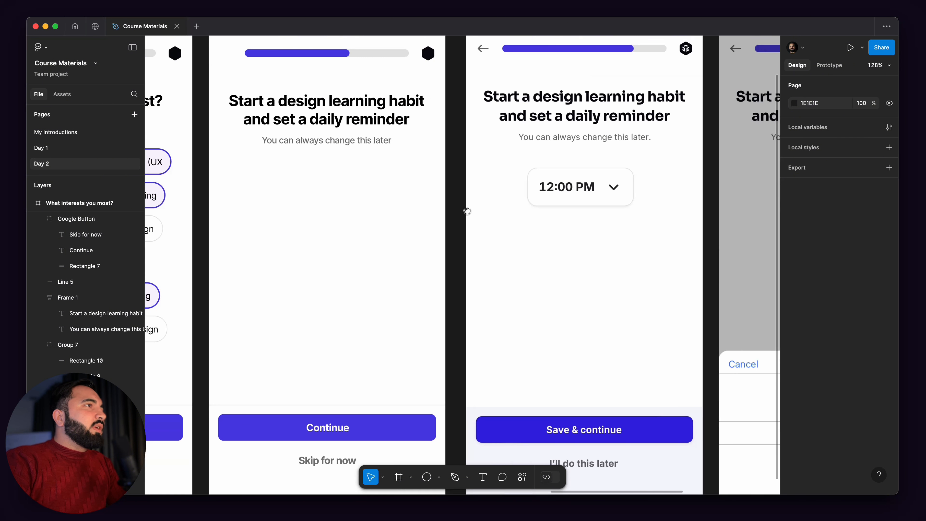
scroll(576, 215, up, 3)
scroll(613, 193, up, 2)
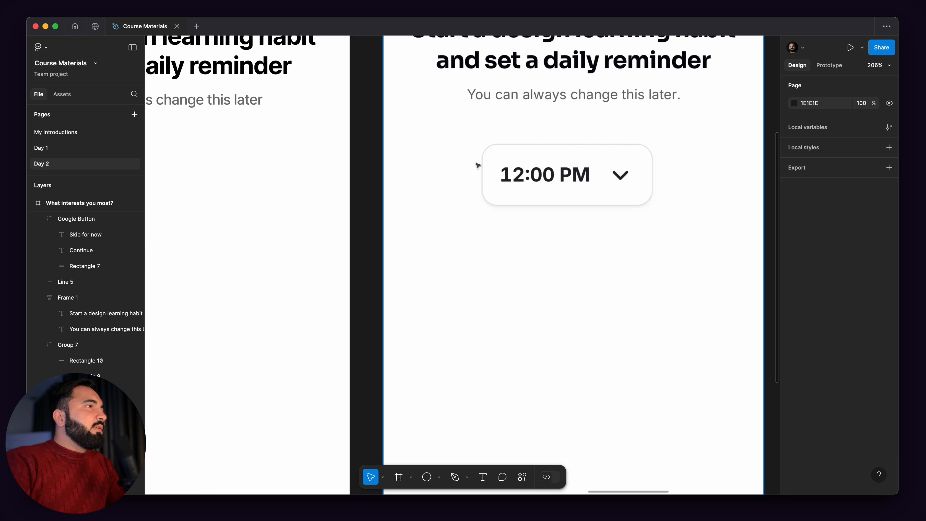
click(561, 274)
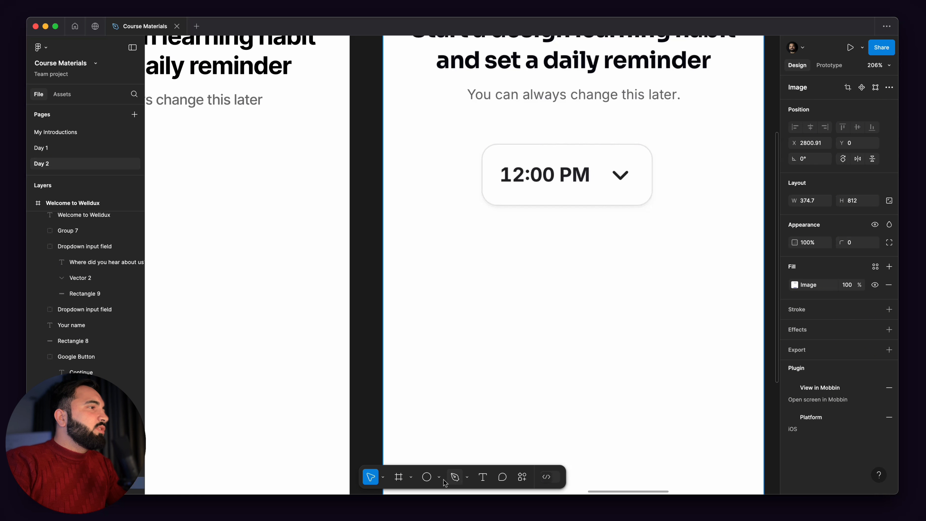
click(439, 476)
click(460, 381)
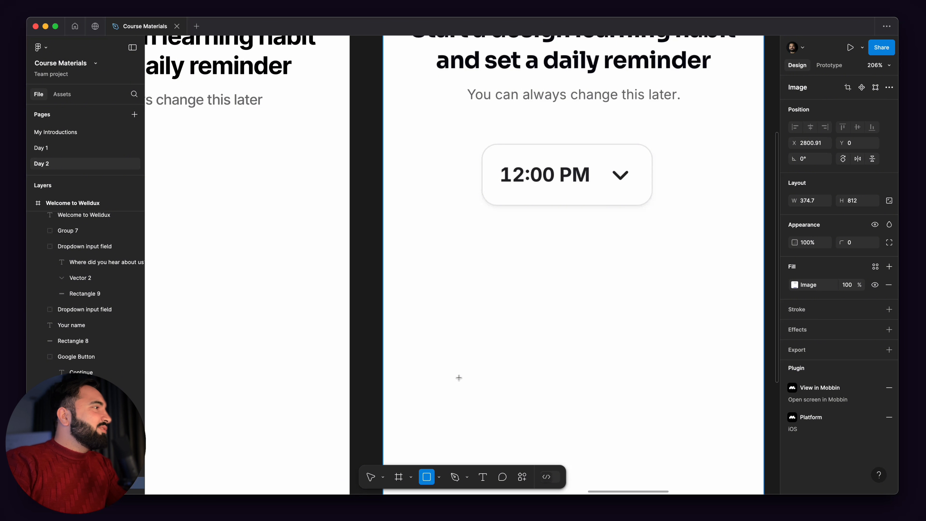
key(v)
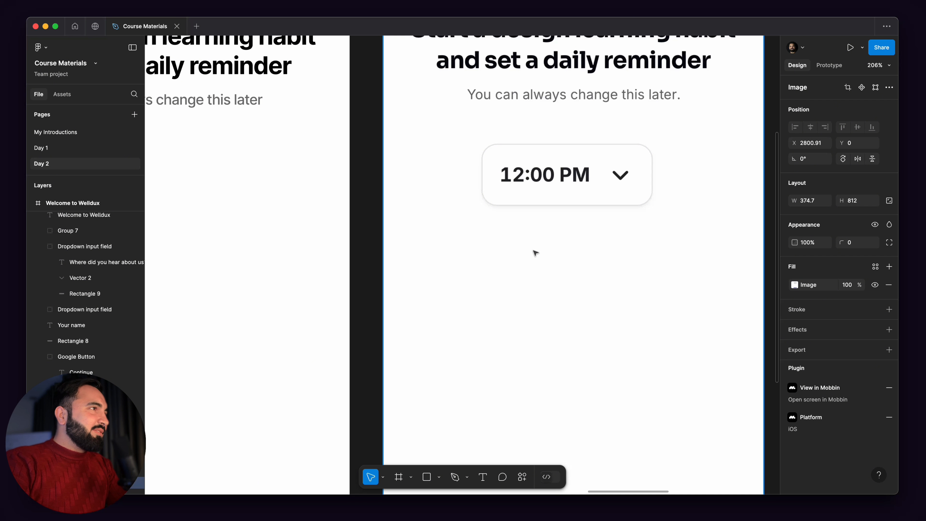
key(t)
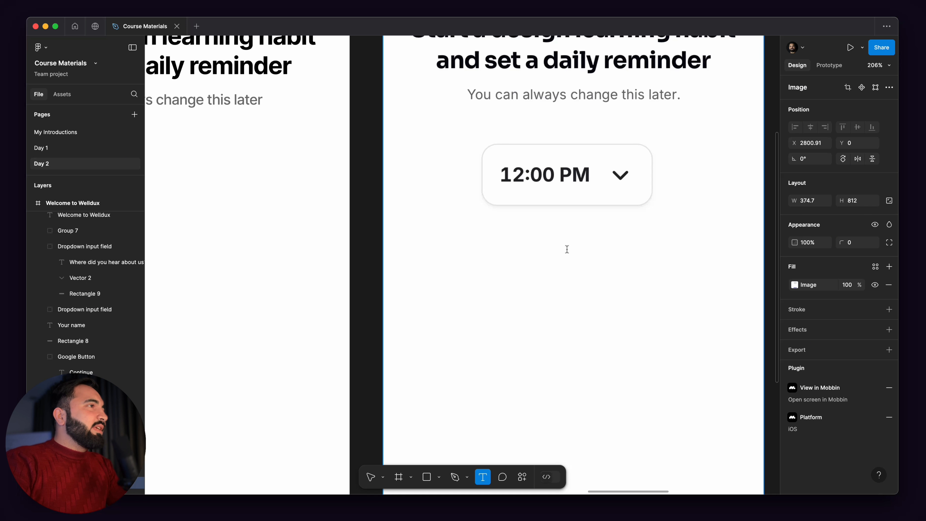
click(567, 251)
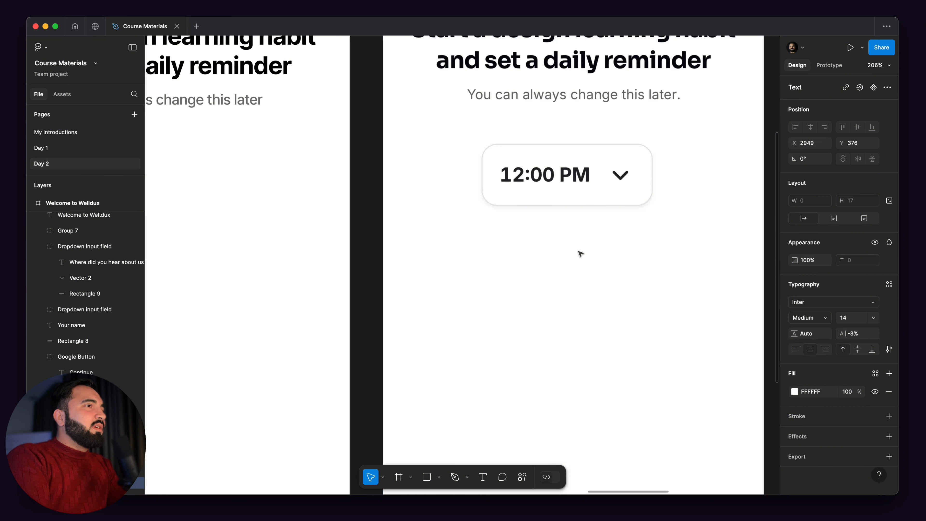
click(794, 392)
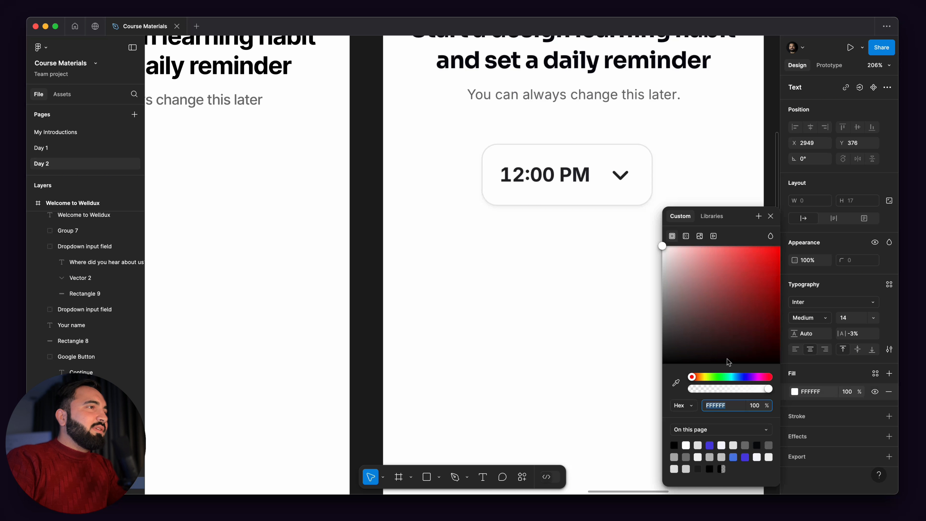
drag(724, 336, 590, 447)
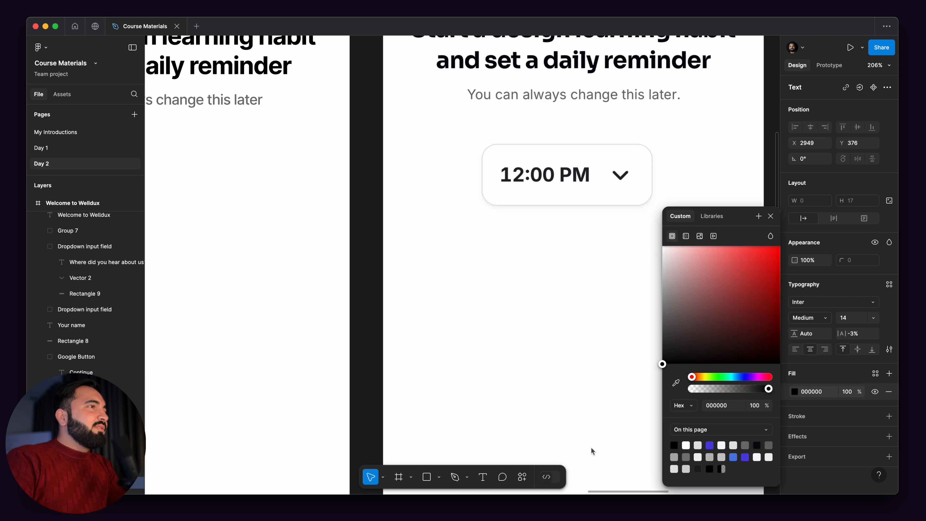
click(568, 256)
Add a placeholder text "adadf" below the reference time selector and set its fill to black (000000).
key(t)
click(547, 264)
text(a)
key(Escape)
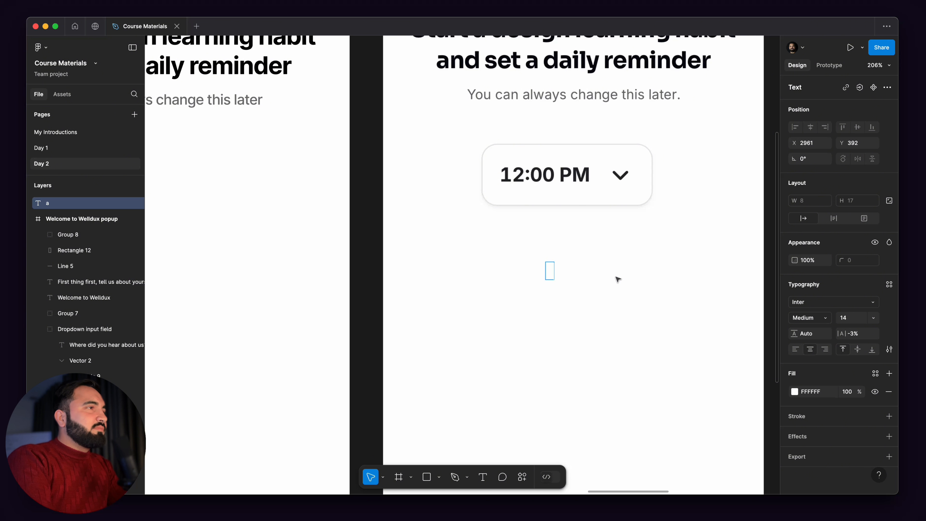
key(Return)
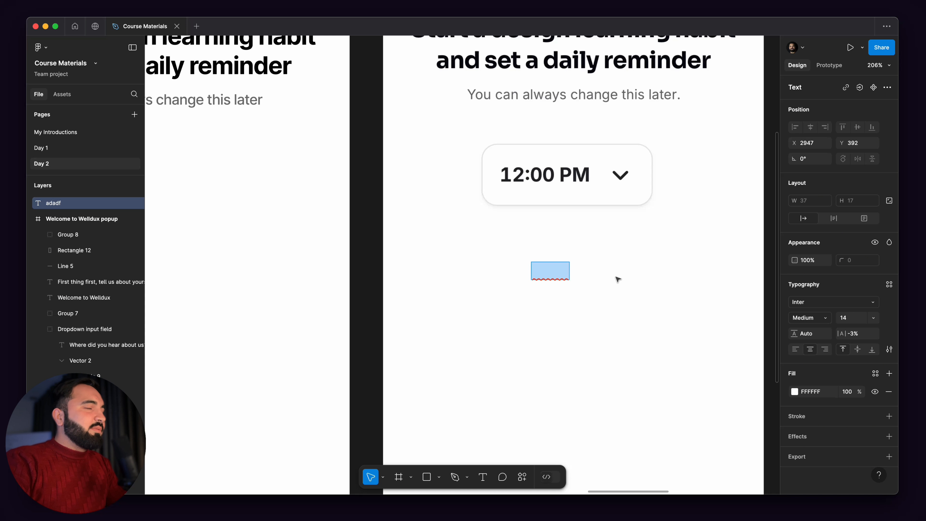
click(794, 393)
drag(709, 303, 554, 413)
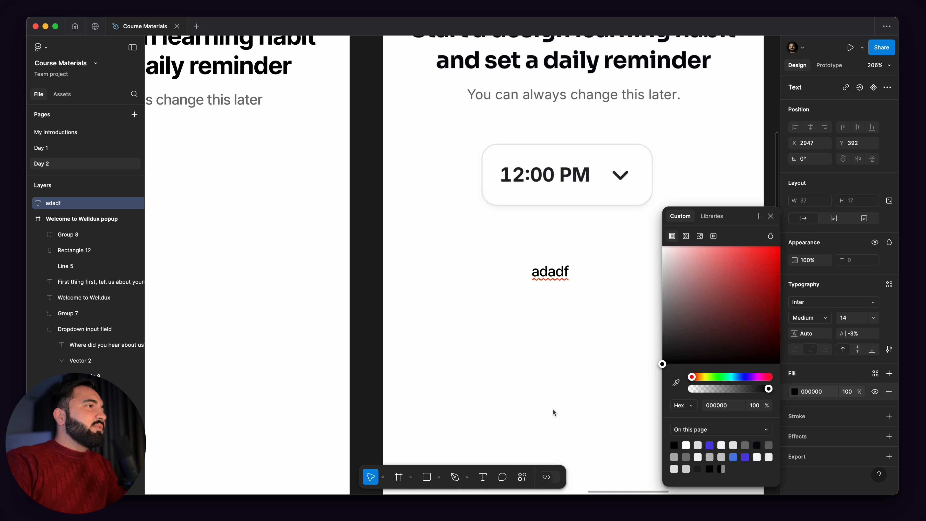
Replace the placeholder text below the reference time selector with "12:00 PM".
double_click(547, 270)
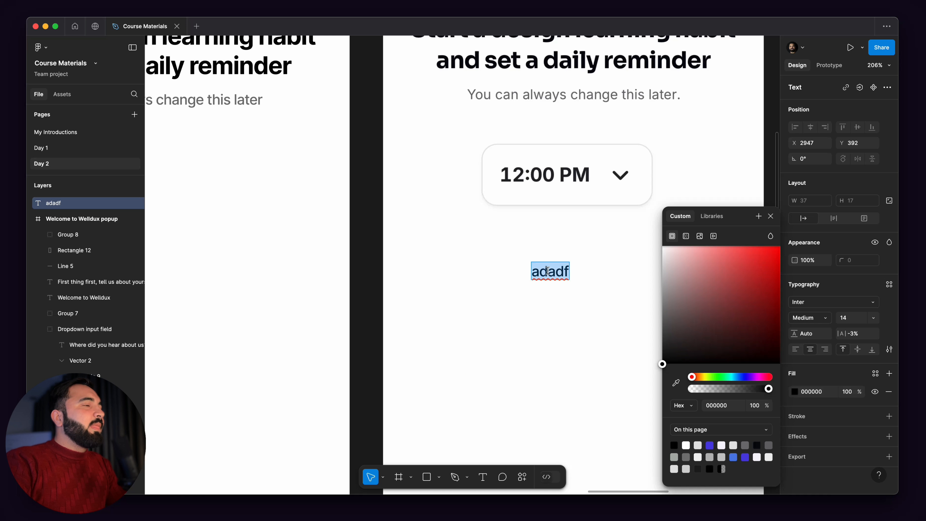
click(795, 393)
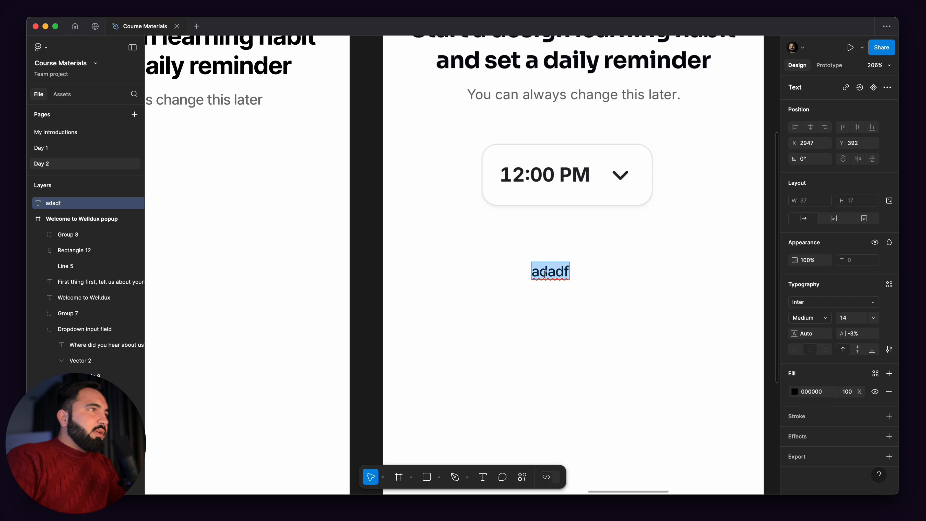
text(12:0)
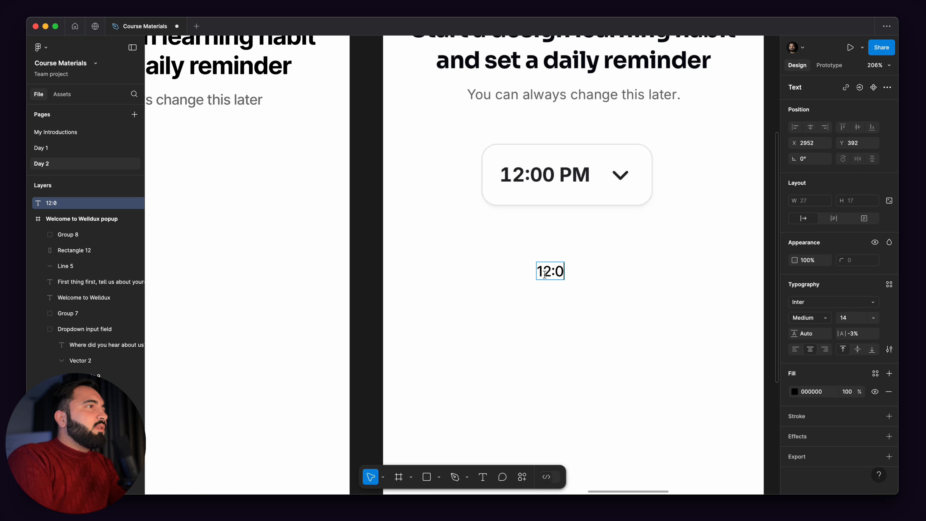
text(0 P)
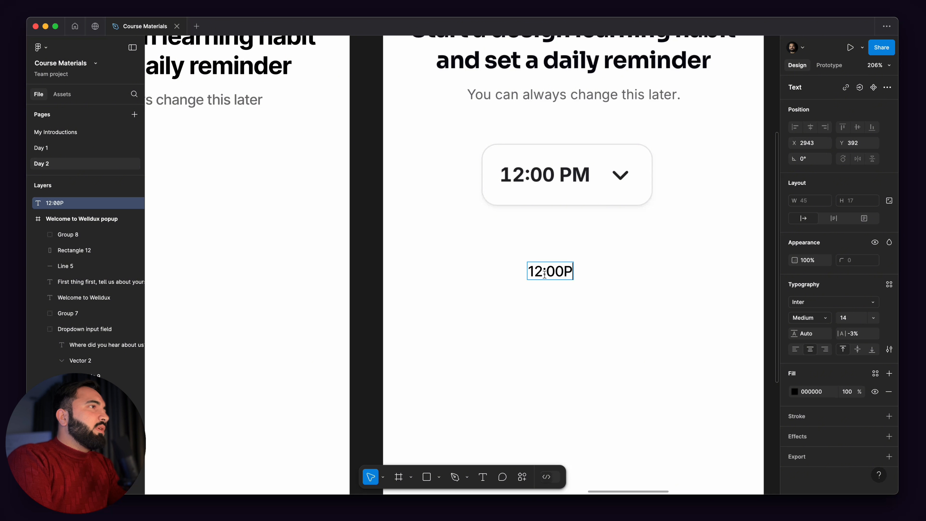
key(BackSpace)
text(PM)
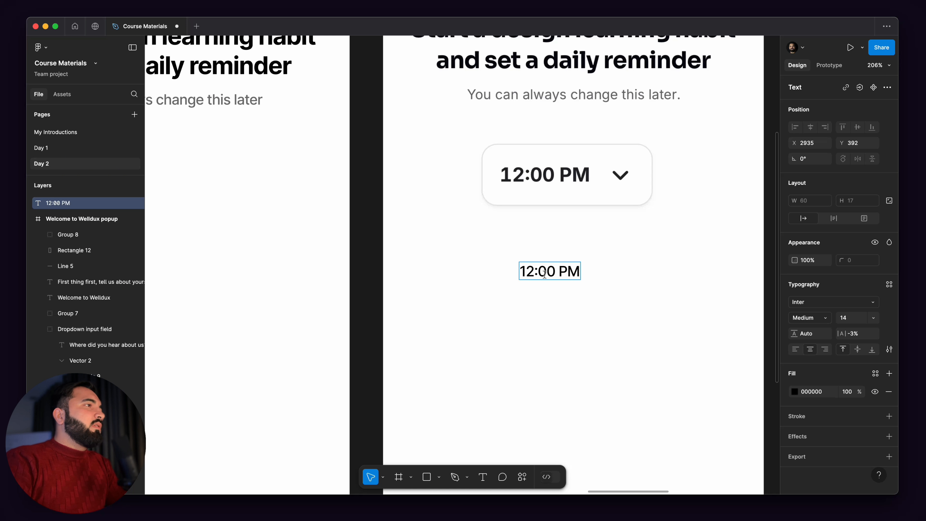
key(super+a)
key(Escape)
Move the "12:00 PM" text onto the reference time and set it to size 20, Bold, to match.
drag(542, 269, 499, 233)
scroll(523, 178, up, 5)
scroll(525, 213, down, 1)
click(873, 318)
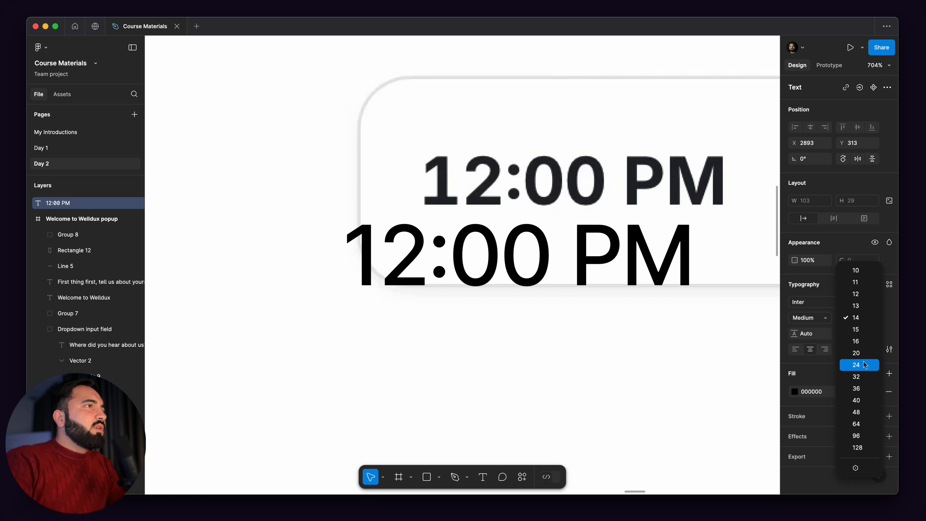
click(864, 353)
drag(594, 262, 647, 251)
click(815, 317)
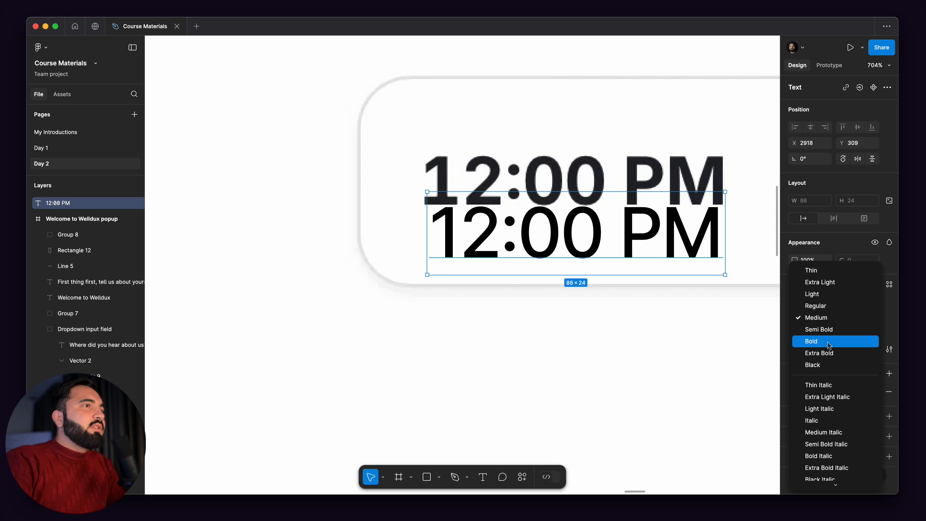
click(828, 342)
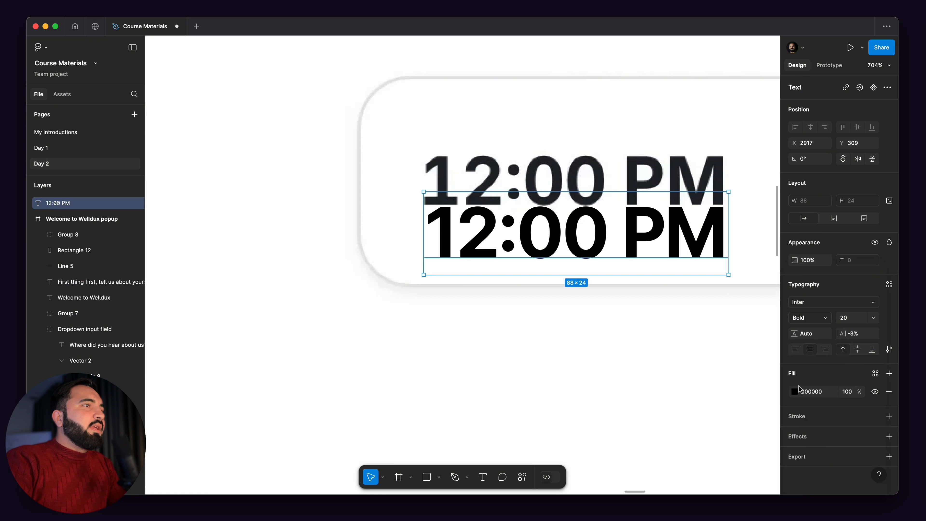
Set the time text's fill to 1D1F21 by sampling the reference lettering.
click(795, 391)
click(677, 383)
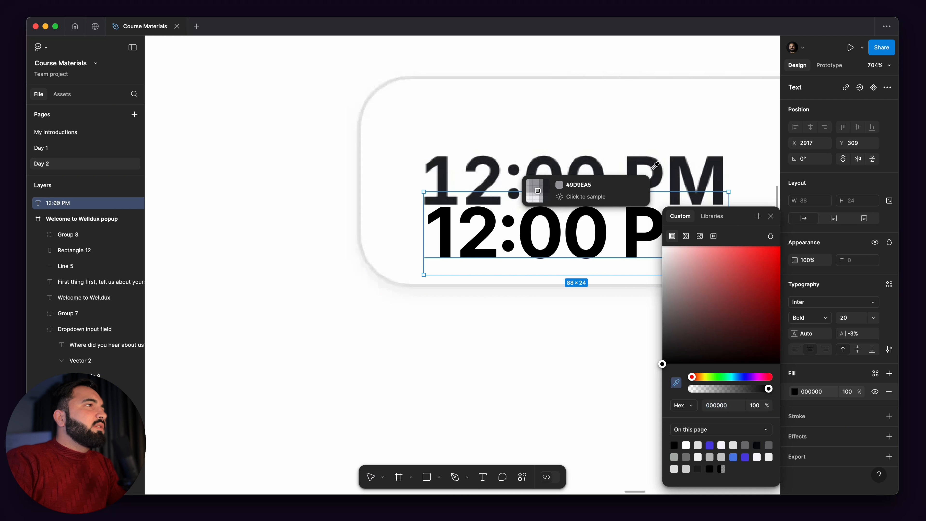
click(662, 166)
scroll(575, 179, down, 5)
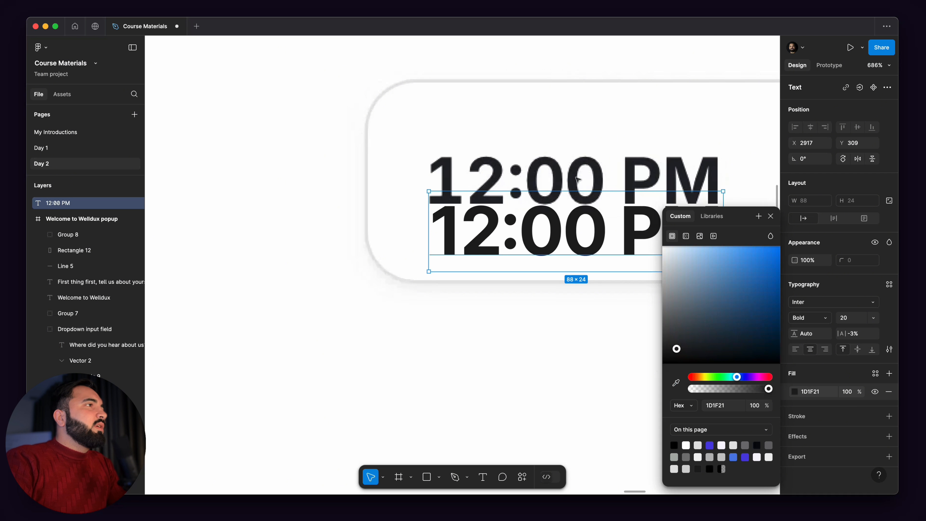
Move the time text straight down to just below the reference time selector, leaving the reference image in place.
click(576, 228)
drag(579, 200, 577, 274)
key(ctrl+z)
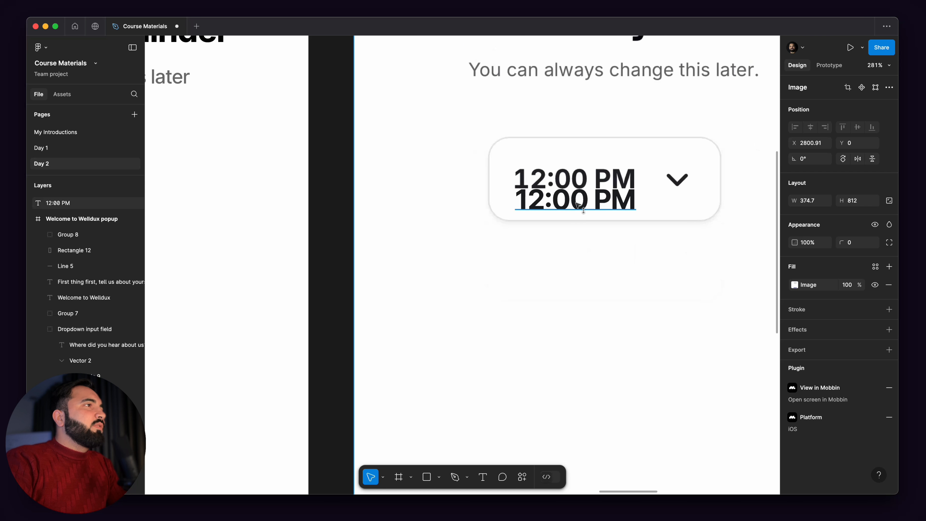
click(580, 206)
drag(580, 206, 621, 293)
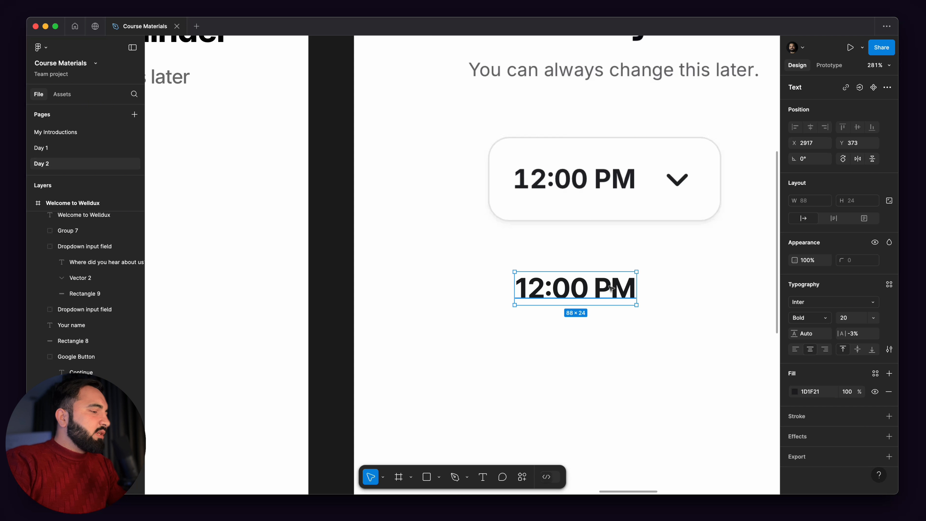
Wrap the time text in an auto layout frame and move it over the reference time selector.
key(shift+a)
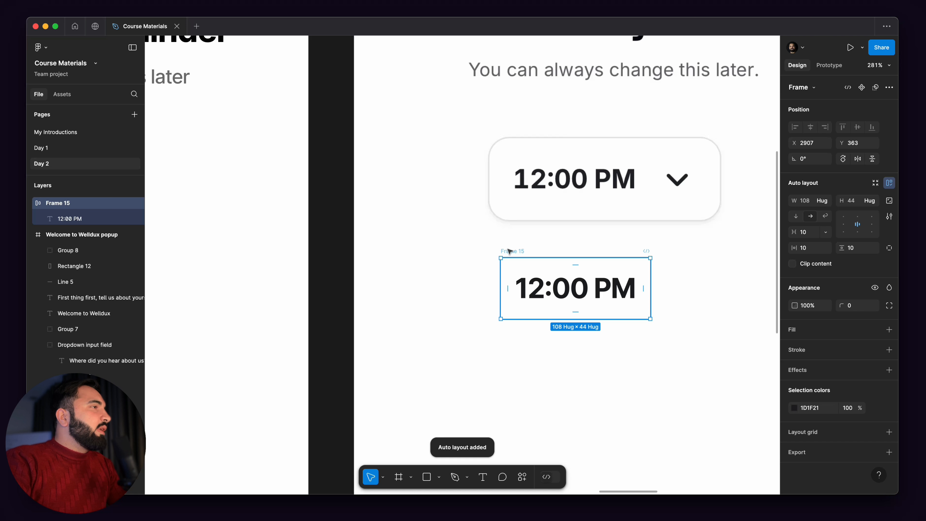
mouse_move(510, 253)
mouse_down()
mouse_move(370, 202)
mouse_move(343, 115)
mouse_move(363, 175)
mouse_move(525, 245)
mouse_move(509, 240)
mouse_move(495, 259)
mouse_up()
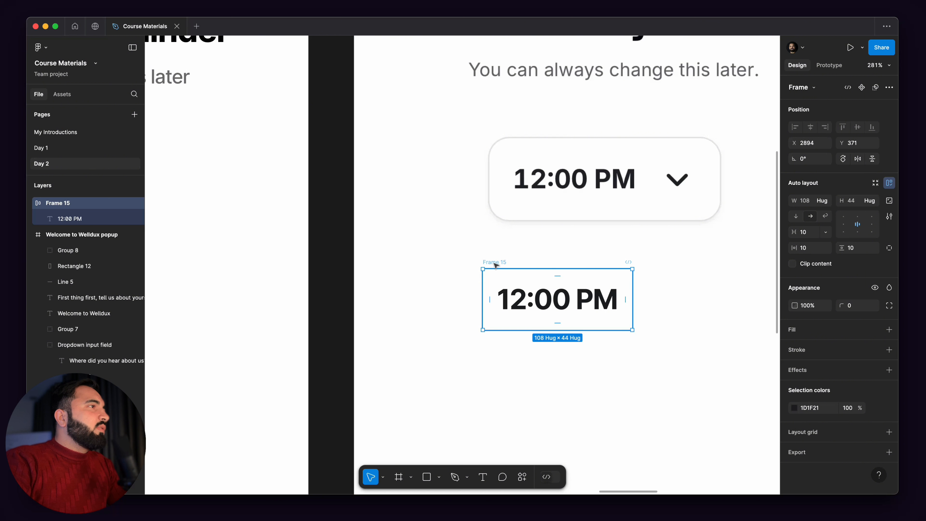
drag(488, 254, 516, 131)
scroll(505, 137, up, 5)
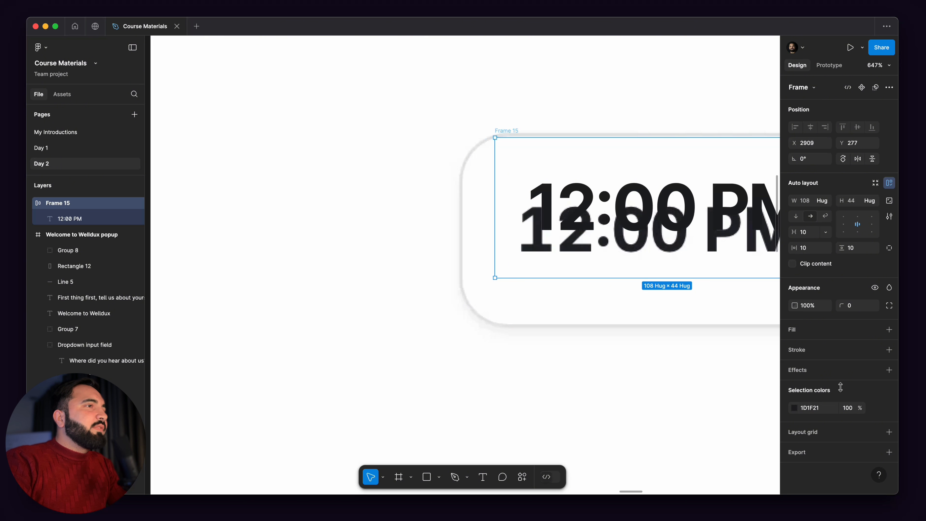
Add a 1 px inside stroke to the auto layout frame and stretch it to 169 × 60 over the reference selector's outline.
click(890, 350)
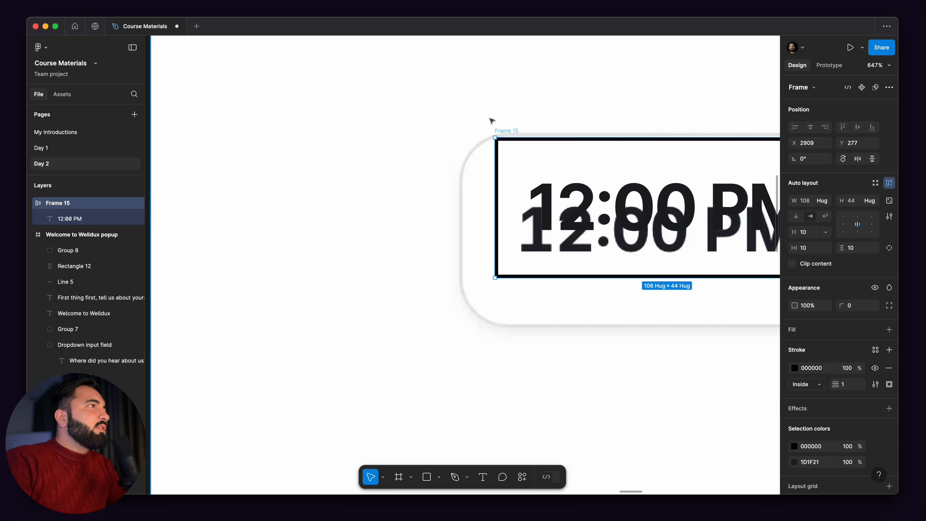
drag(503, 134, 498, 130)
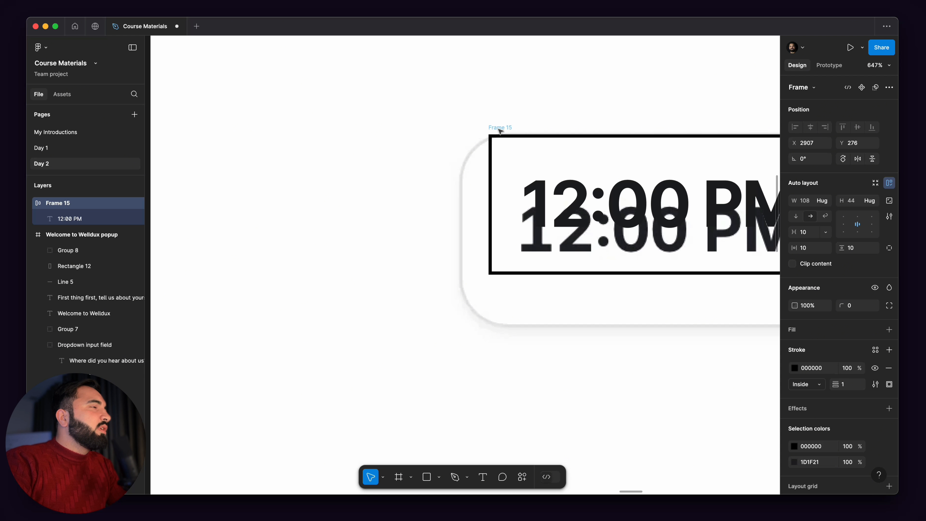
drag(538, 276, 538, 327)
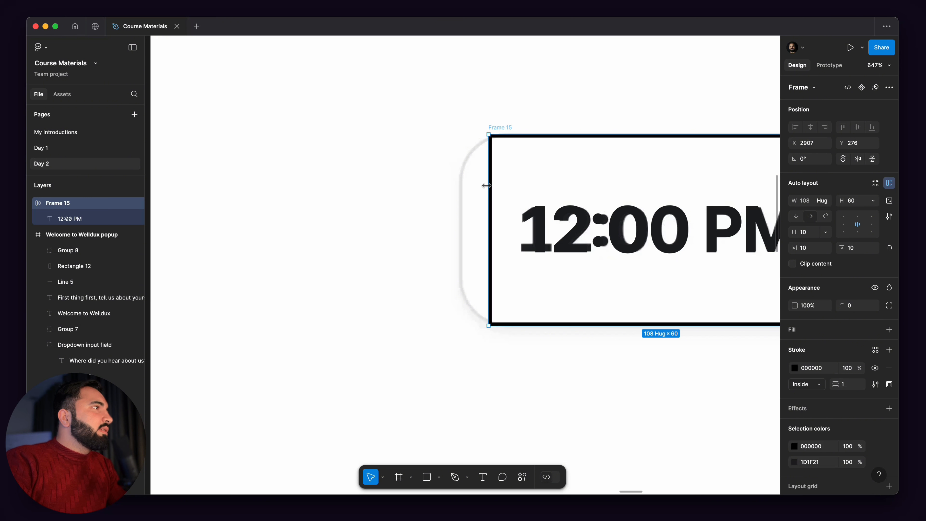
scroll(486, 184, up, 3)
drag(489, 185, 452, 191)
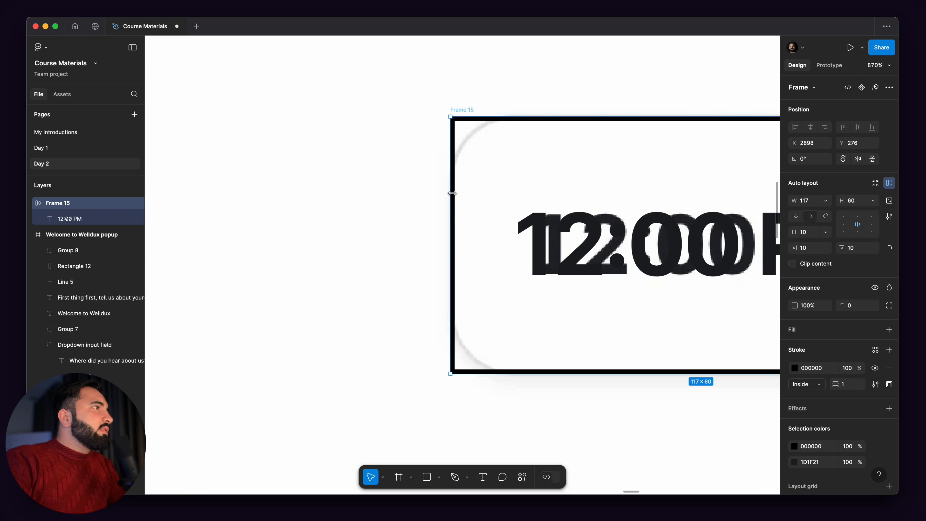
scroll(452, 191, down, 5)
scroll(536, 201, right, 5)
drag(522, 203, 621, 204)
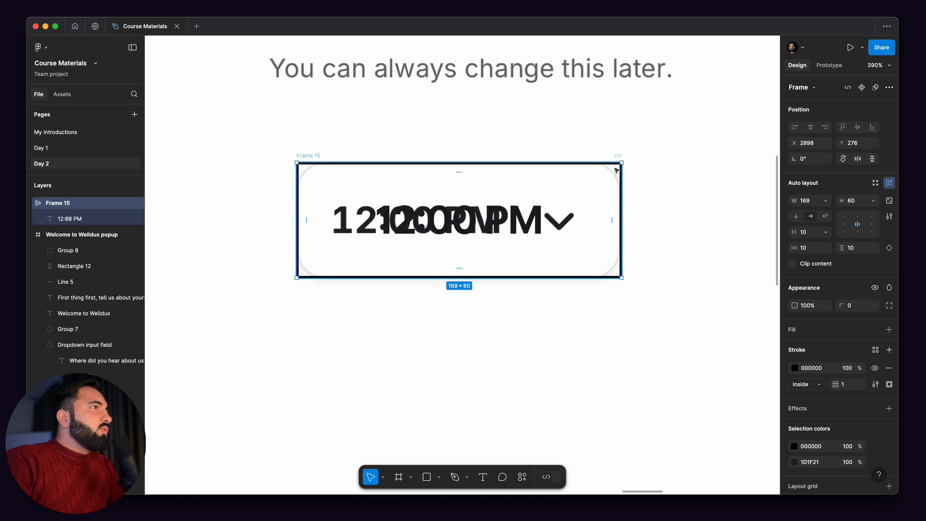
Set the frame's corner radius to 15 to match the reference selector's rounded corners.
scroll(616, 169, up, 5)
drag(636, 212, 557, 220)
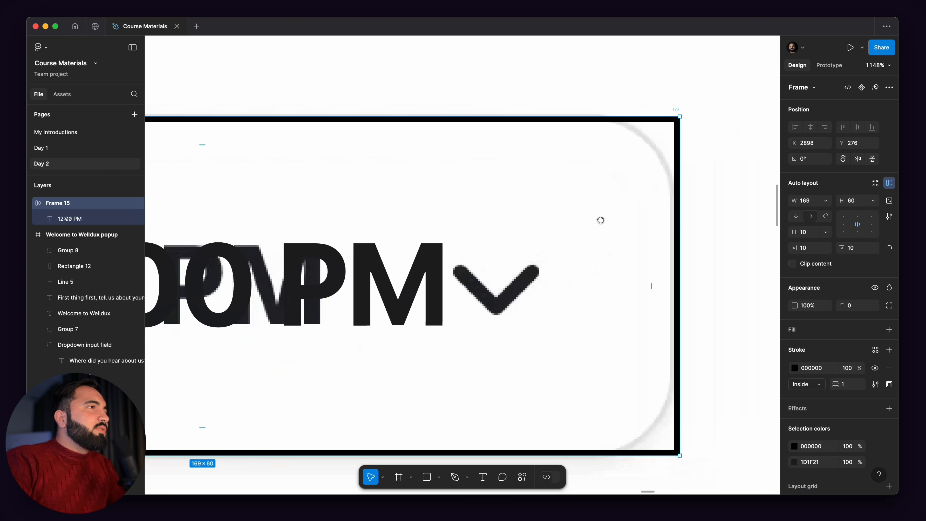
drag(847, 307, 121, 309)
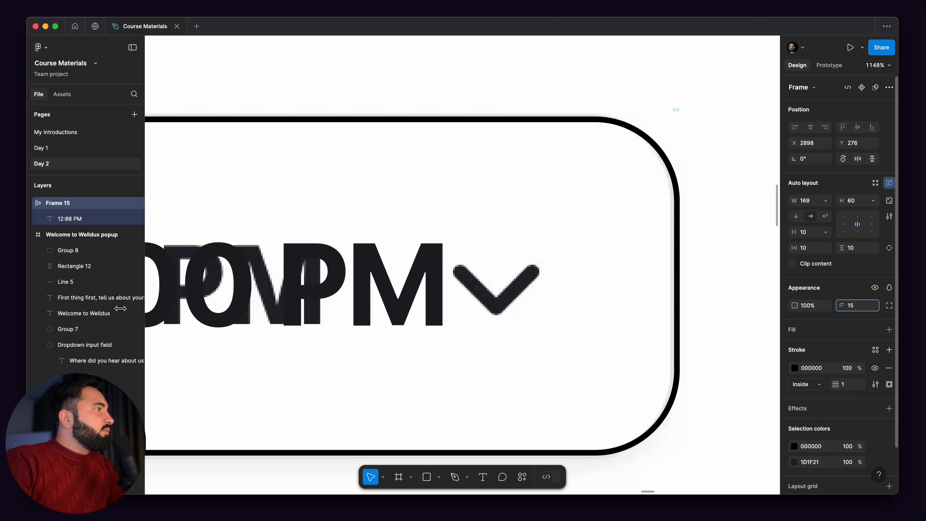
scroll(549, 165, down, 5)
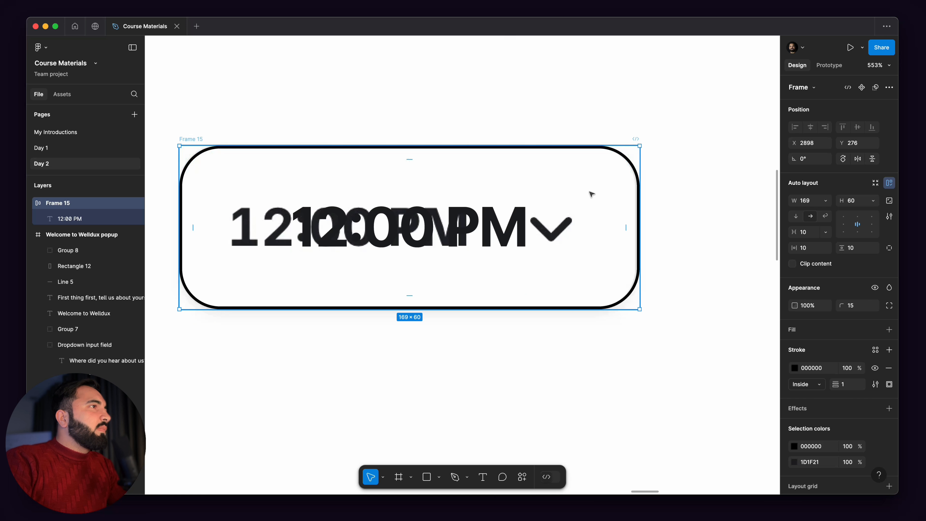
Move the time selector frame below the reference and set its stroke to E8E8E8, sampled from the reference border.
drag(591, 192, 589, 392)
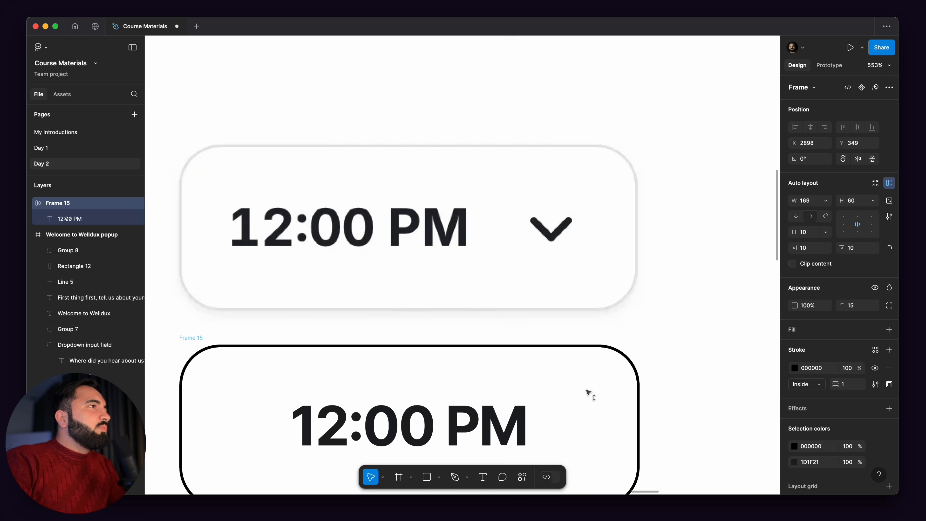
click(794, 368)
click(675, 383)
scroll(620, 285, up, 5)
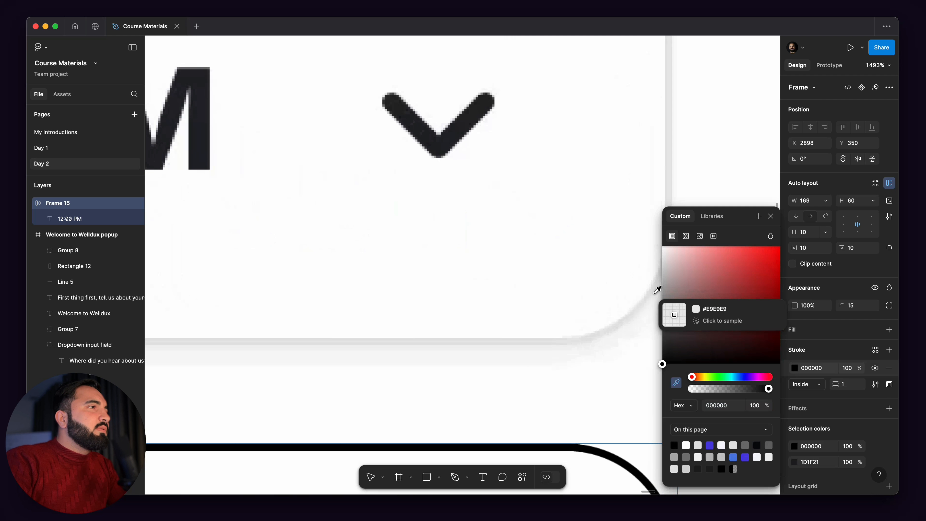
click(669, 153)
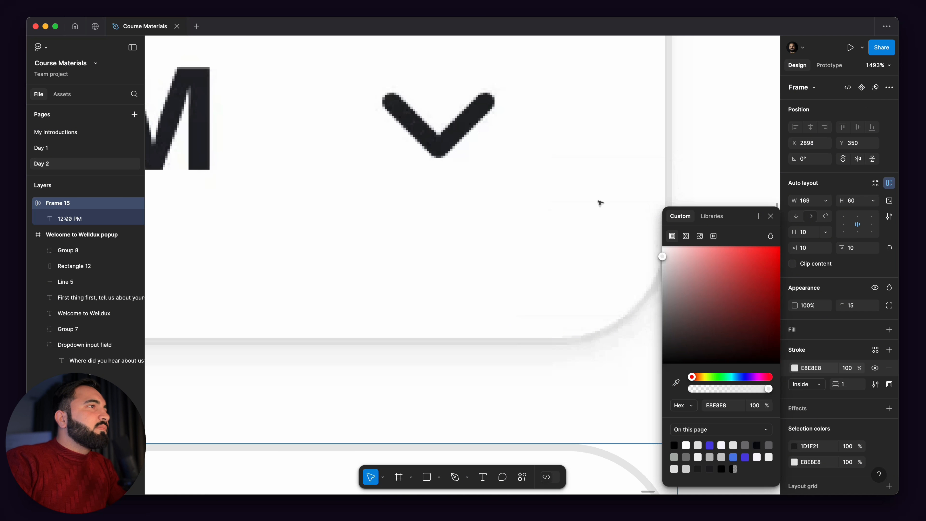
scroll(600, 203, down, 5)
click(625, 238)
scroll(627, 219, down, 3)
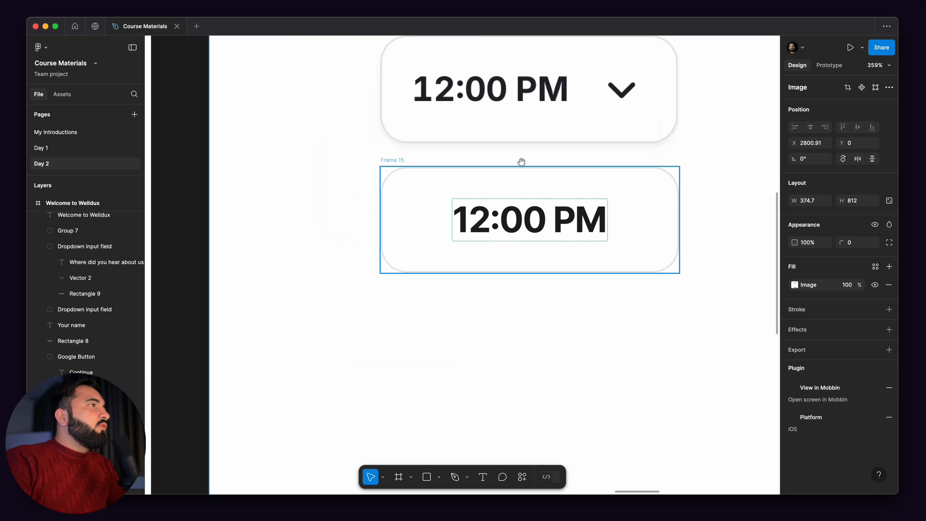
scroll(445, 147, up, 5)
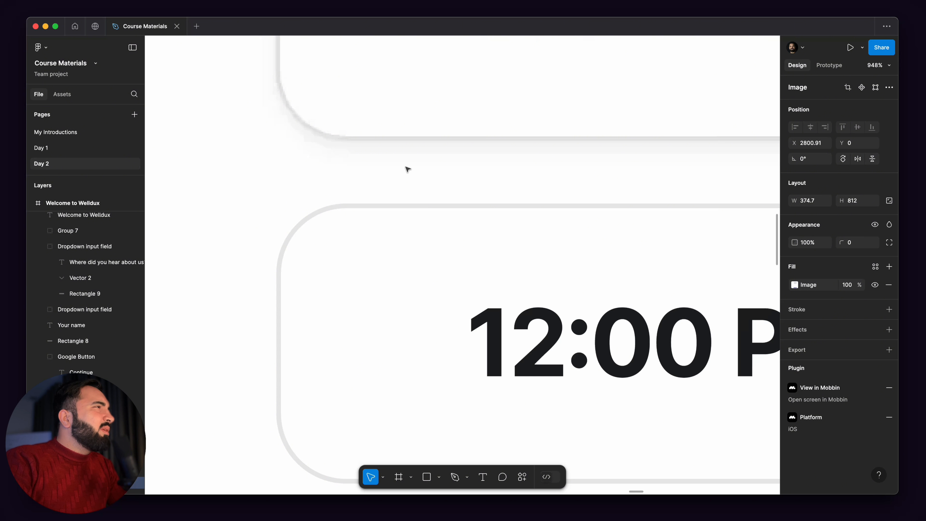
Add an FFFFFF fill and a drop shadow to the time selector frame.
scroll(391, 150, down, 5)
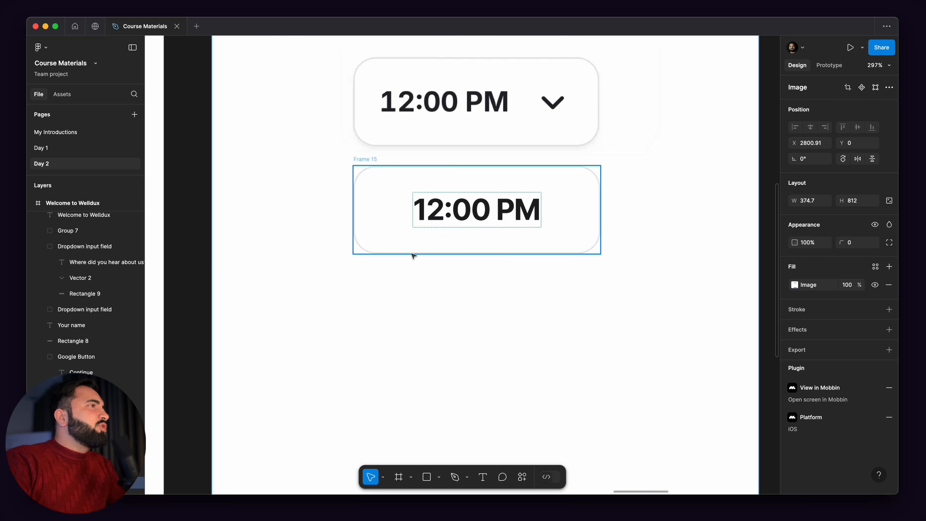
click(373, 165)
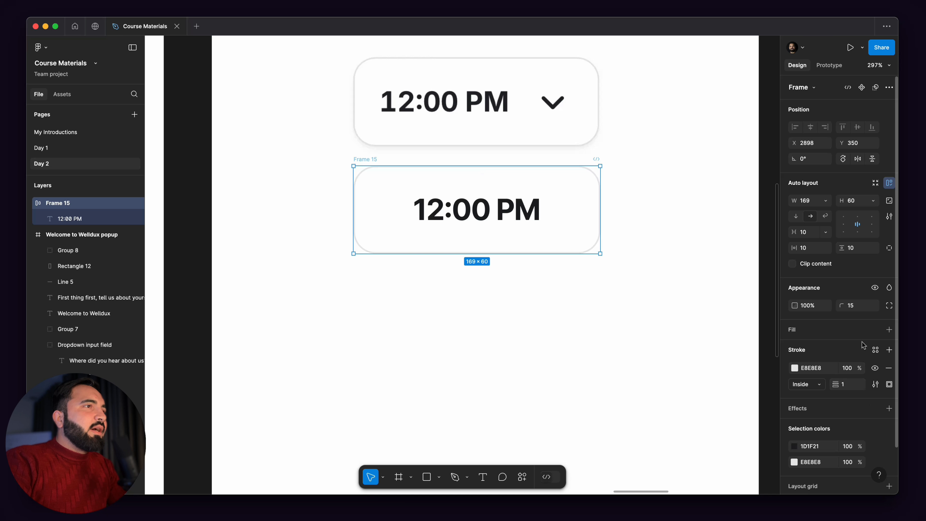
click(888, 329)
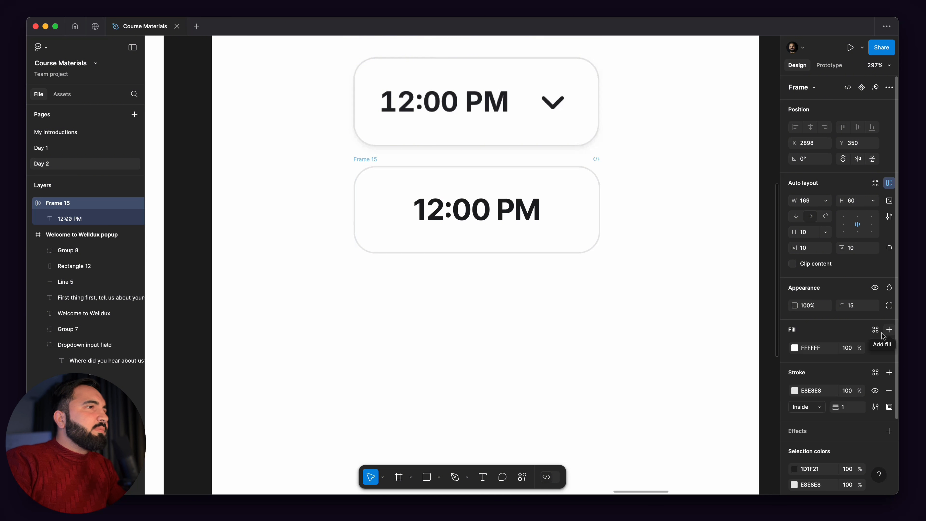
scroll(860, 402, down, 2)
scroll(860, 403, down, 1)
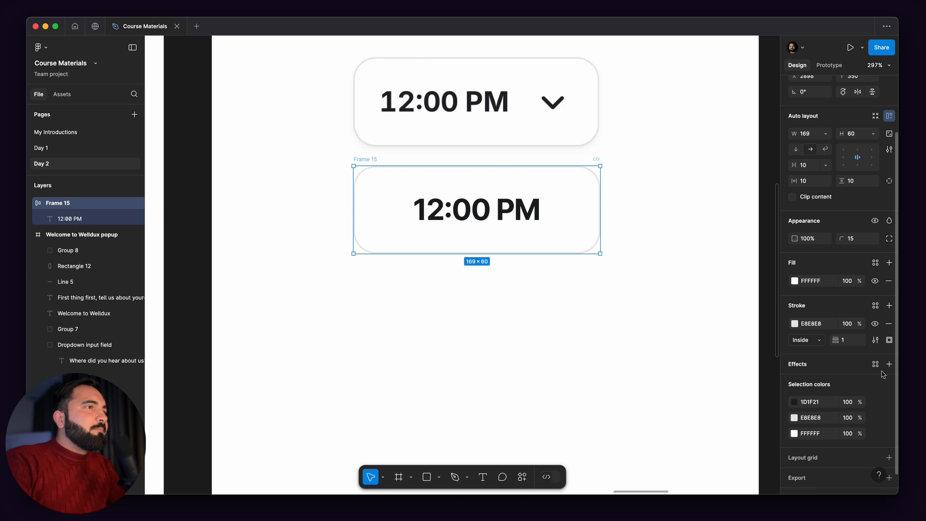
click(888, 365)
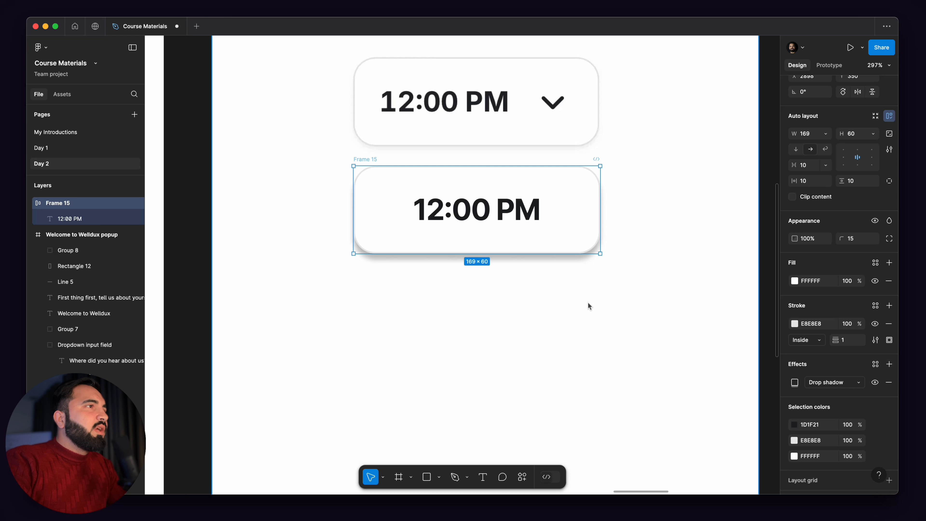
Lower the opacity of the time selector's drop shadow to match the reference selector's faint shadow.
scroll(577, 261, up, 5)
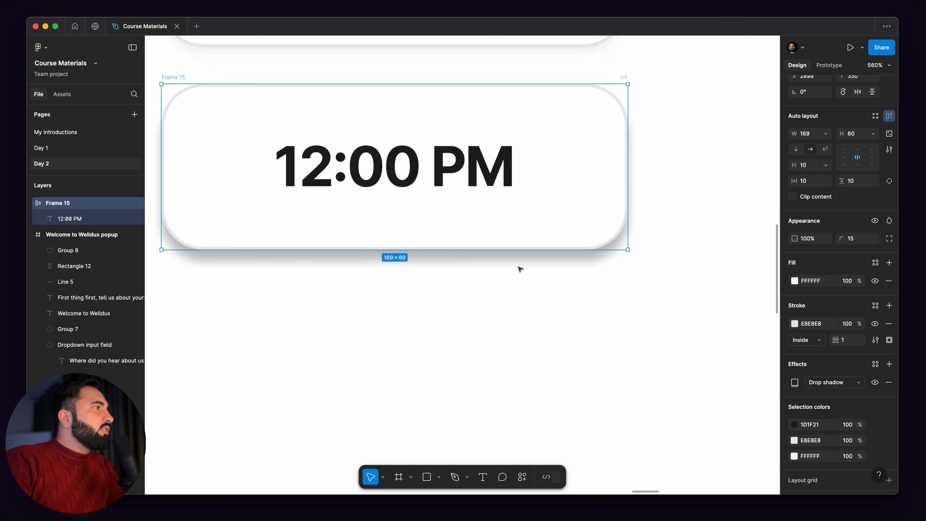
drag(260, 265, 419, 405)
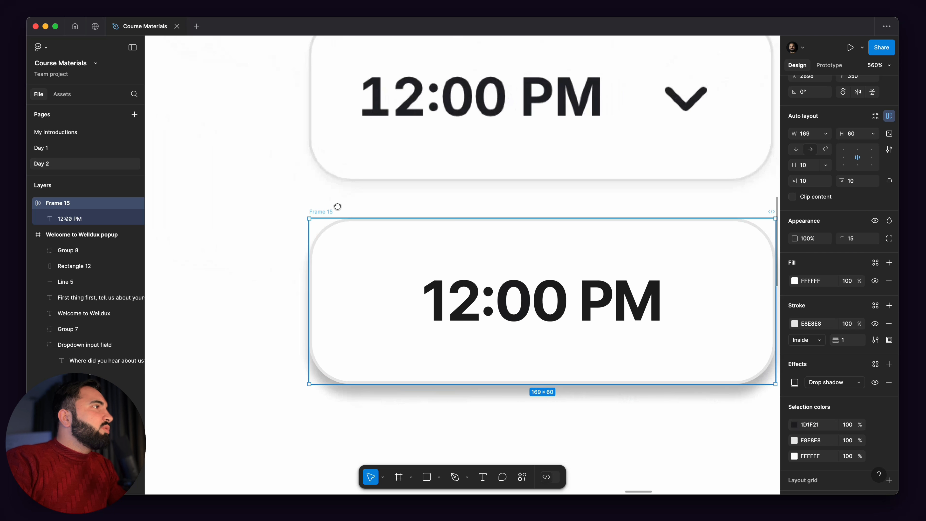
scroll(422, 184, down, 4)
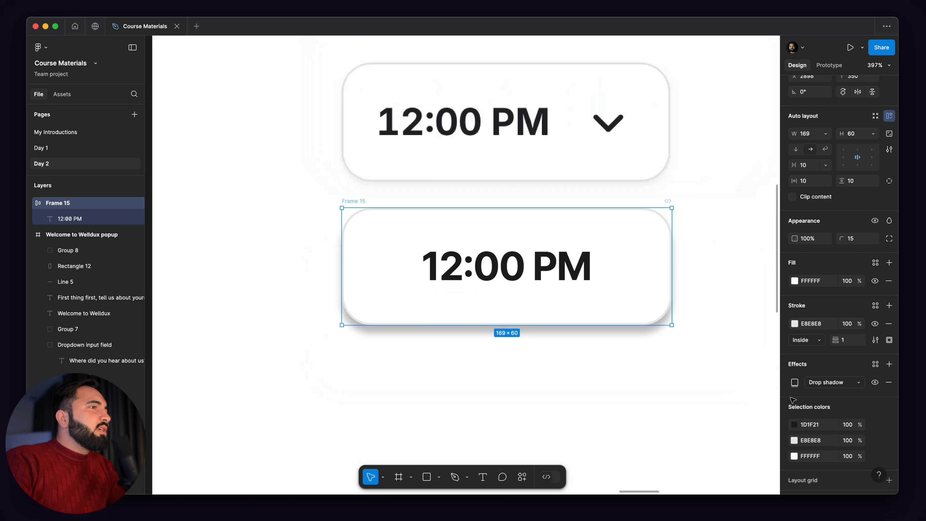
click(794, 383)
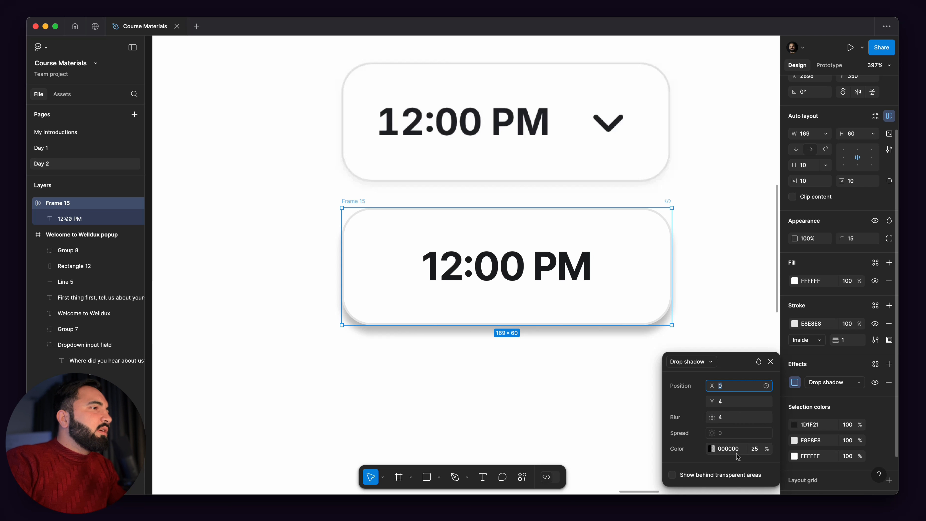
click(754, 450)
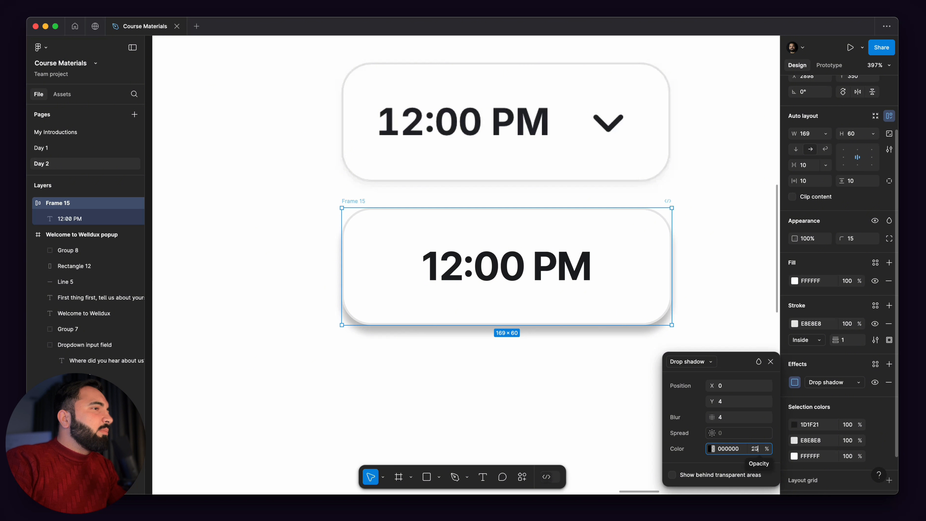
drag(754, 449, 735, 450)
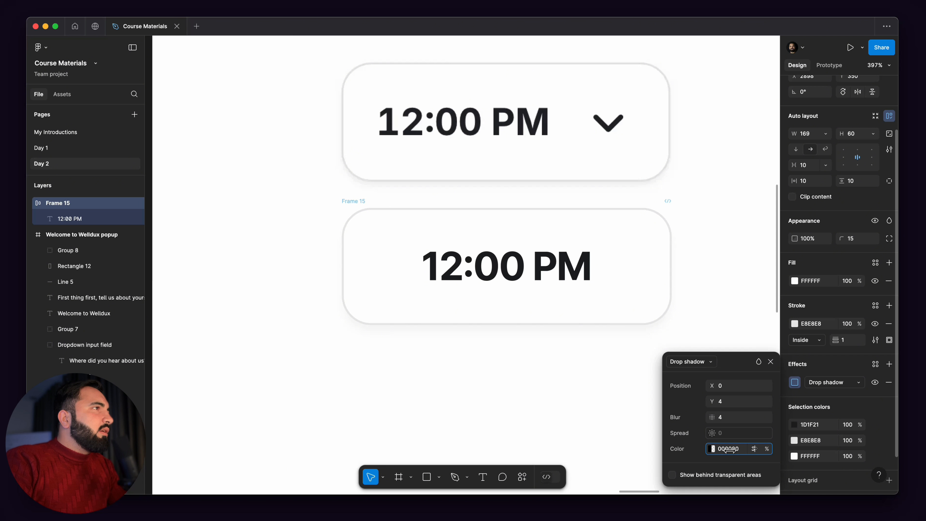
click(589, 399)
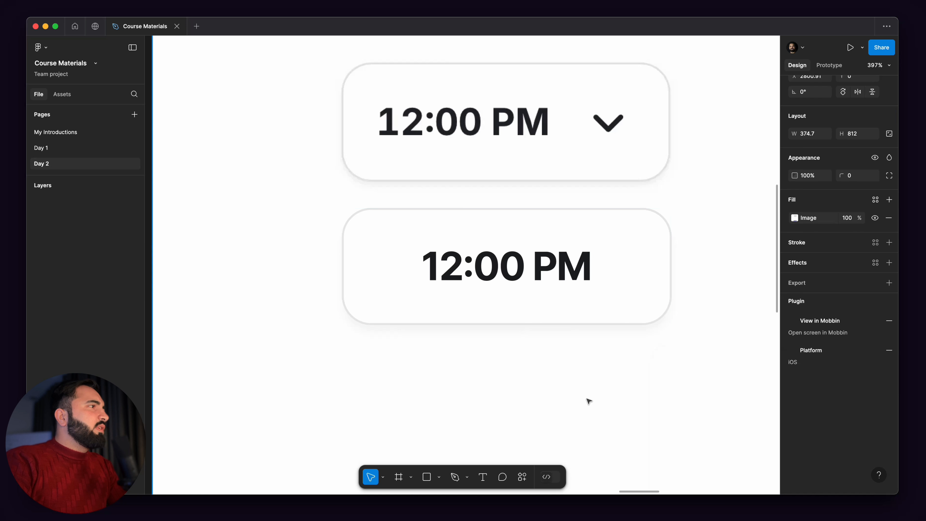
scroll(456, 188, down, 5)
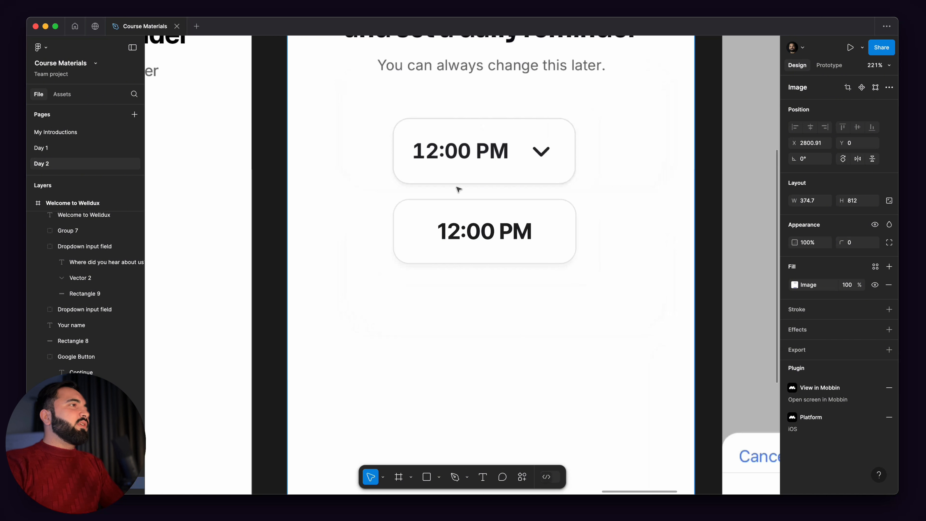
scroll(475, 244, up, 5)
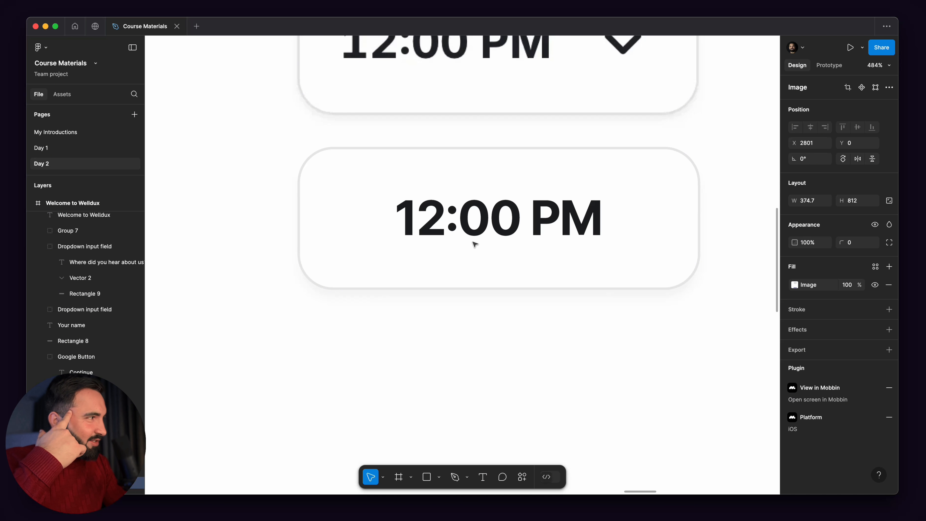
scroll(474, 244, down, 3)
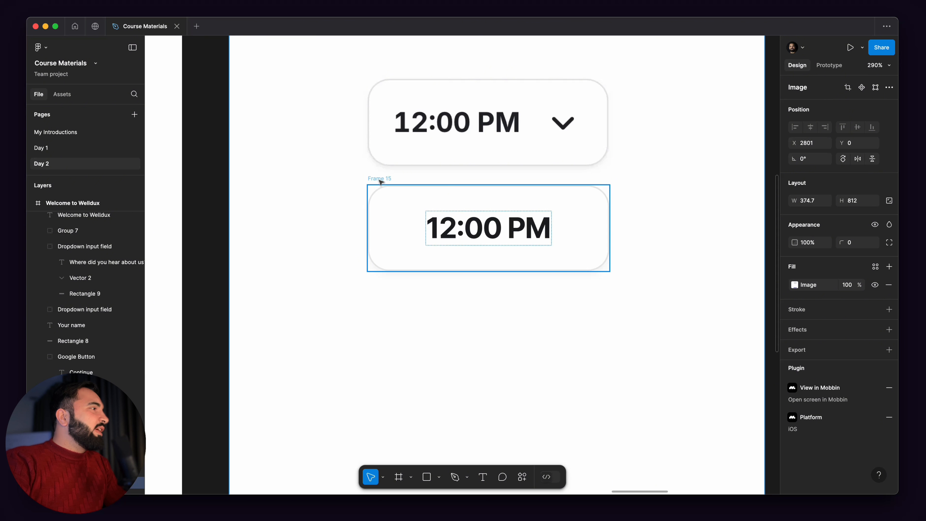
key(Down)
key(Down)
key(Up)
key(Up)
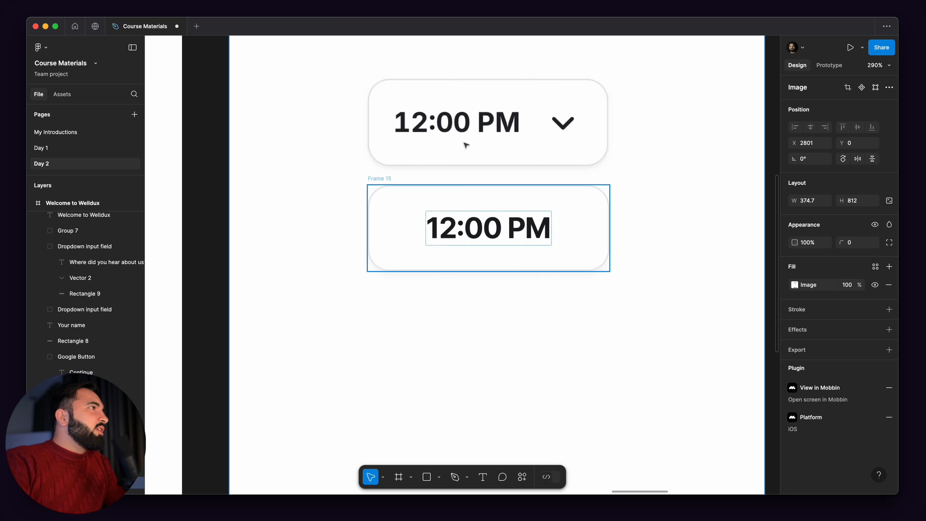
drag(430, 157, 544, 272)
key(super+z)
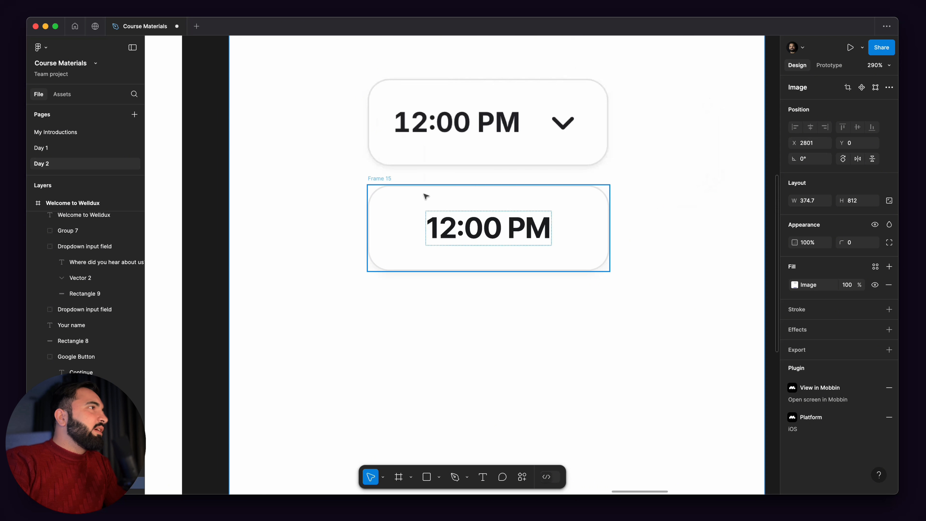
drag(393, 180, 568, 167)
key(super+z)
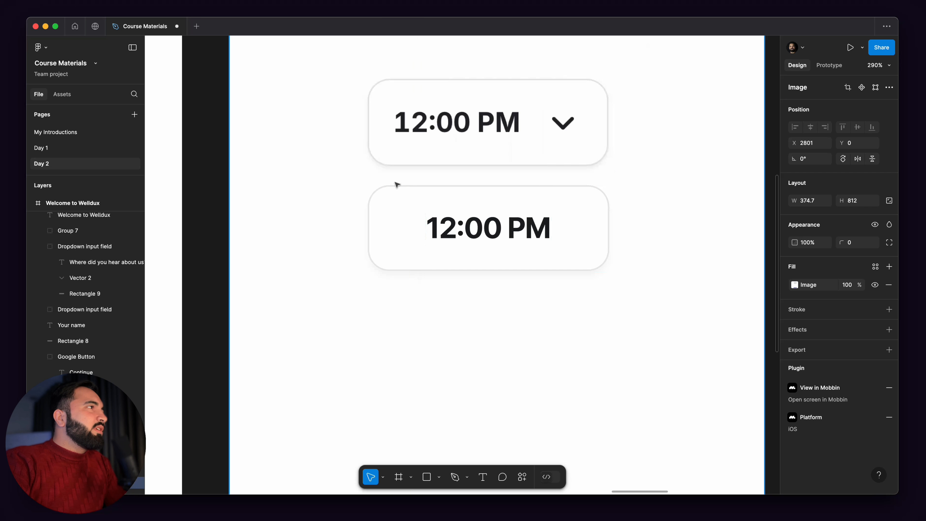
Move the time selector frame directly beside the reference selector and compare their borders and shadows.
drag(392, 181, 630, 75)
scroll(632, 120, up, 5)
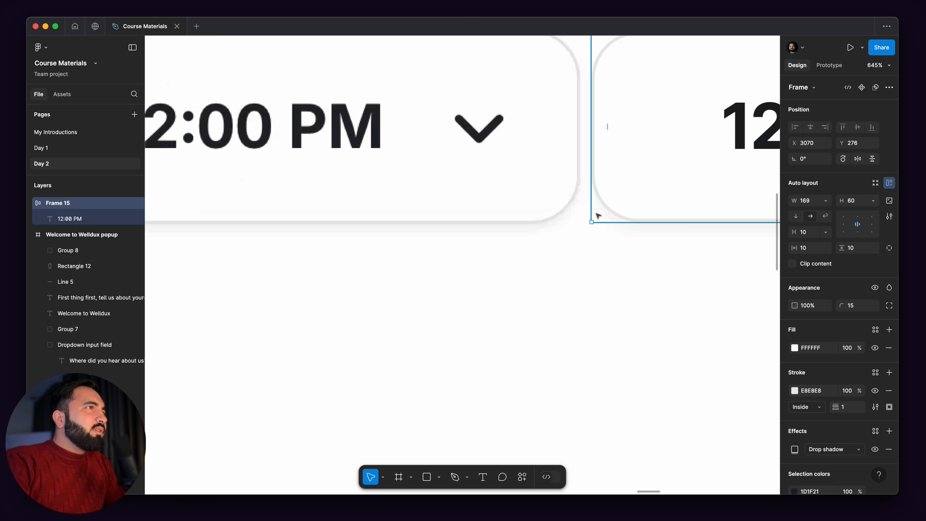
drag(614, 215, 482, 242)
scroll(481, 243, right, 1)
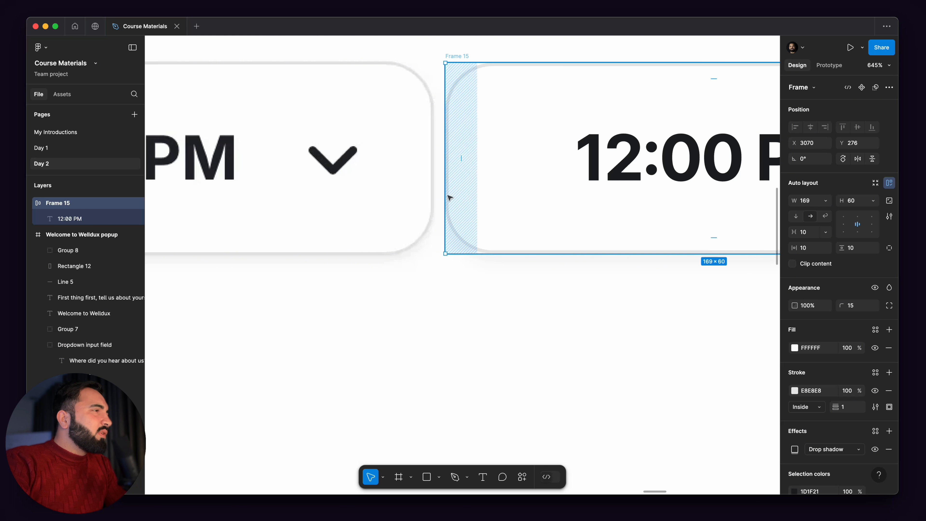
scroll(436, 235, down, 5)
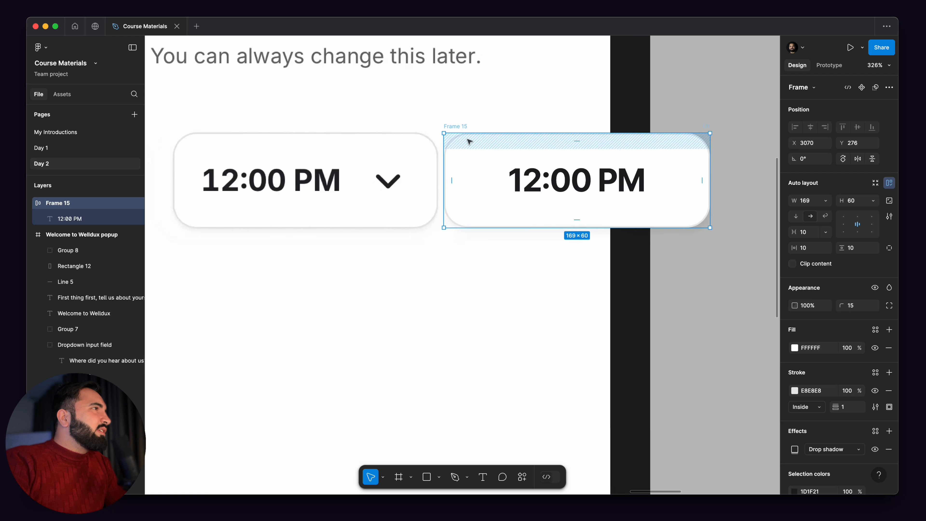
scroll(467, 130, down, 2)
Move the time selector frame back below the reference selector, to X 2900 and Y 357.
drag(465, 165, 259, 239)
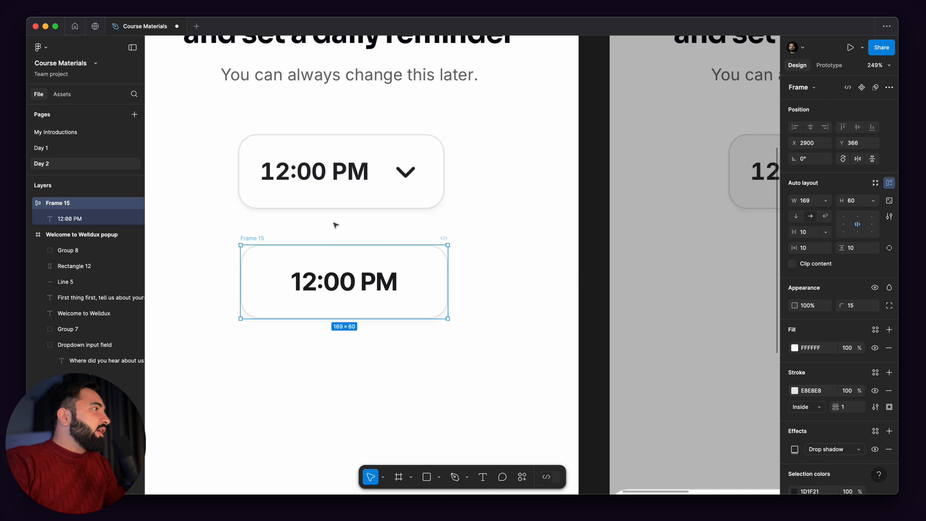
scroll(514, 182, left, 3)
scroll(500, 242, down, 1)
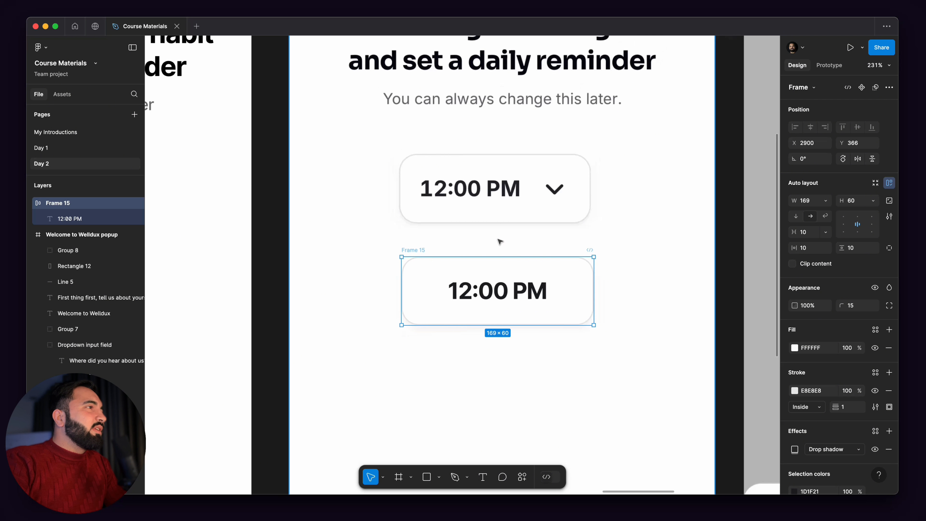
scroll(461, 246, up, 1)
drag(415, 252, 414, 241)
Hide the time selector's drop shadow to compare it with the reference, and restore the shadow.
scroll(868, 440, down, 1)
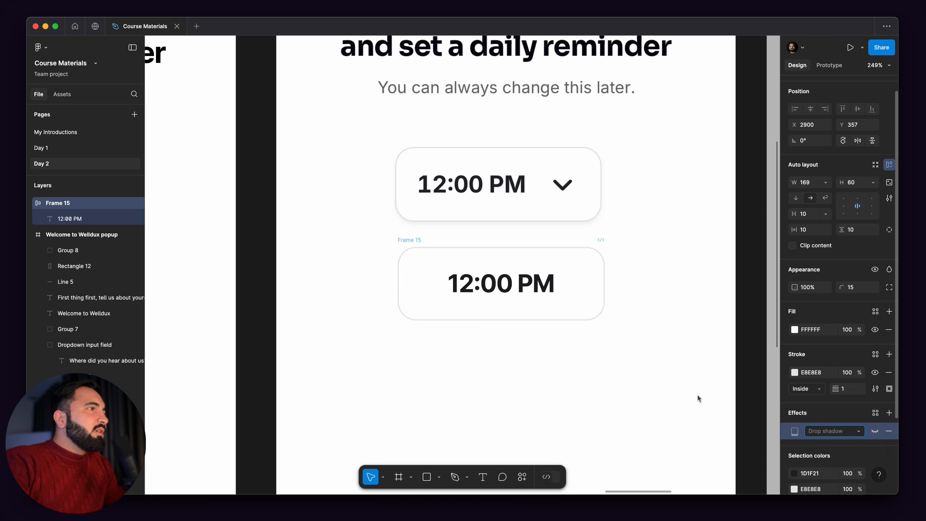
click(685, 393)
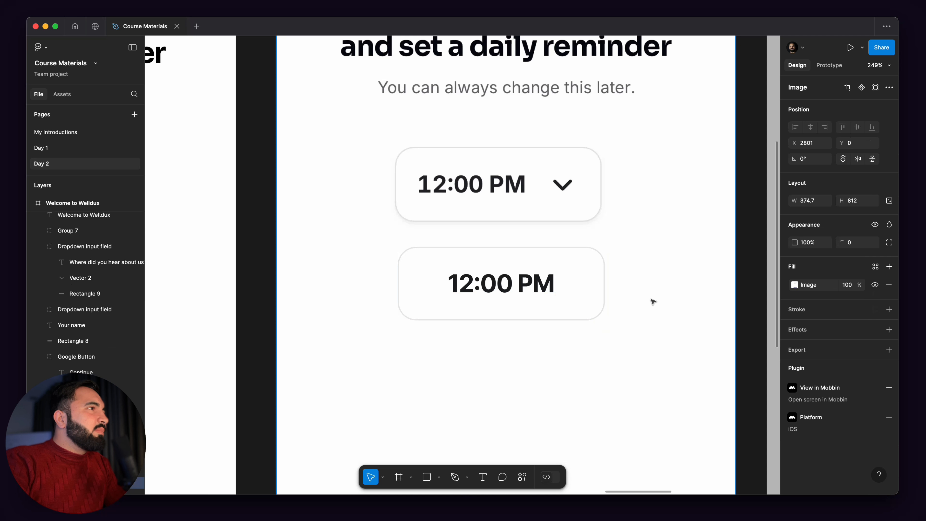
click(551, 304)
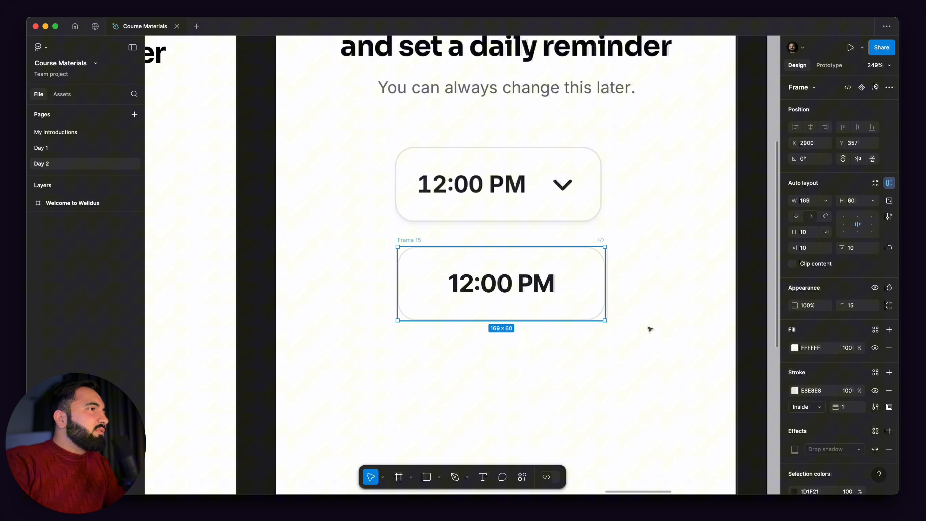
click(655, 339)
key(super+z)
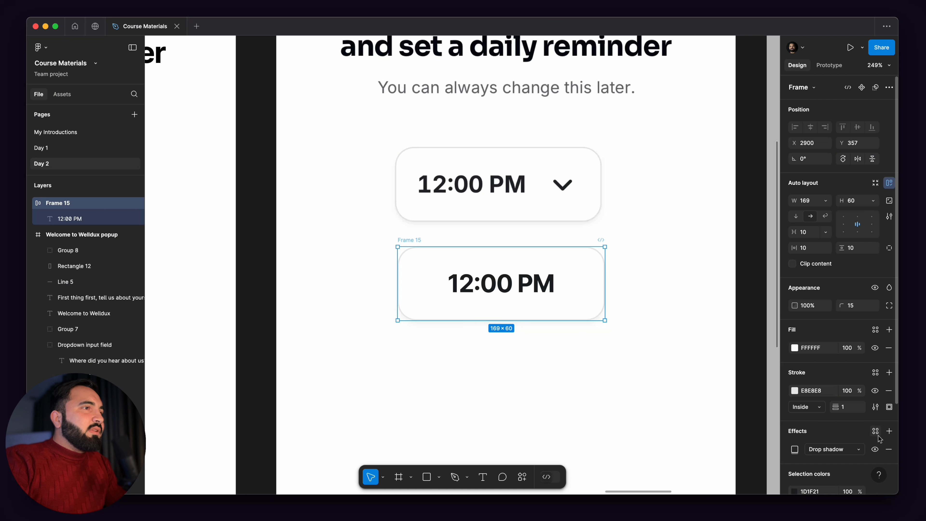
click(603, 349)
Examine the reference selector's chevron shape, thickness and placement against the rebuilt time selector.
scroll(630, 337, down, 5)
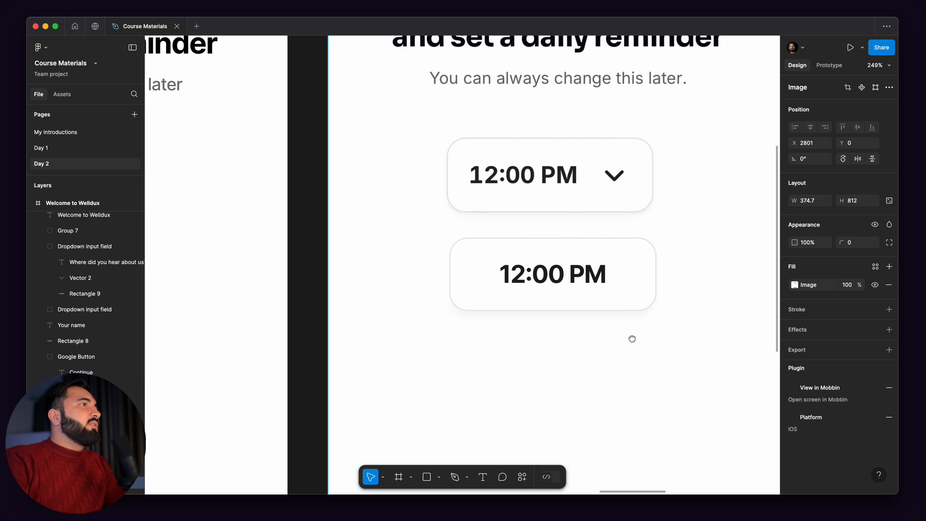
scroll(619, 259, up, 10)
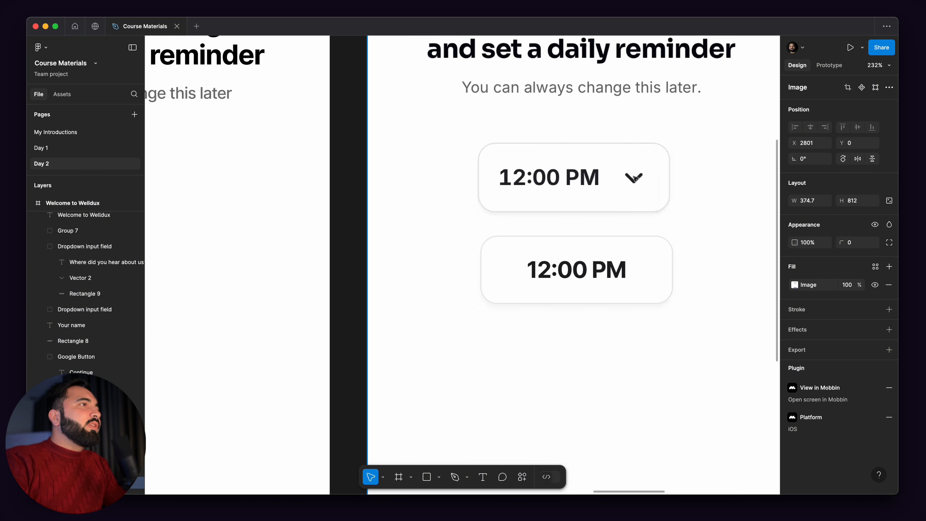
scroll(639, 190, down, 3)
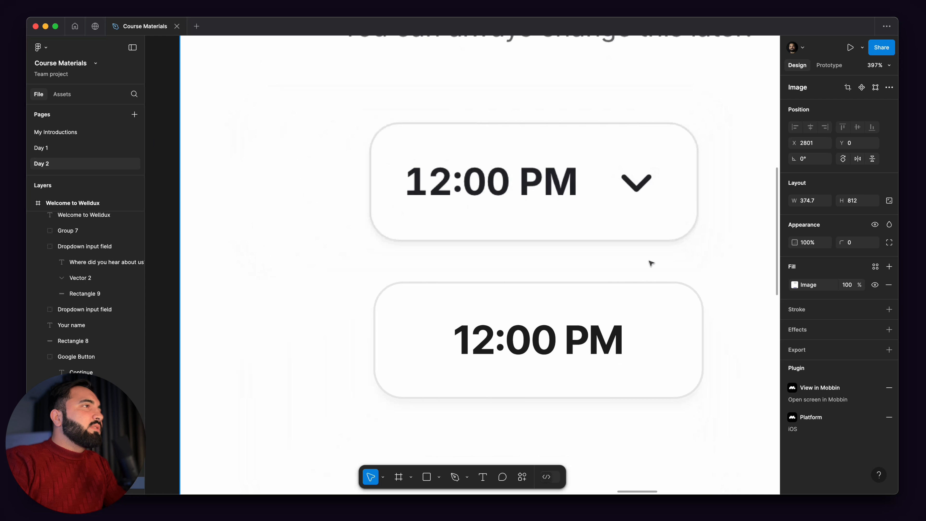
scroll(649, 186, up, 6)
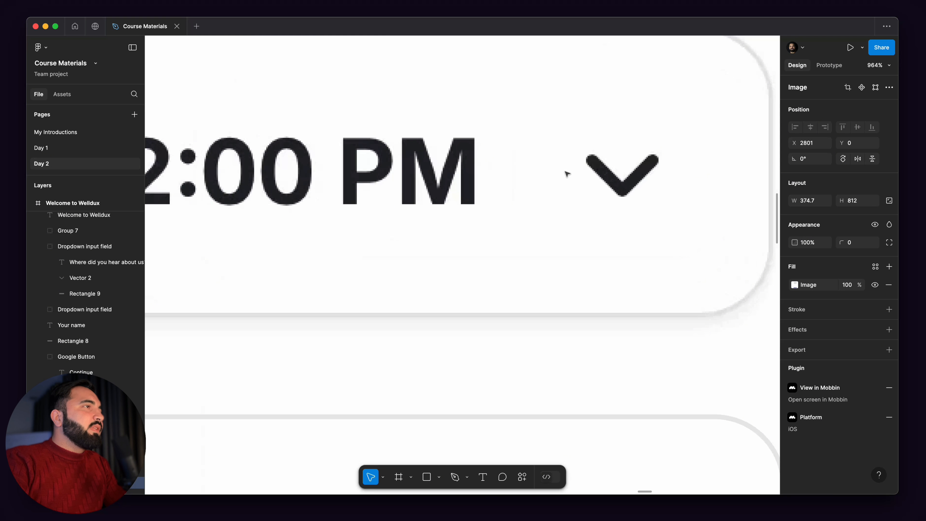
scroll(584, 218, down, 3)
scroll(579, 244, down, 5)
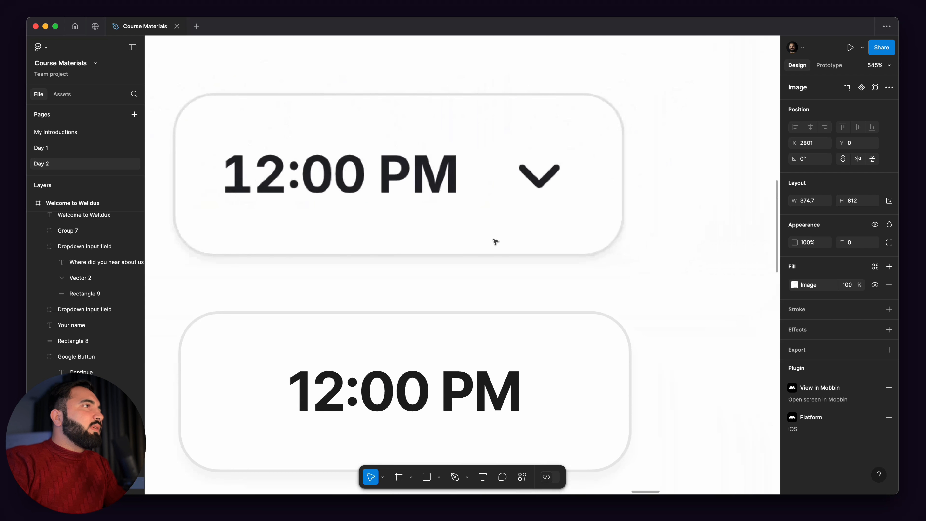
scroll(630, 243, down, 1)
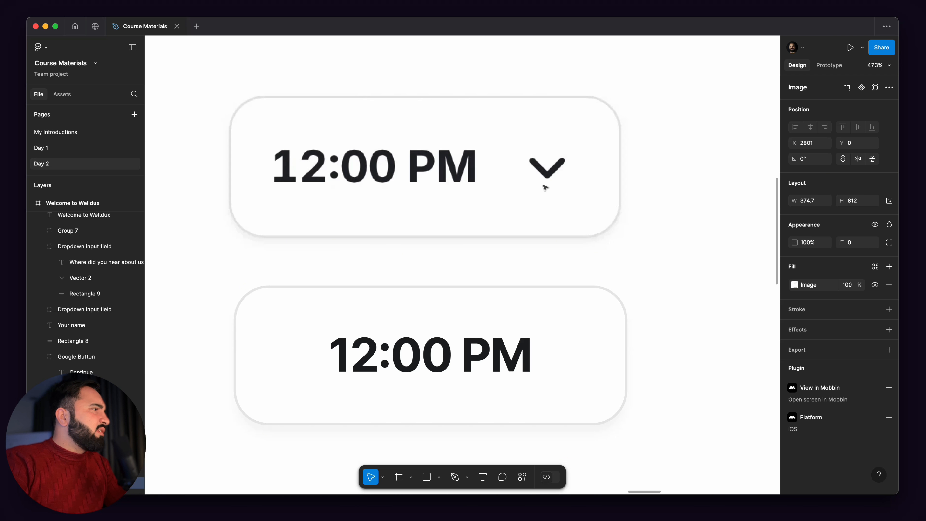
scroll(662, 215, up, 1)
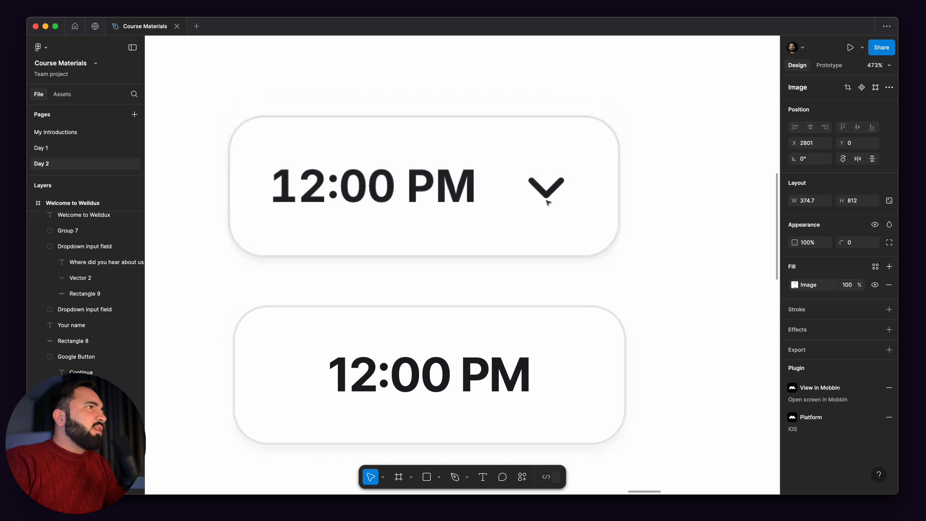
scroll(574, 296, up, 1)
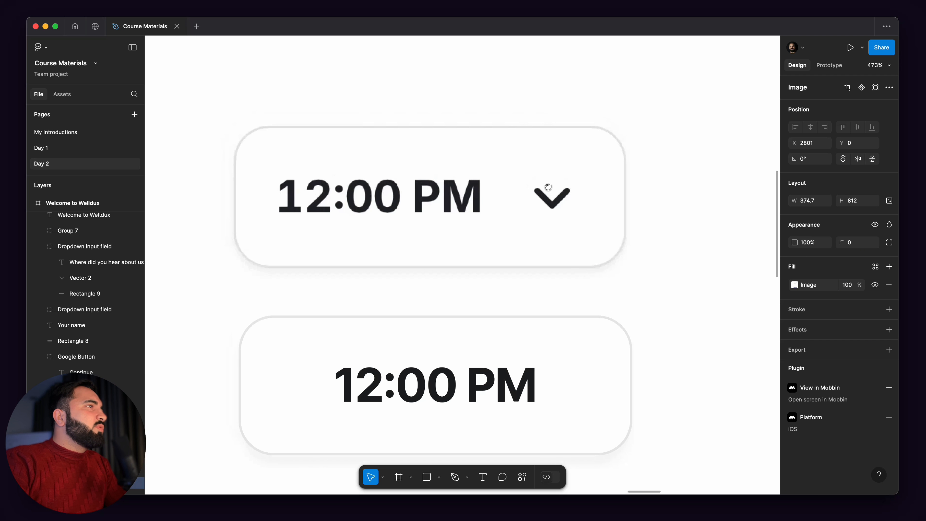
scroll(551, 194, up, 5)
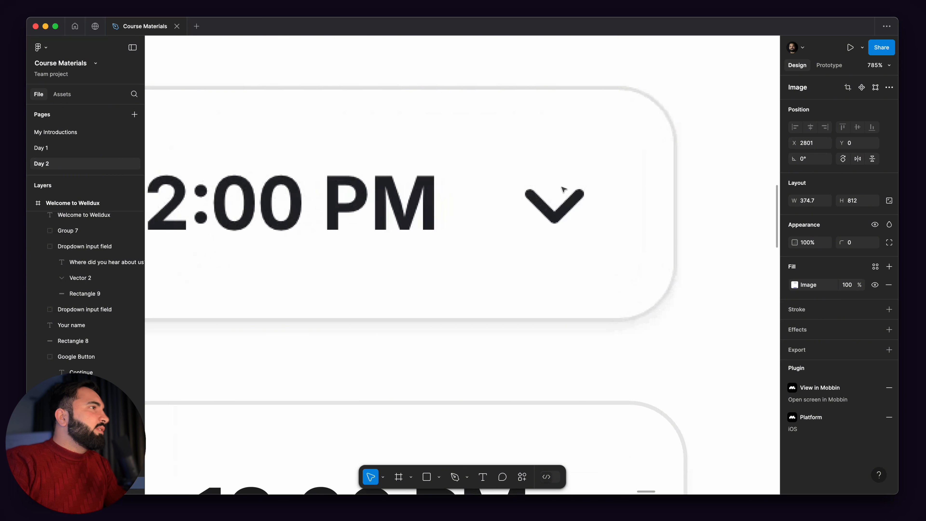
scroll(564, 202, up, 2)
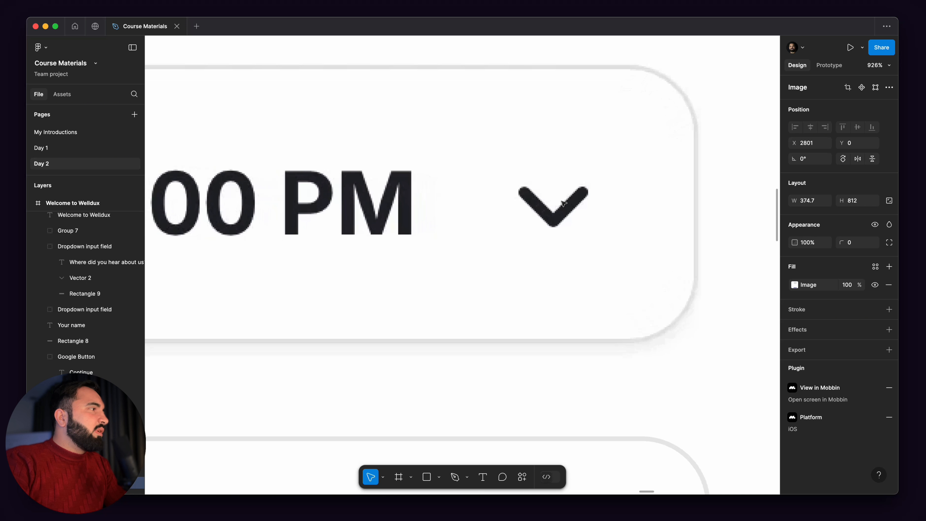
key(p)
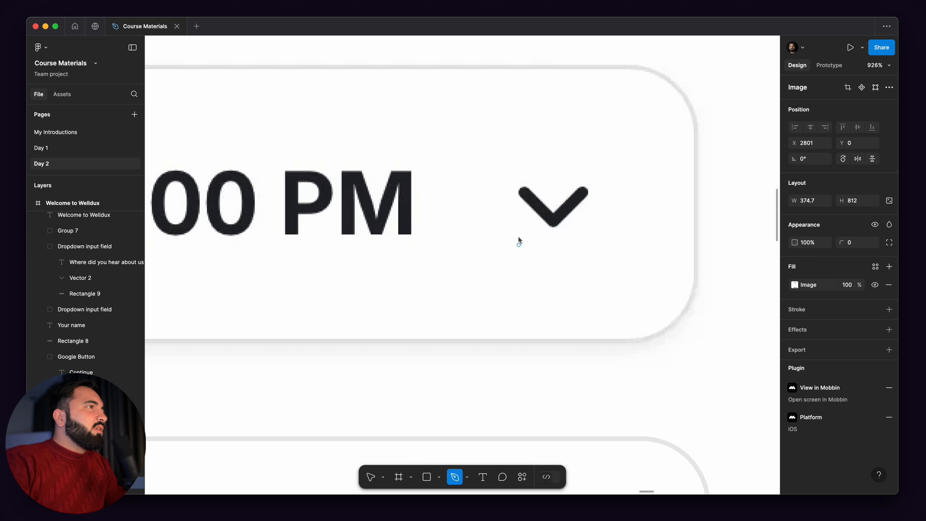
scroll(517, 237, up, 3)
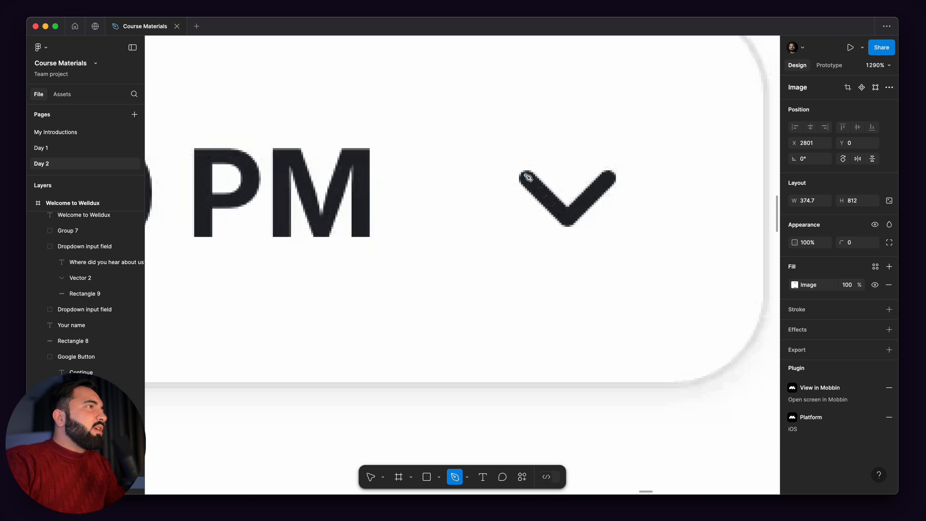
scroll(528, 178, down, 5)
key(Escape)
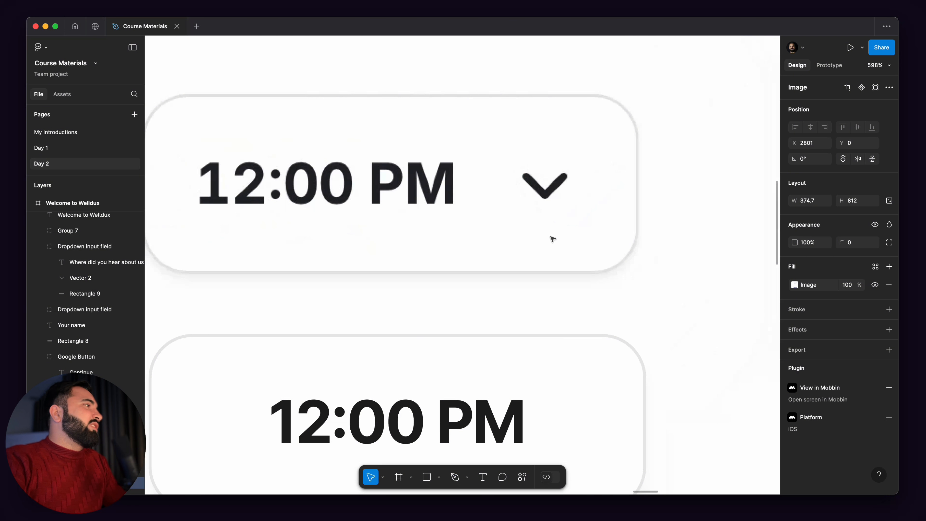
Copy the chevron from the "Product designer" dropdown on the filled-in Welldux onboarding screen.
scroll(552, 238, down, 8)
drag(198, 279, 461, 246)
scroll(461, 245, down, 5)
scroll(452, 251, left, 10)
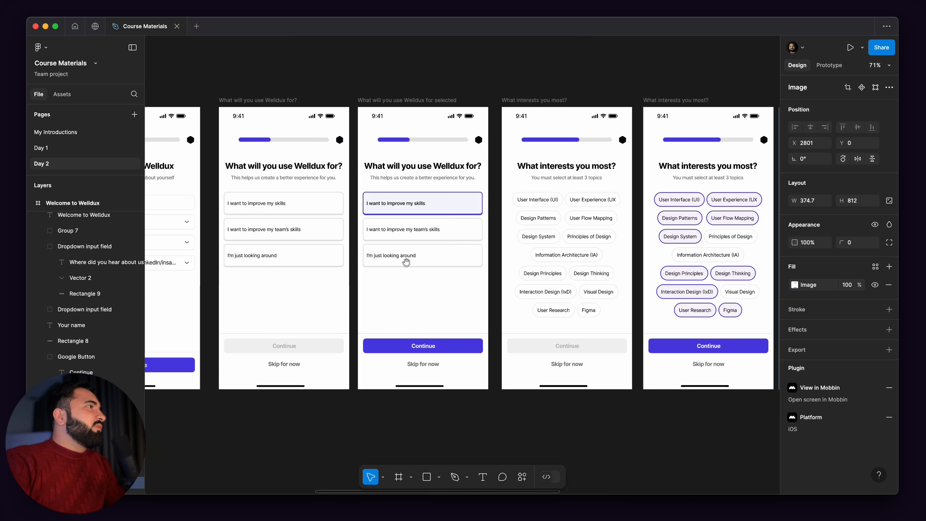
scroll(442, 257, left, 8)
scroll(548, 230, up, 5)
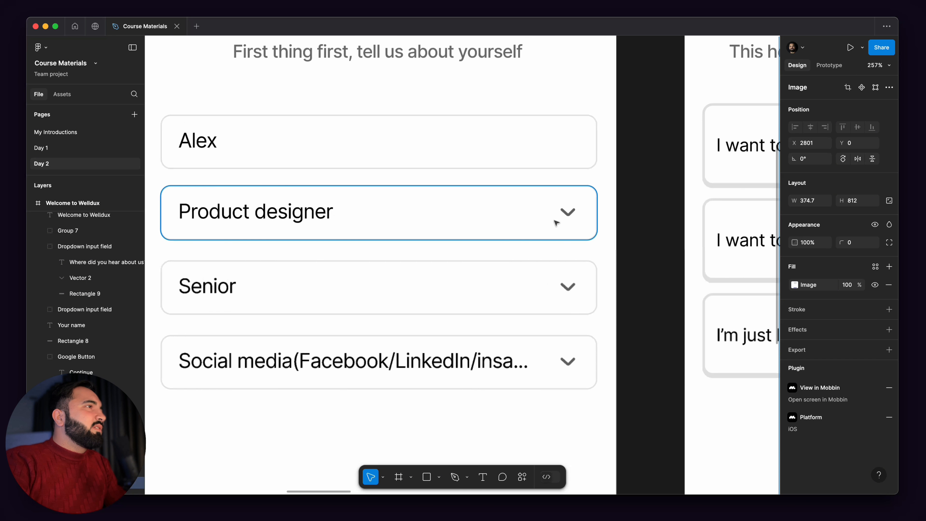
scroll(561, 216, up, 5)
click(567, 216)
Paste the copied chevron into the rebuilt 12:00 PM time selector frame, after the time text.
scroll(567, 216, down, 10)
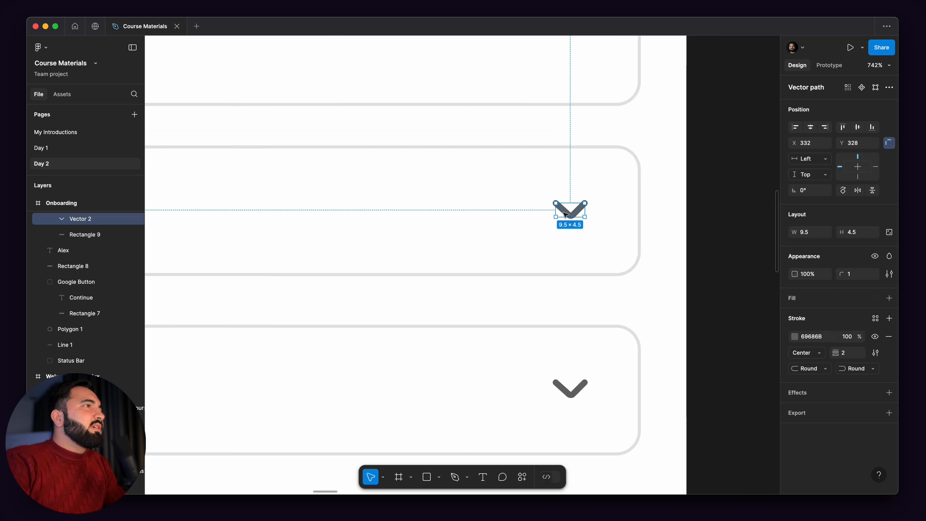
scroll(488, 257, right, 5)
scroll(487, 257, down, 10)
scroll(503, 242, right, 8)
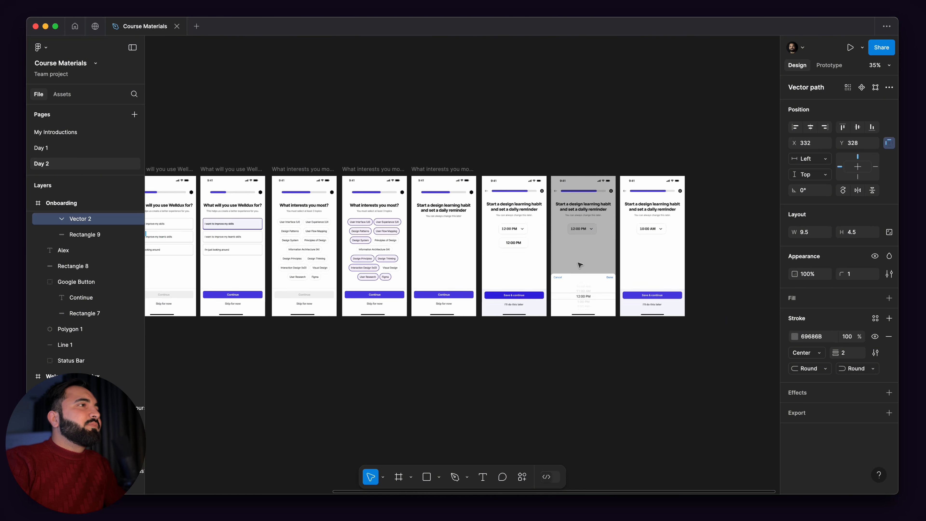
scroll(453, 237, up, 10)
click(453, 238)
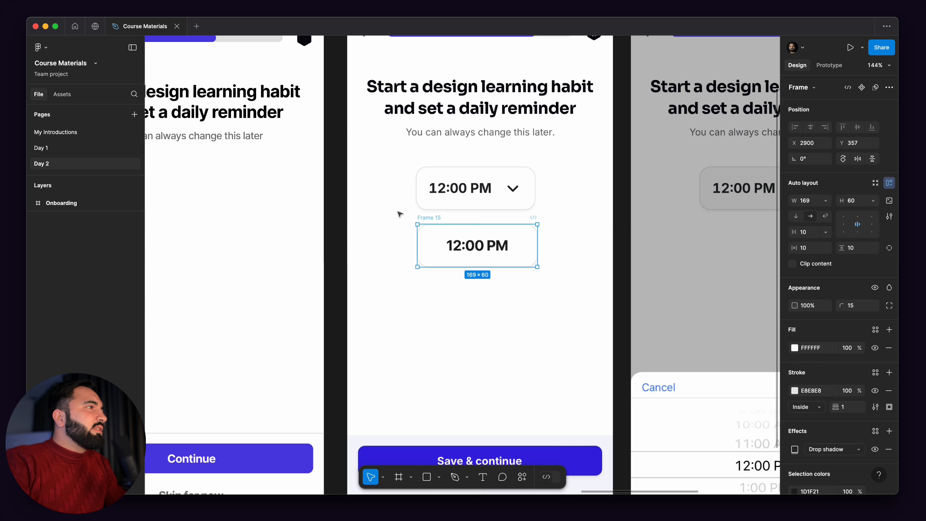
scroll(461, 232, up, 3)
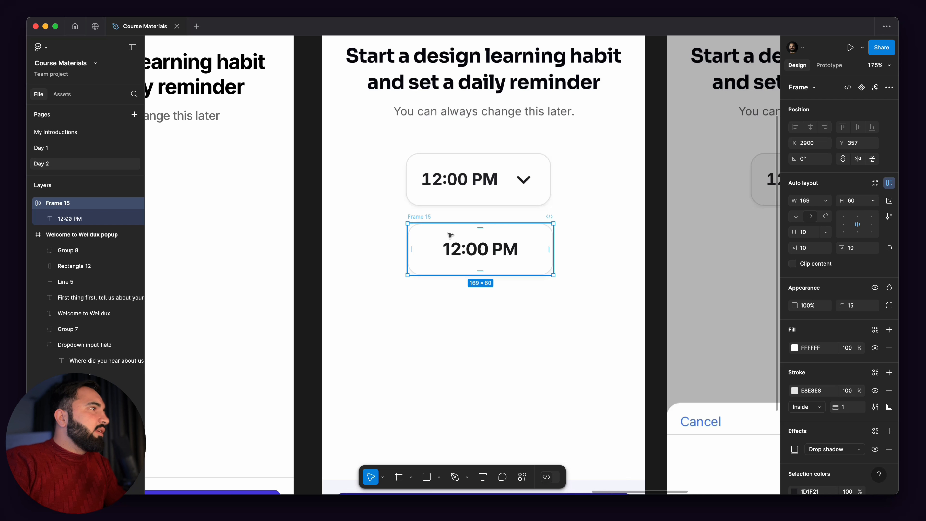
key(super+v)
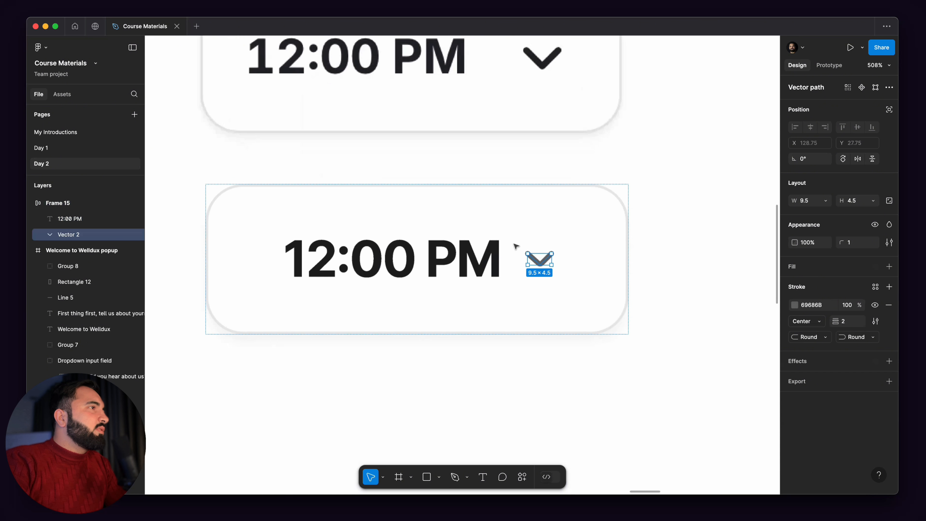
Try to enlarge the pasted chevron to 13 × 6 inside the time selector frame, and undo the resize.
scroll(514, 244, up, 5)
scroll(549, 242, down, 3)
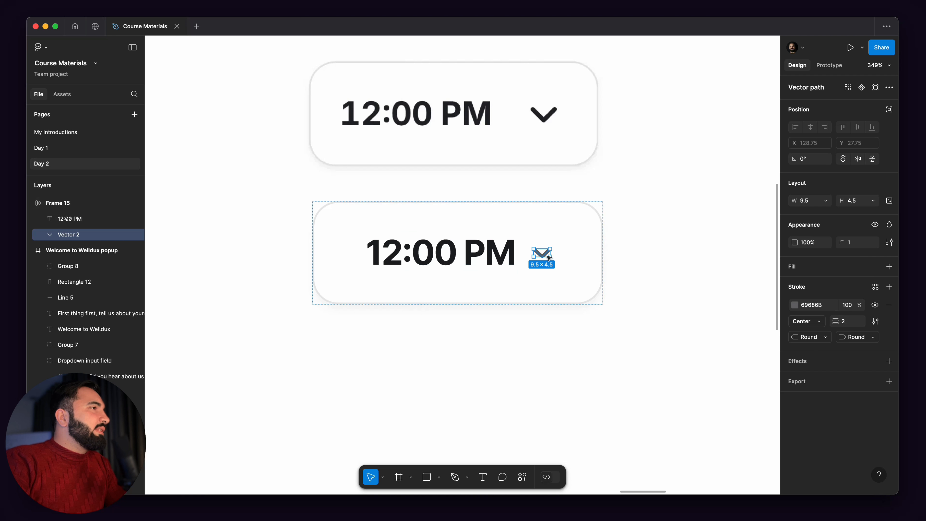
scroll(551, 252, up, 3)
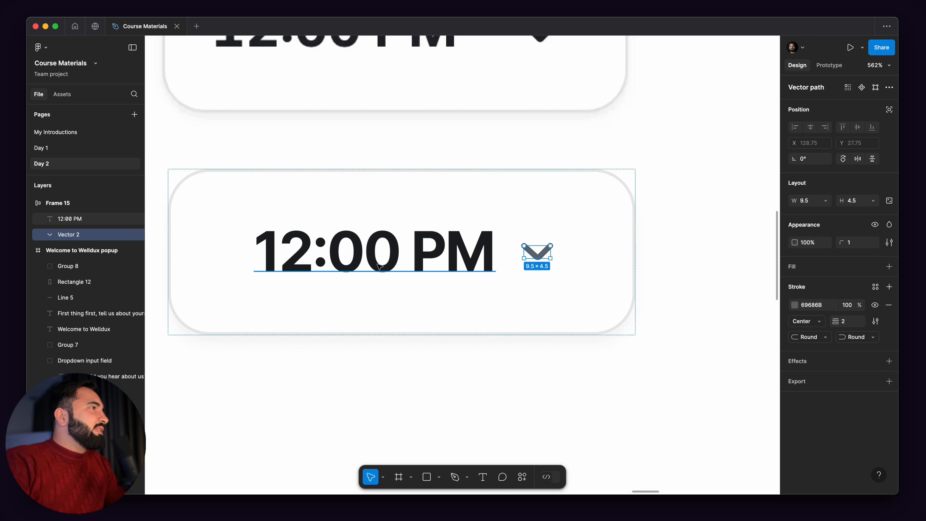
scroll(503, 254, down, 3)
scroll(503, 254, up, 3)
drag(503, 255, 511, 254)
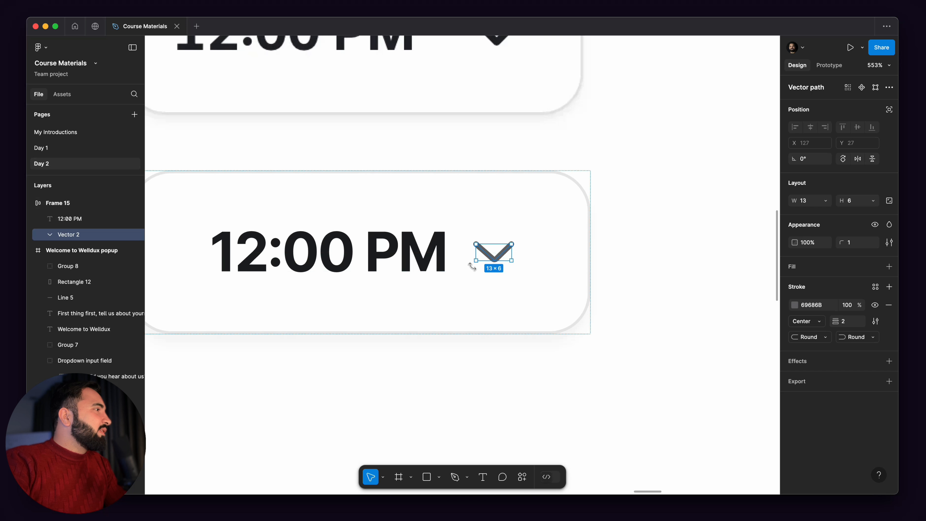
scroll(472, 266, down, 2)
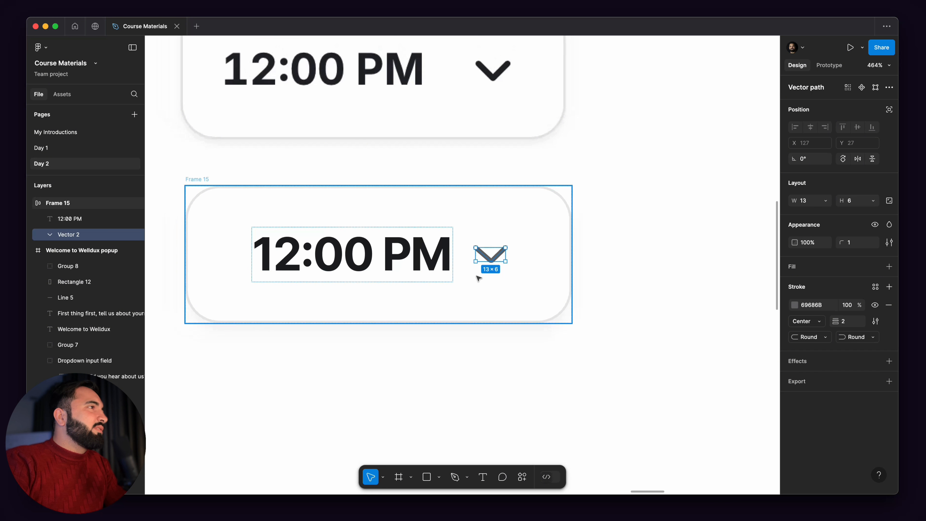
scroll(503, 275, up, 2)
scroll(493, 302, up, 2)
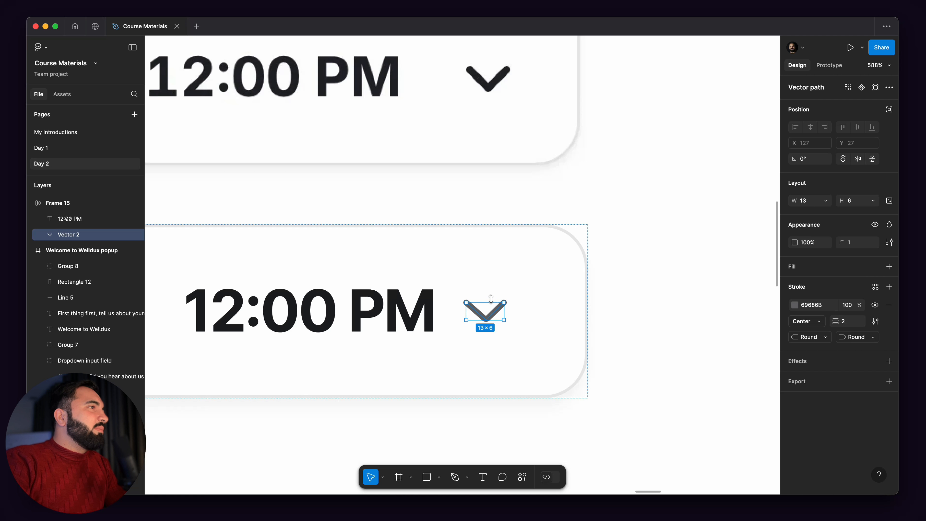
drag(491, 298, 504, 313)
scroll(495, 310, up, 3)
scroll(503, 313, down, 4)
scroll(503, 312, up, 1)
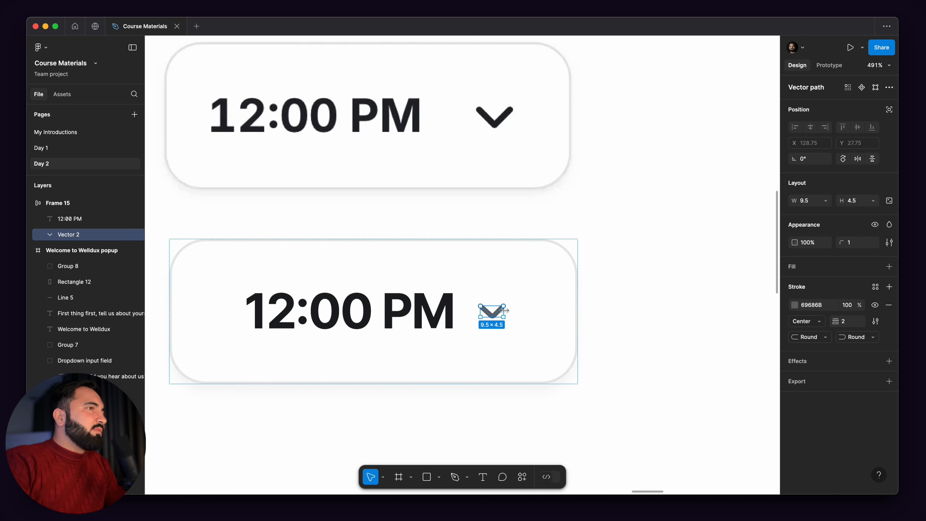
Set the pasted chevron's stroke color to 1D1F21 by sampling the dark 12:00 PM text.
scroll(504, 310, up, 5)
scroll(504, 310, down, 3)
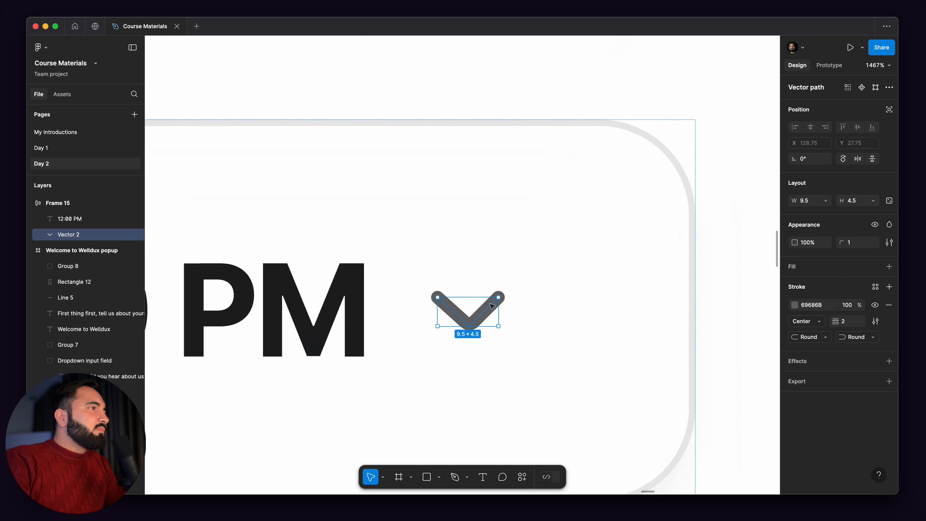
click(795, 305)
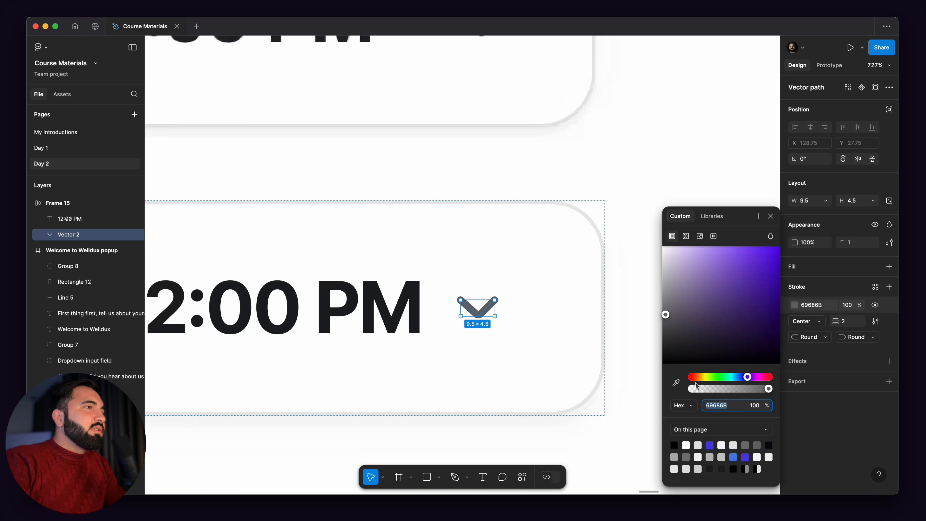
click(675, 382)
click(416, 286)
scroll(481, 281, down, 5)
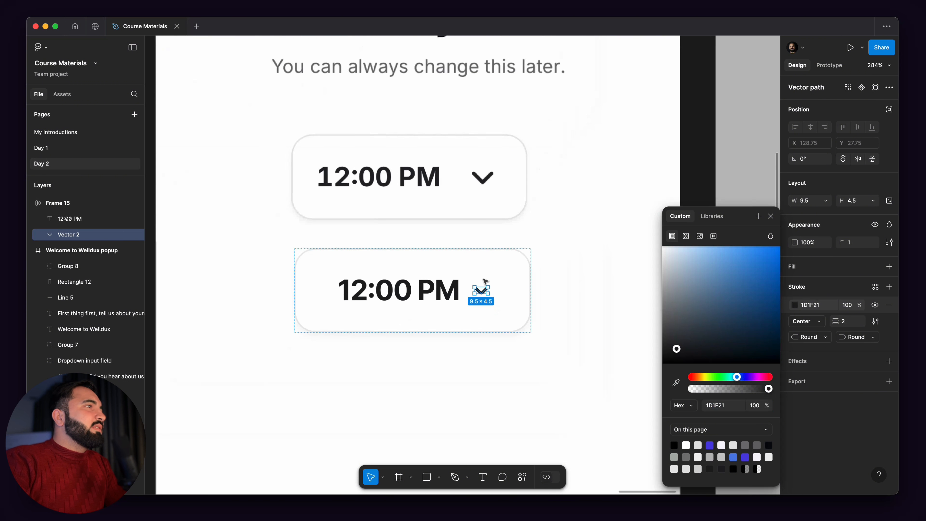
click(575, 259)
scroll(576, 257, down, 3)
scroll(510, 255, up, 4)
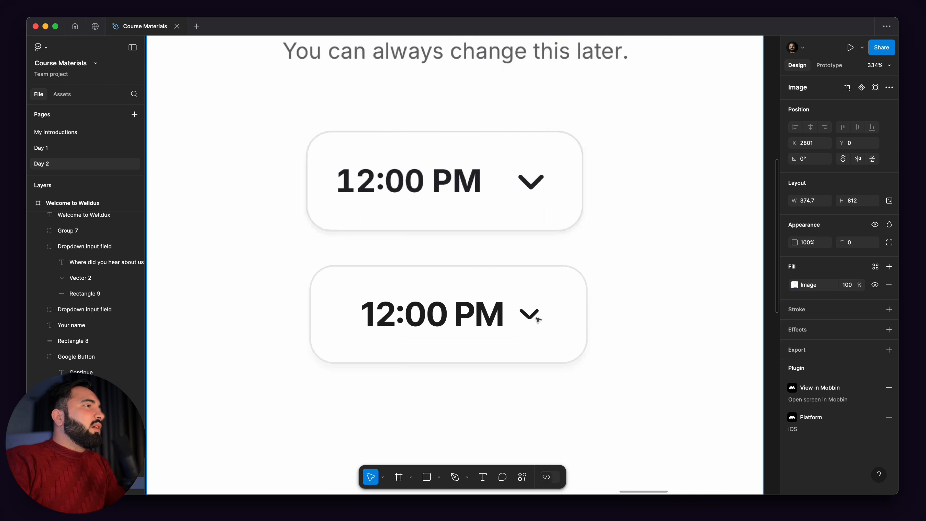
Move the chevron out over the reference chevron and resize it to 13 × 7 to match its shape.
click(529, 315)
drag(529, 314, 549, 177)
scroll(529, 184, up, 10)
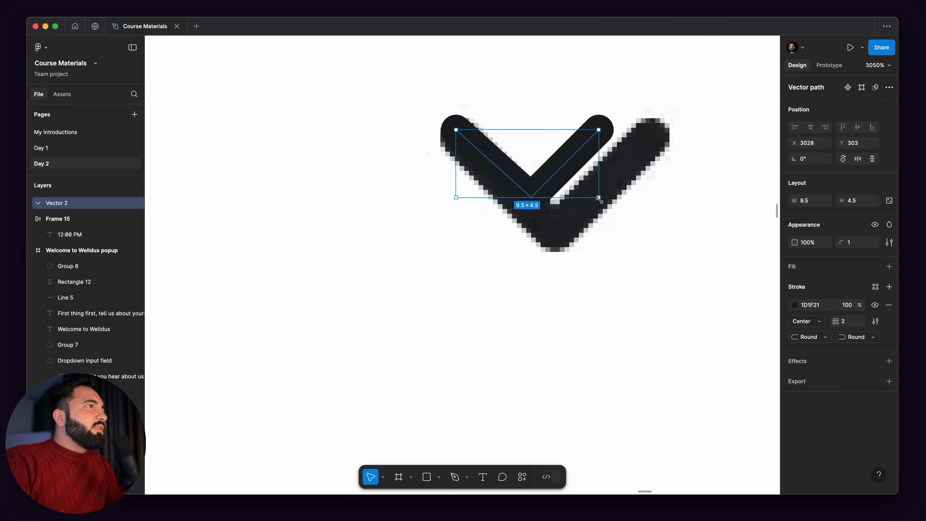
drag(602, 200, 646, 234)
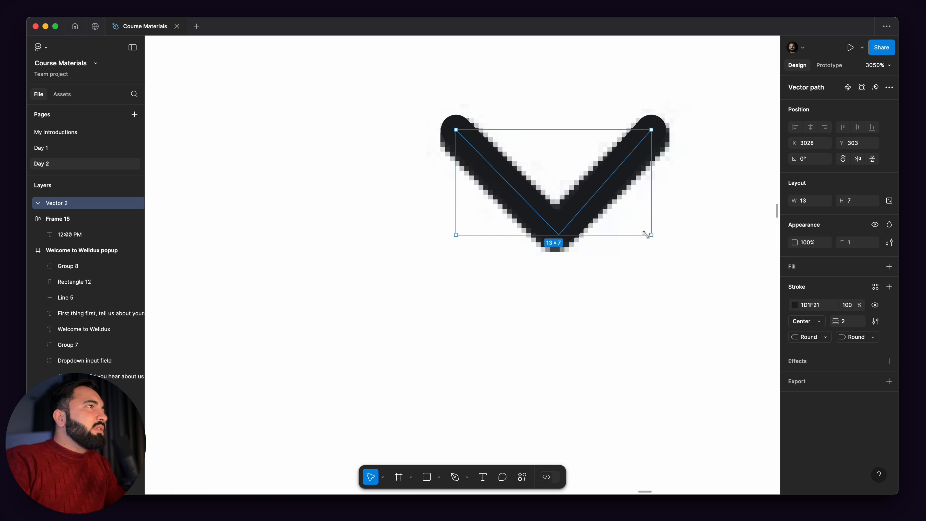
scroll(583, 193, down, 10)
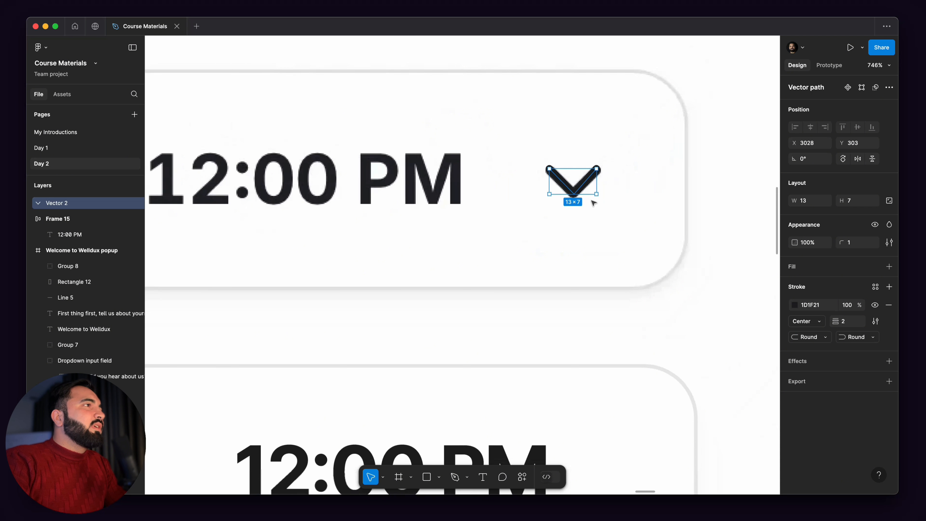
Place the resized chevron back into the time selector's auto layout frame, directly after the 12:00 PM text.
drag(584, 190, 575, 356)
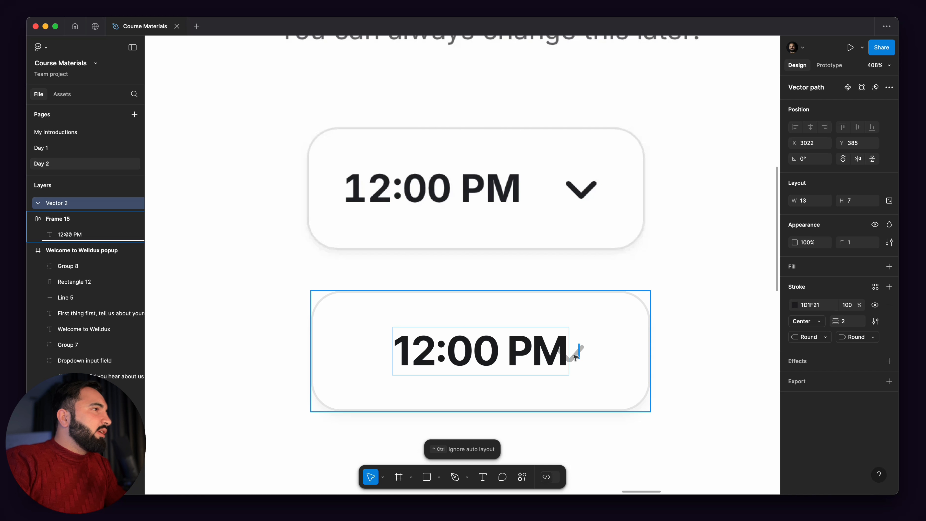
drag(585, 361, 581, 358)
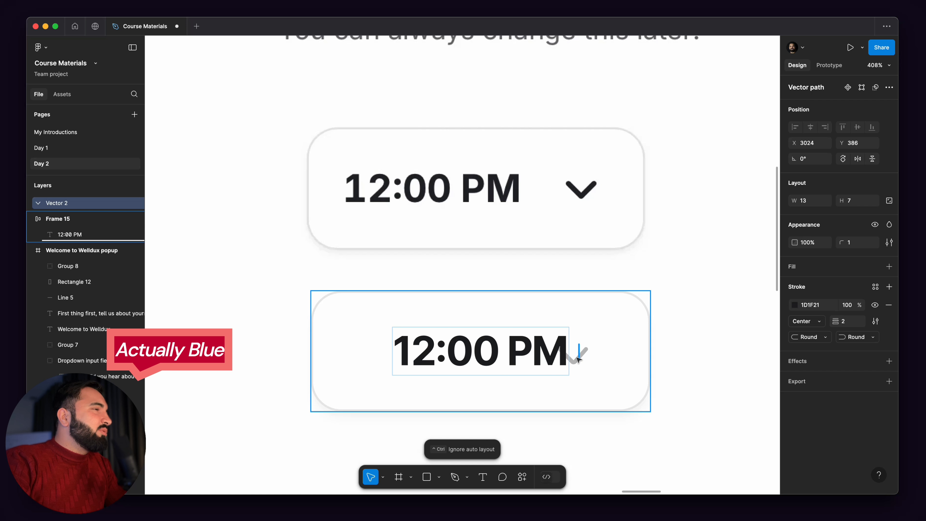
drag(579, 360, 580, 358)
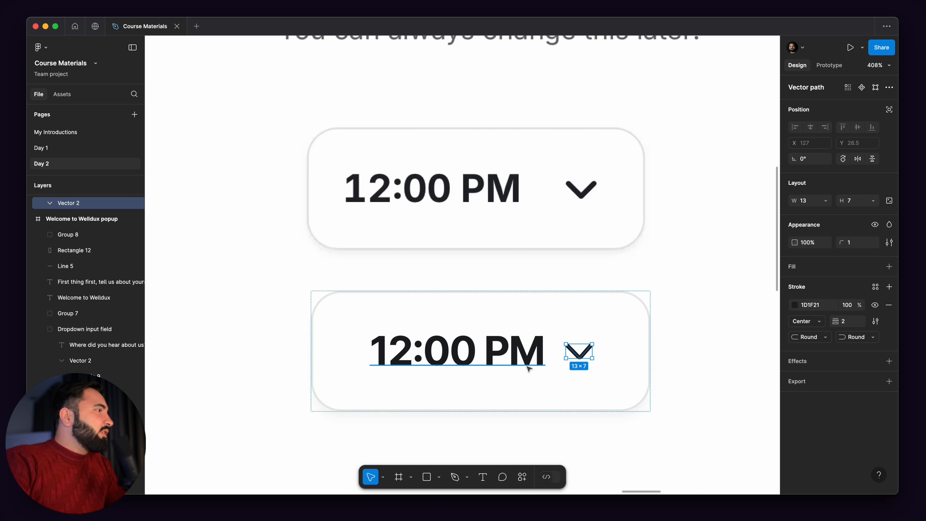
scroll(568, 321, down, 5)
click(656, 353)
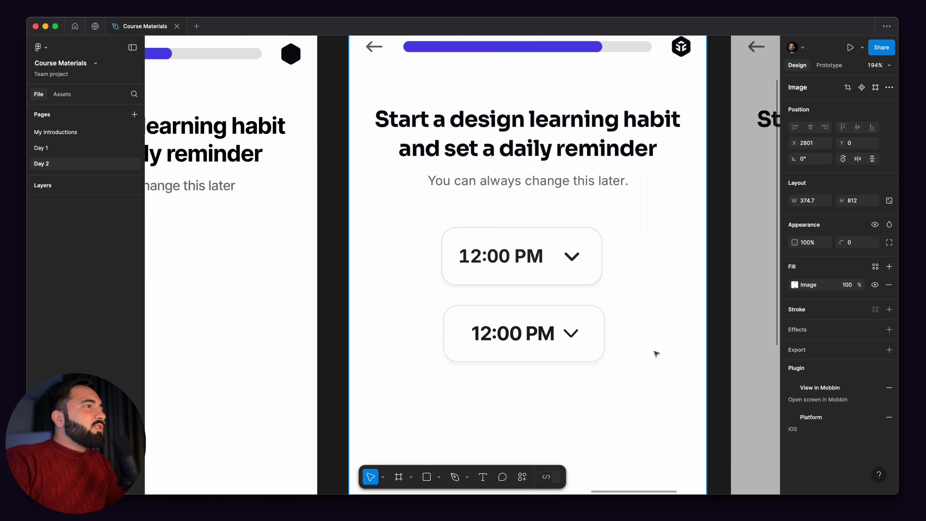
Try a stroke weight of 3 on the time selector's chevron.
drag(655, 353, 703, 284)
scroll(637, 161, up, 5)
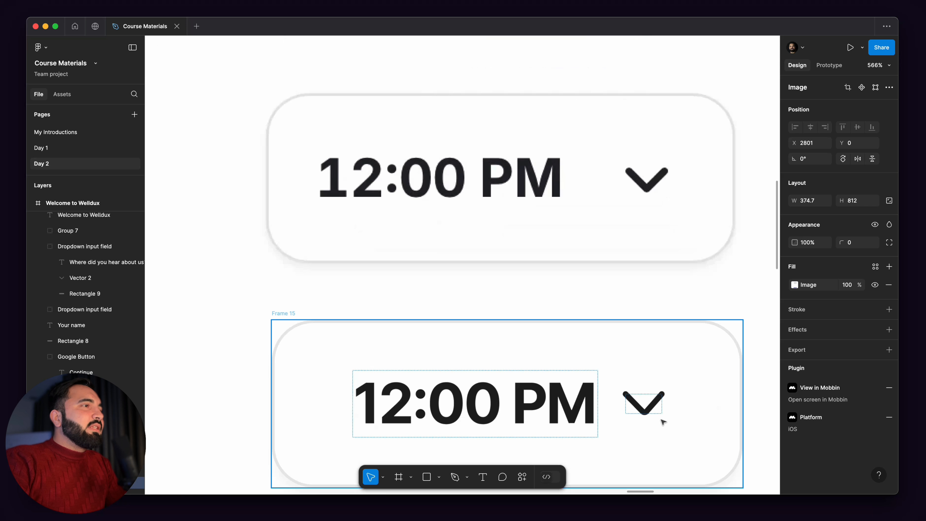
super+click(649, 405)
click(851, 322)
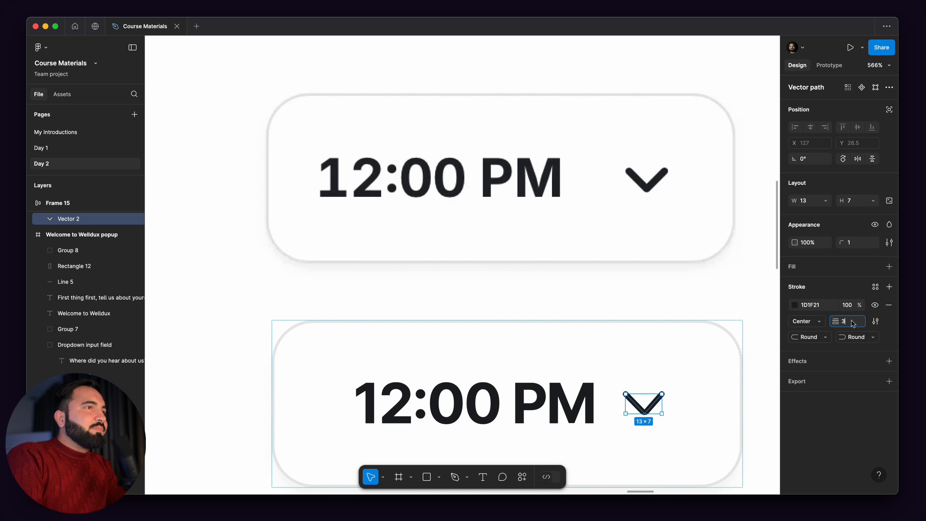
text(3)
key(Return)
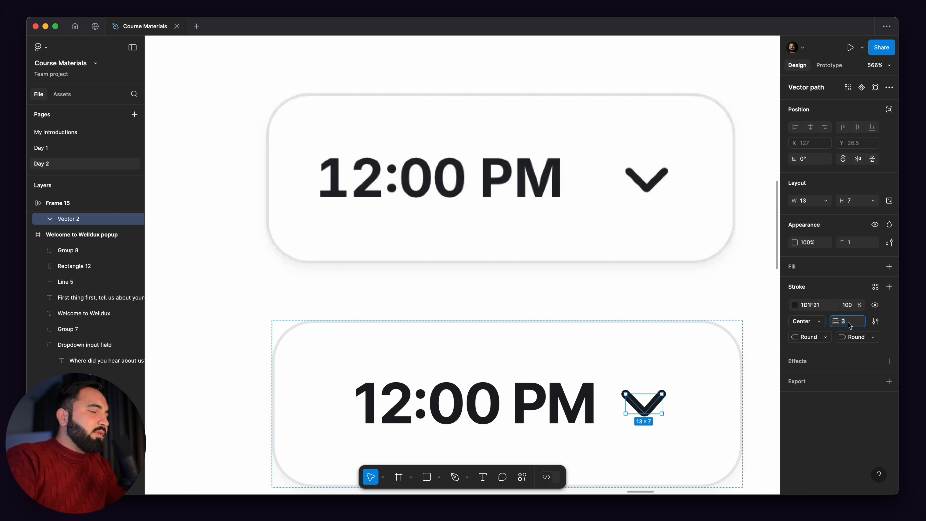
Set the chevron's stroke weight to 2.5 and compare its thickness with the reference chevron.
click(850, 324)
text(2.5)
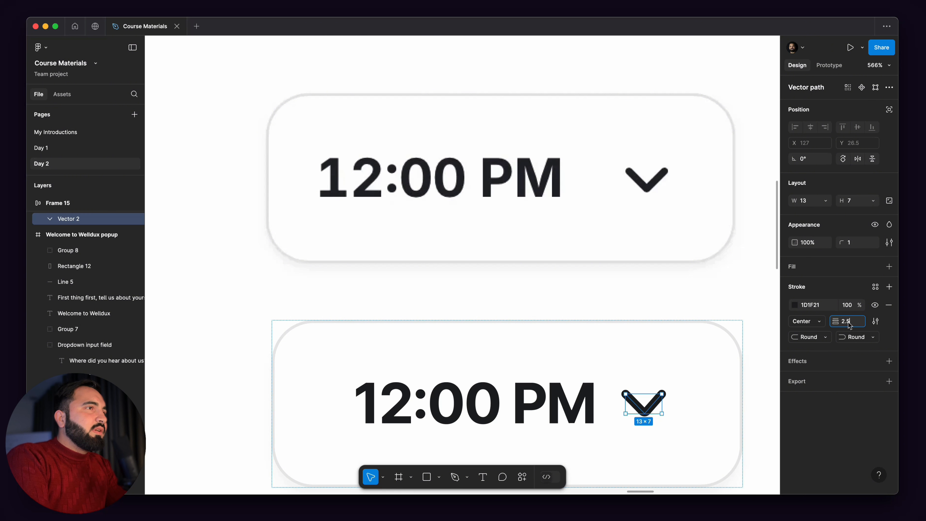
key(Return)
ctrl+scroll(700, 279, down, 5)
click(752, 294)
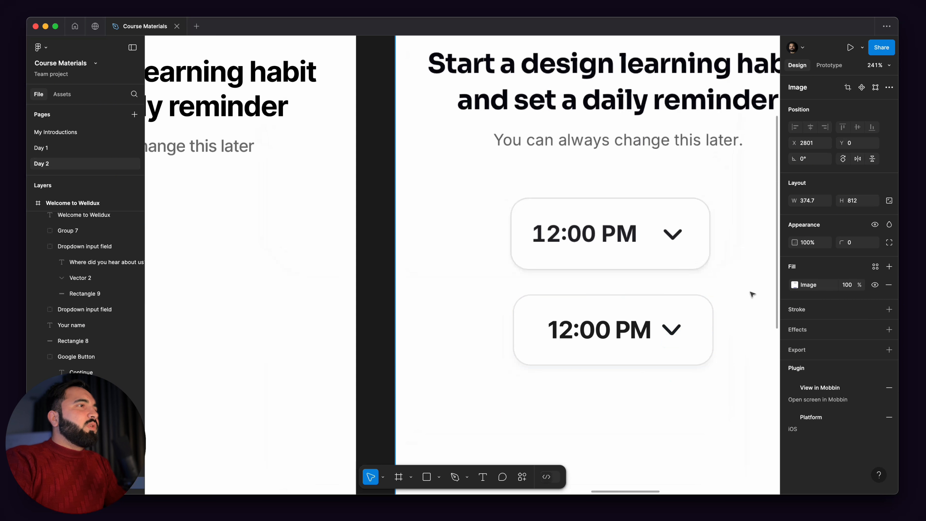
scroll(754, 256, down, 3)
ctrl+scroll(688, 244, up, 8)
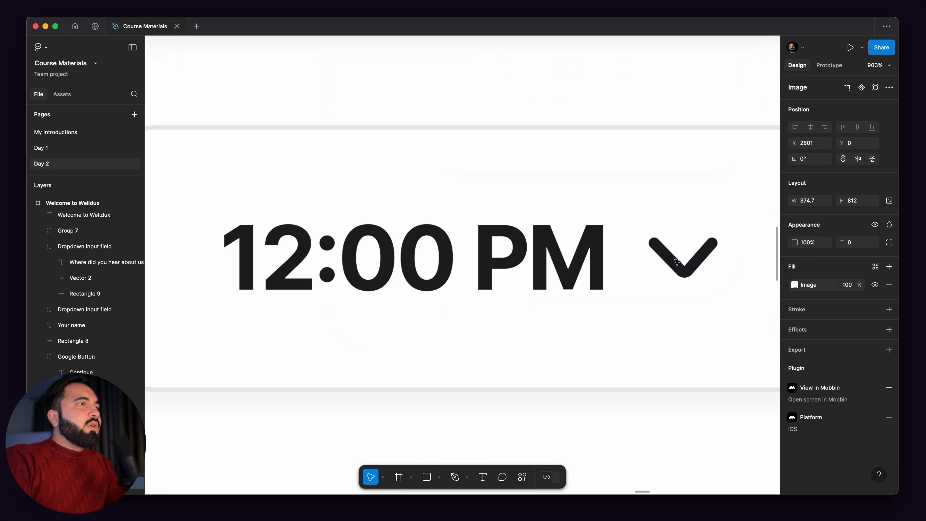
Move the finished 12:00 PM time selector off the reference screenshot and onto the reminder screen, centred below its subtitle.
ctrl+scroll(645, 246, down, 4)
ctrl+scroll(644, 246, down, 6)
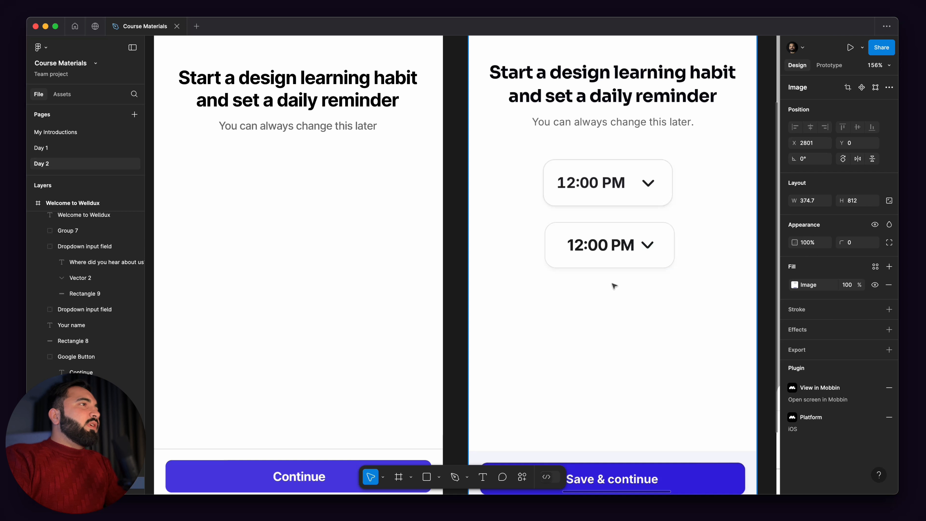
ctrl+scroll(614, 283, up, 3)
click(614, 212)
ctrl+scroll(614, 212, down, 4)
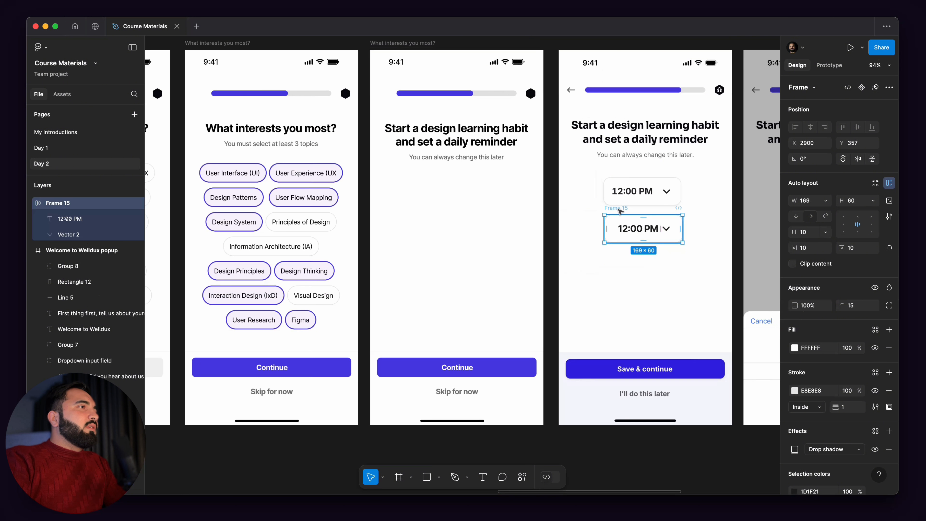
drag(617, 213, 431, 174)
click(521, 269)
Compare the reminder screen's Continue button with the reference's Save & continue button and with the earlier onboarding screens' buttons.
ctrl+scroll(509, 215, down, 3)
ctrl+scroll(511, 218, down, 5)
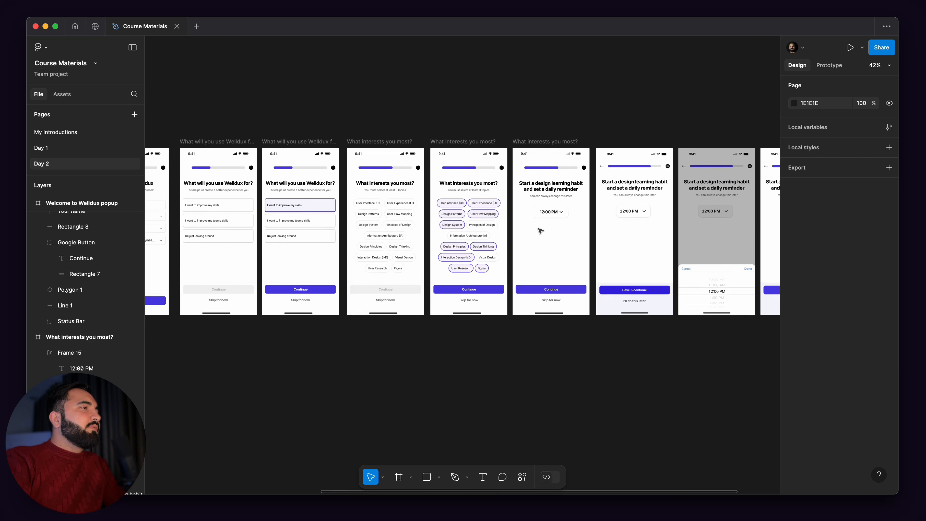
ctrl+scroll(578, 280, up, 3)
ctrl+scroll(578, 280, up, 4)
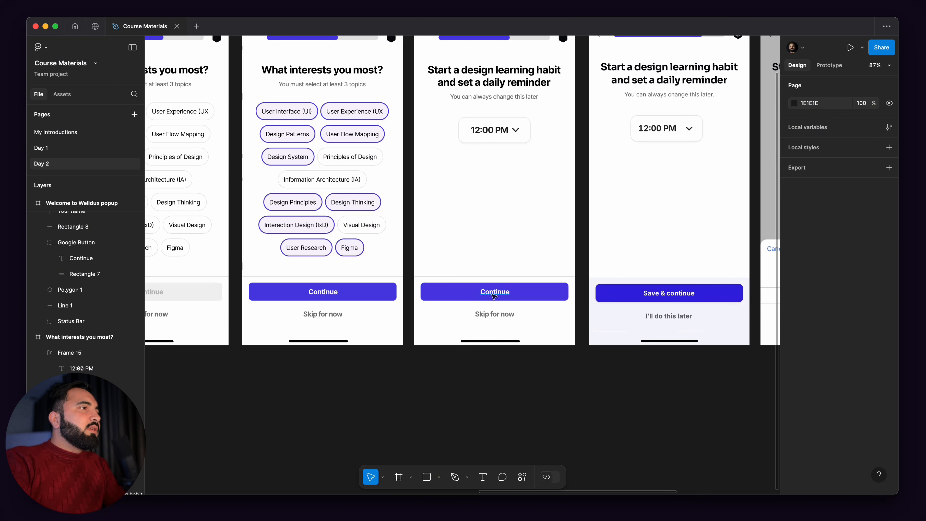
click(489, 292)
ctrl+scroll(598, 292, down, 5)
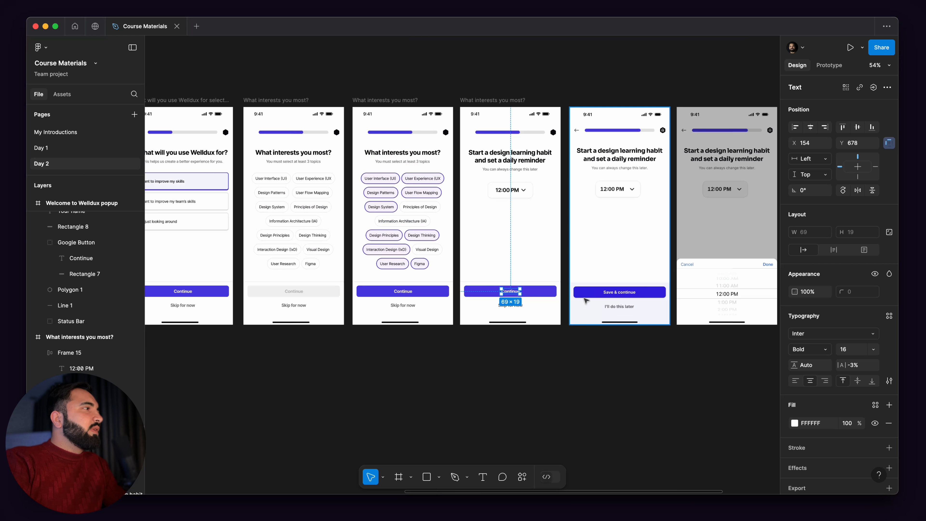
ctrl+scroll(456, 305, up, 3)
ctrl+scroll(511, 298, up, 5)
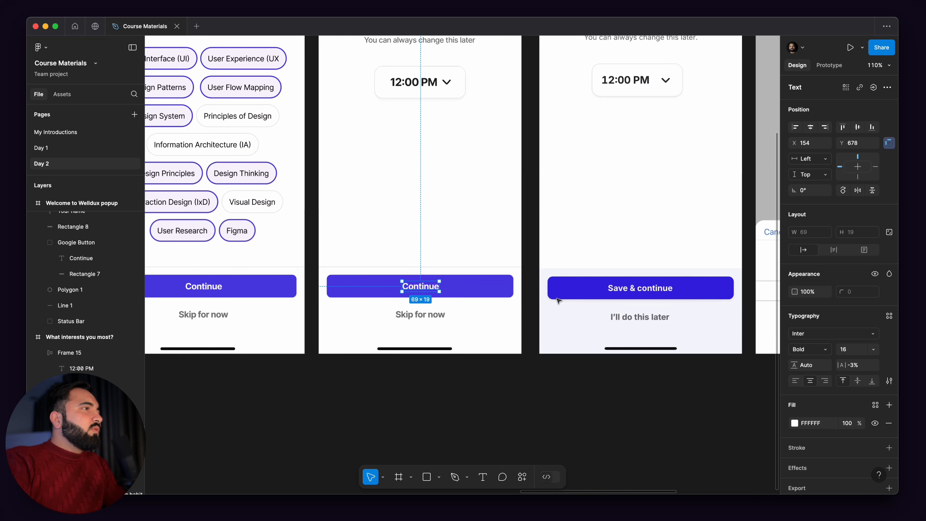
scroll(635, 290, right, 3)
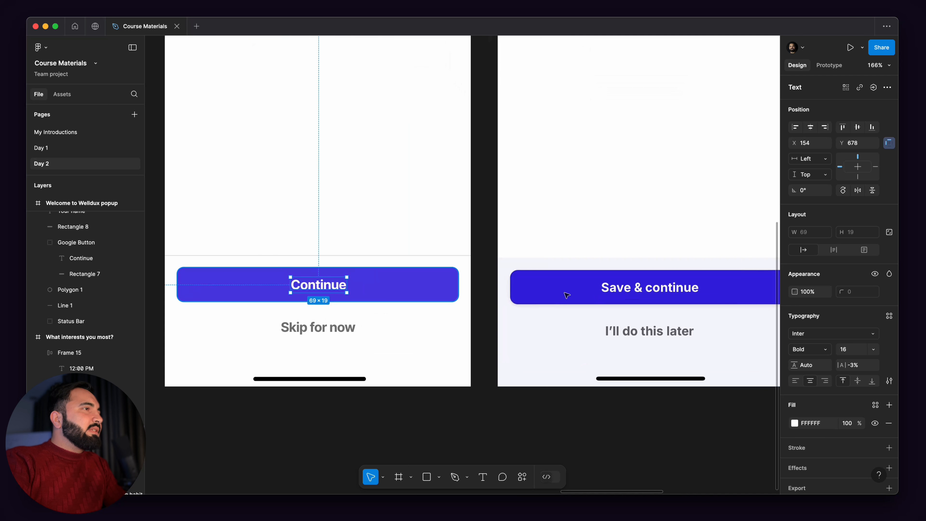
ctrl+scroll(583, 303, down, 4)
ctrl+scroll(562, 309, up, 3)
ctrl+scroll(562, 309, down, 4)
scroll(583, 292, left, 3)
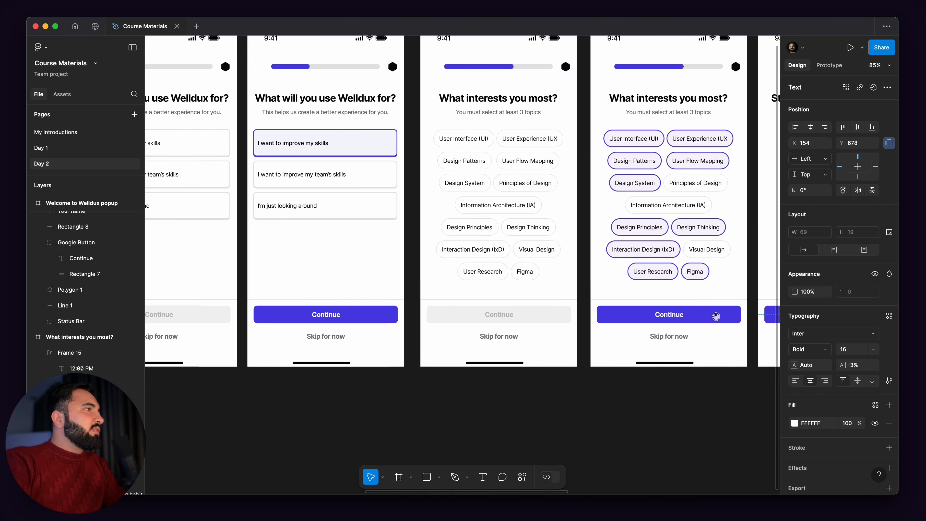
ctrl+scroll(600, 283, down, 4)
ctrl+scroll(600, 283, up, 5)
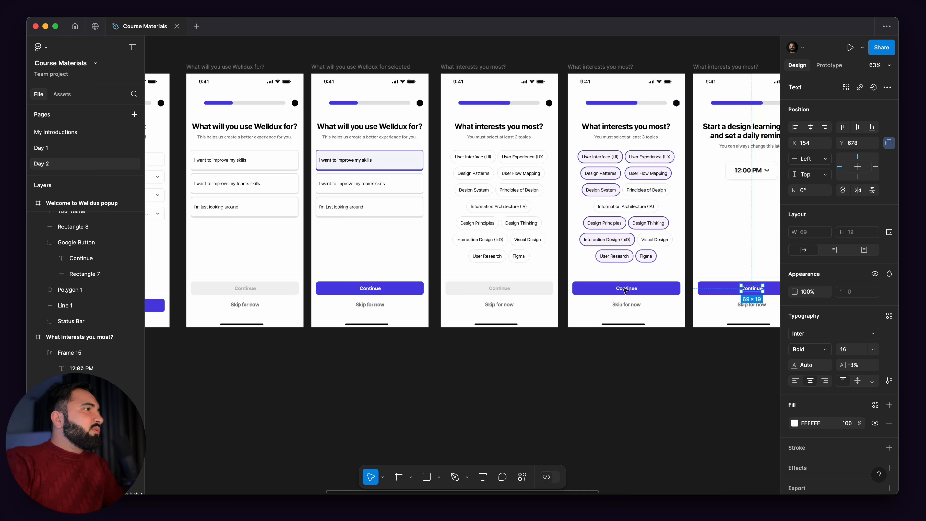
scroll(504, 292, right, 3)
ctrl+scroll(672, 297, up, 3)
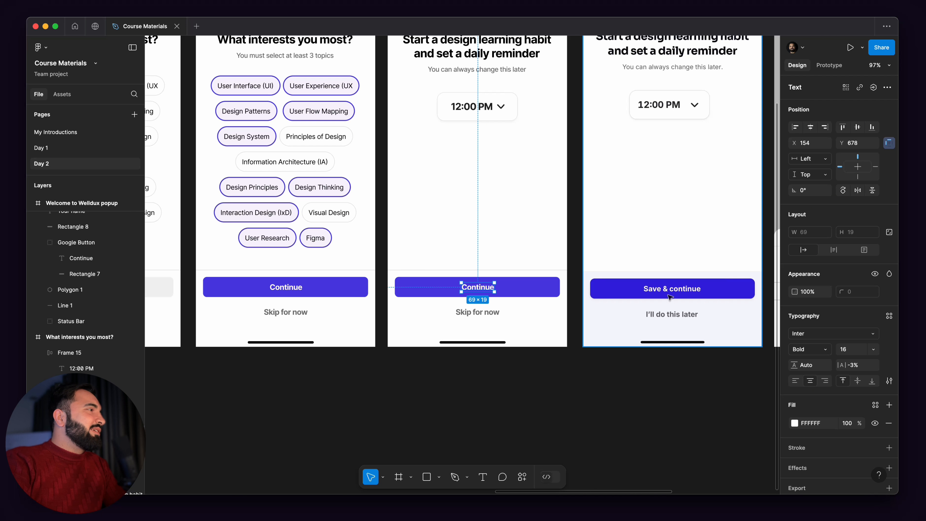
scroll(641, 292, right, 3)
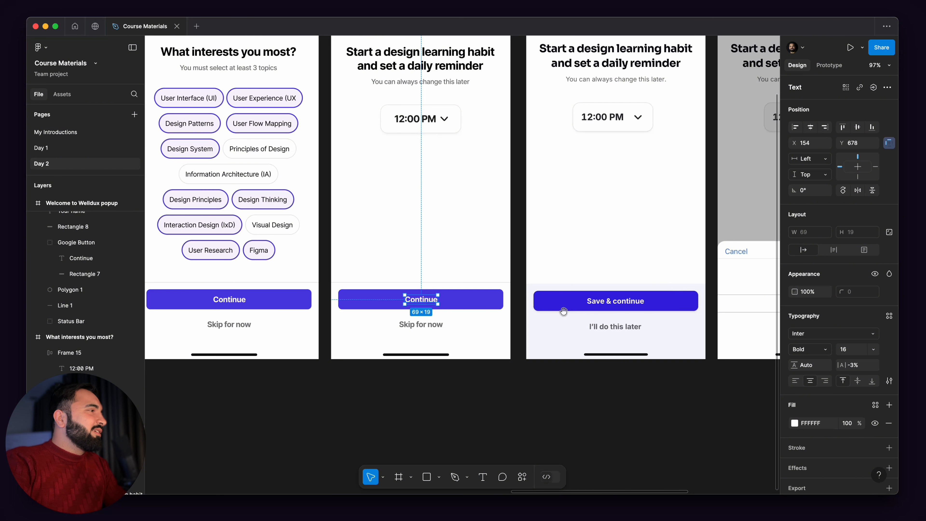
ctrl+scroll(595, 305, up, 1)
ctrl+scroll(573, 306, up, 1)
scroll(557, 313, left, 3)
Fill the reminder screen's Continue button with #3821E8 sampled from the reference button and change its label to "Save & Continue".
click(721, 291)
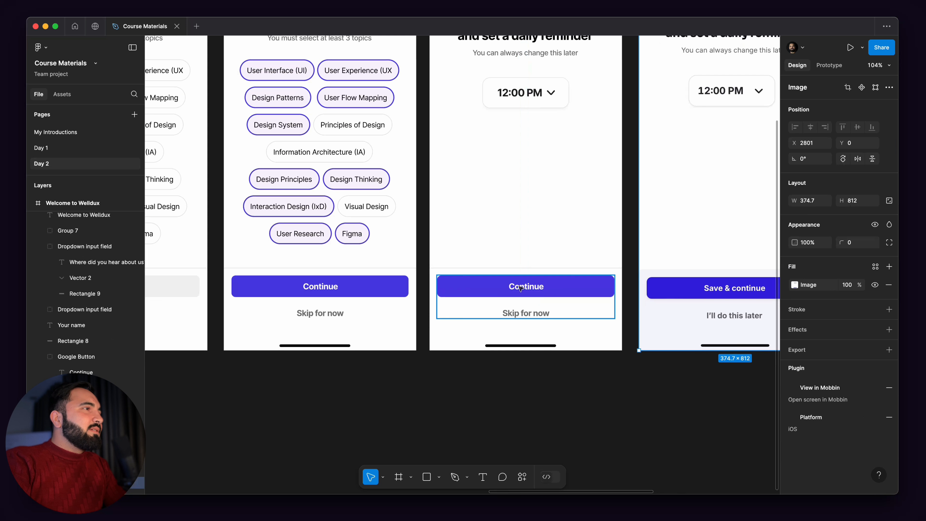
click(611, 286)
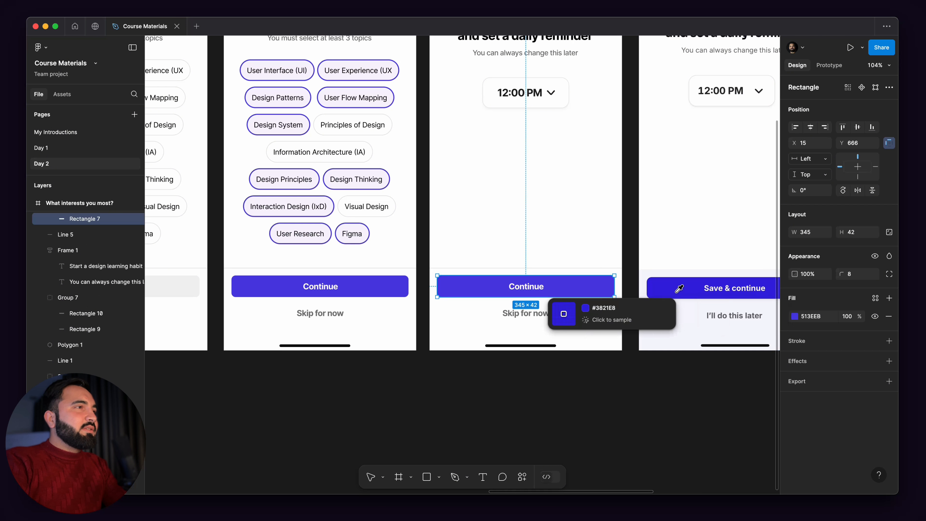
click(536, 289)
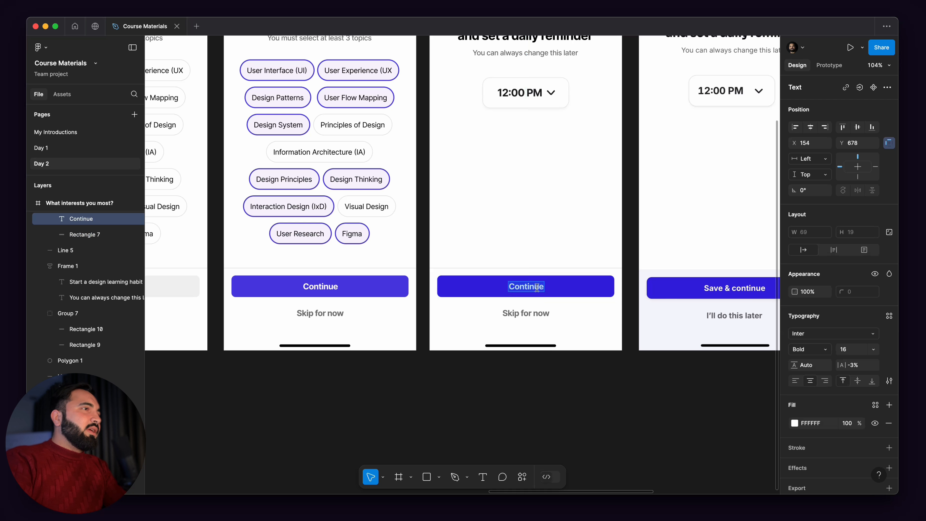
text(SA)
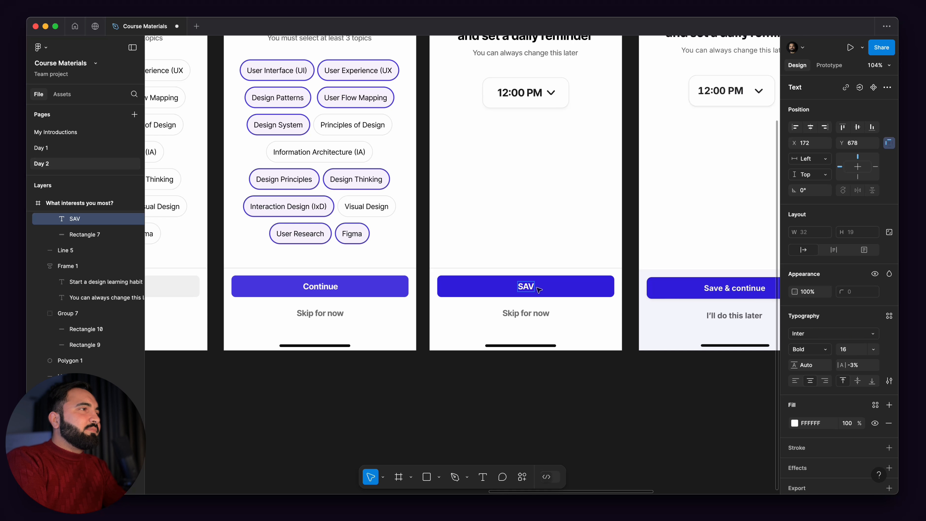
text(ve & Con)
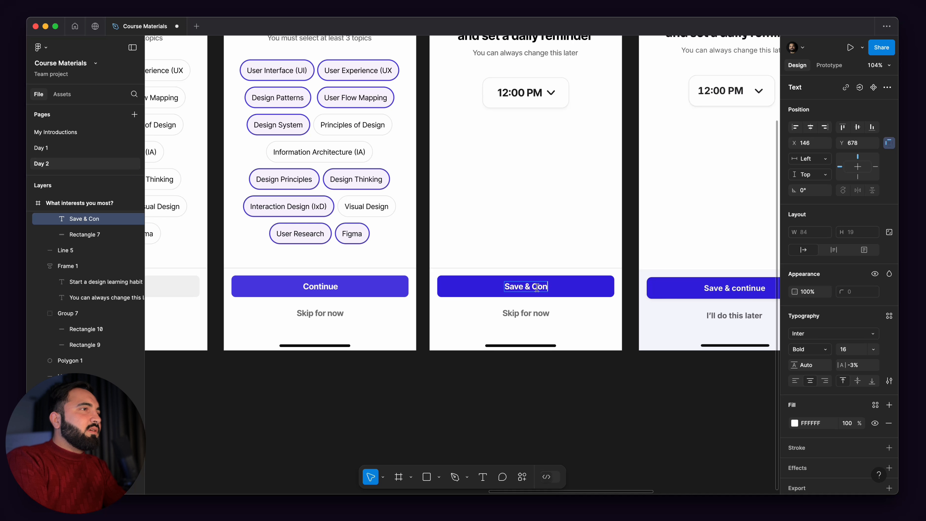
text(tinue)
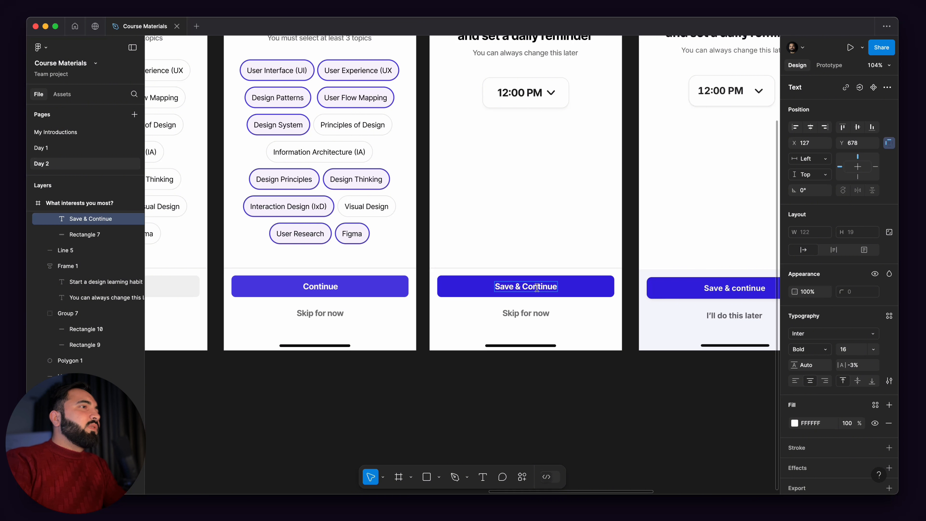
Replace the "Skip for now" text under the reminder screen's button with "I'll do this later".
double_click(534, 313)
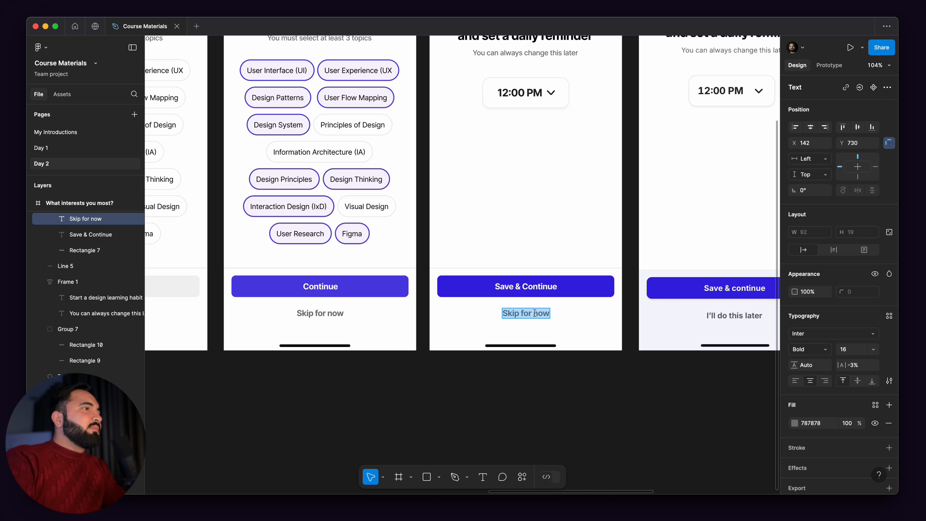
text(I'll do this later)
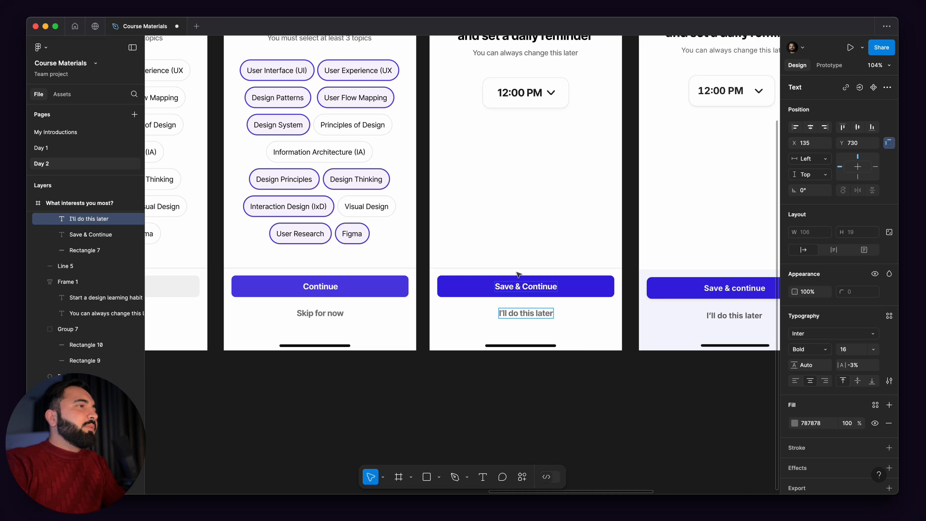
scroll(519, 274, down, 5)
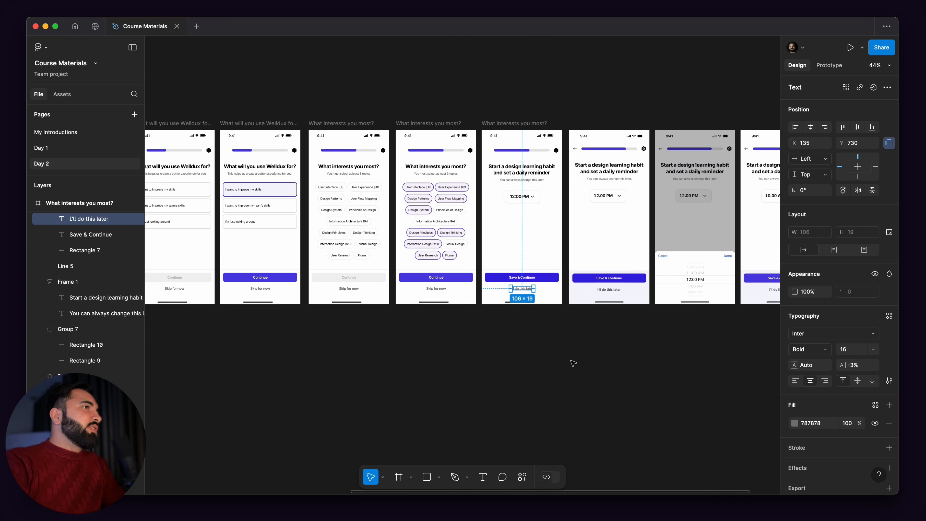
click(573, 362)
Examine the time picker sheet in the reference screenshot and the existing role picker sheet on the Welcome to Welldux popup screen.
drag(631, 308, 521, 315)
scroll(522, 314, up, 3)
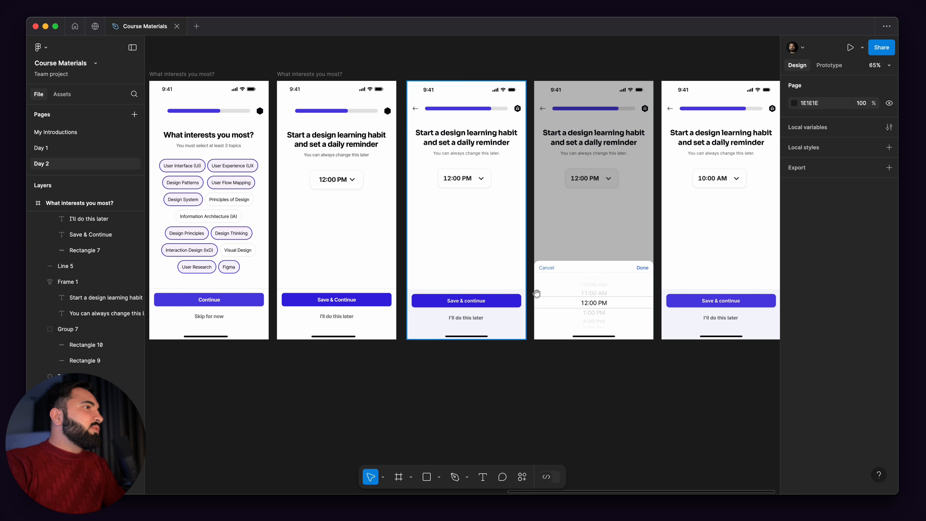
mouse_move(573, 301)
mouse_down()
mouse_move(569, 295)
mouse_move(583, 291)
mouse_up()
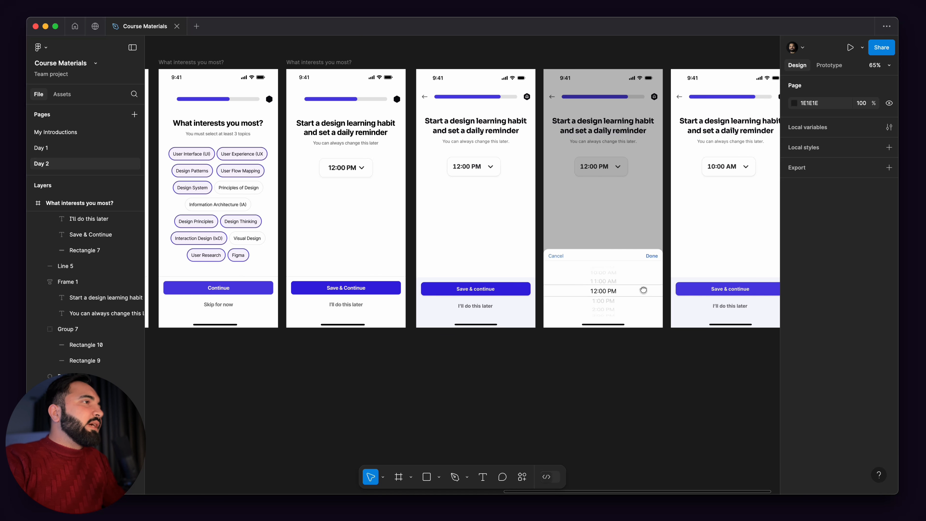
scroll(643, 290, up, 5)
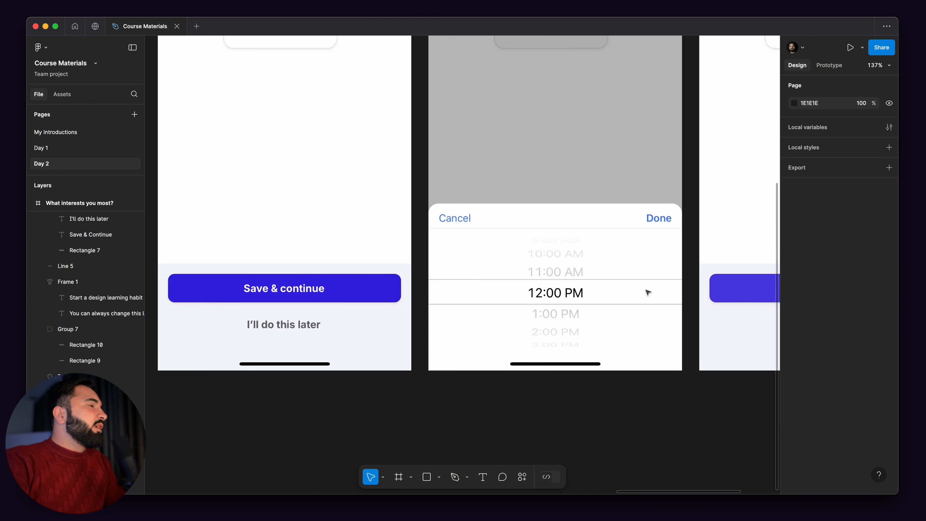
scroll(647, 292, down, 8)
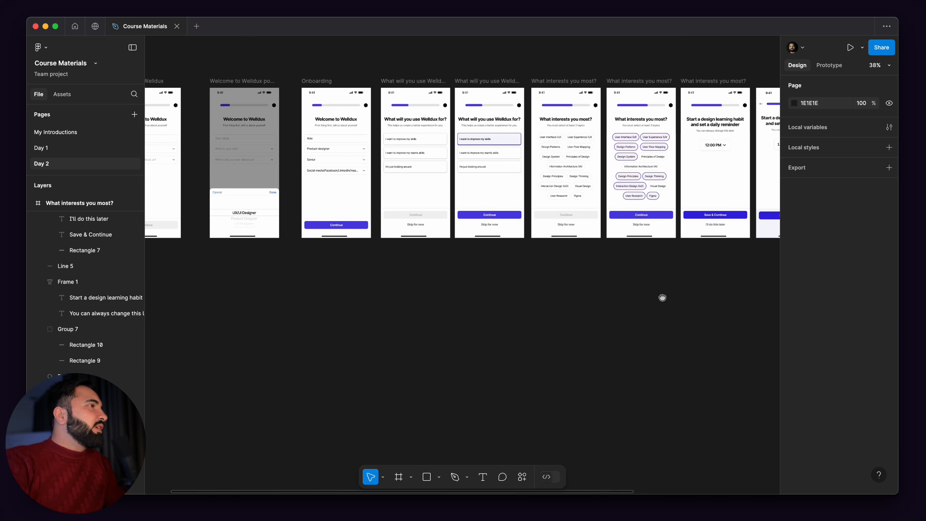
scroll(726, 310, left, 5)
scroll(502, 258, up, 5)
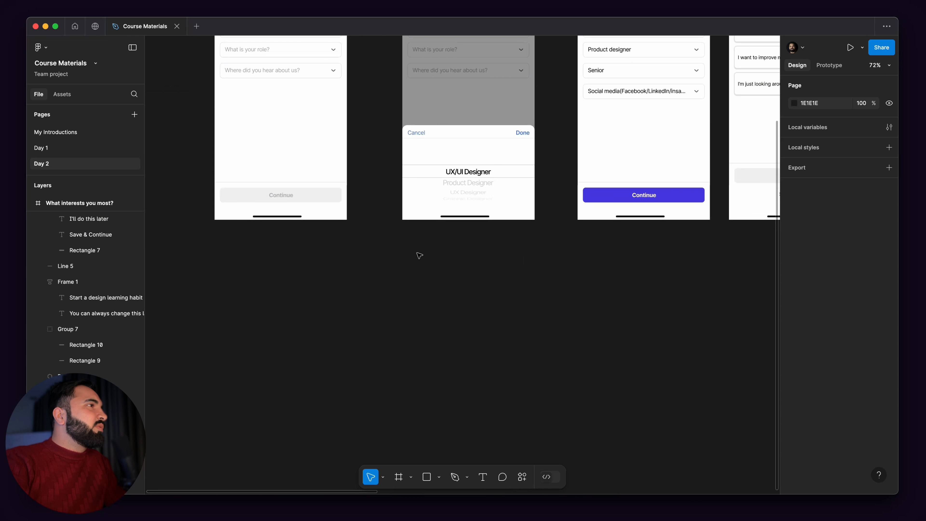
Try to duplicate the role picker sheet from the Welcome to Welldux popup screen to below the reference screenshots.
drag(420, 256, 488, 113)
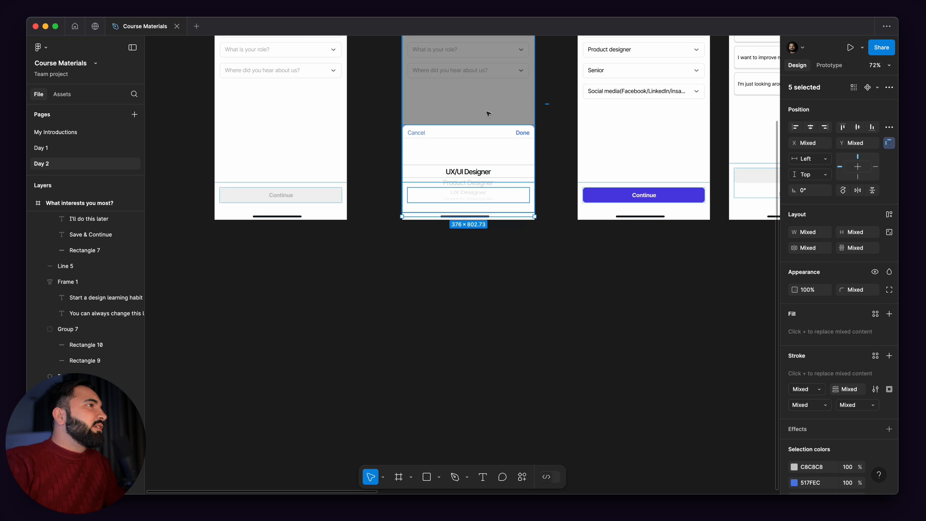
click(459, 159)
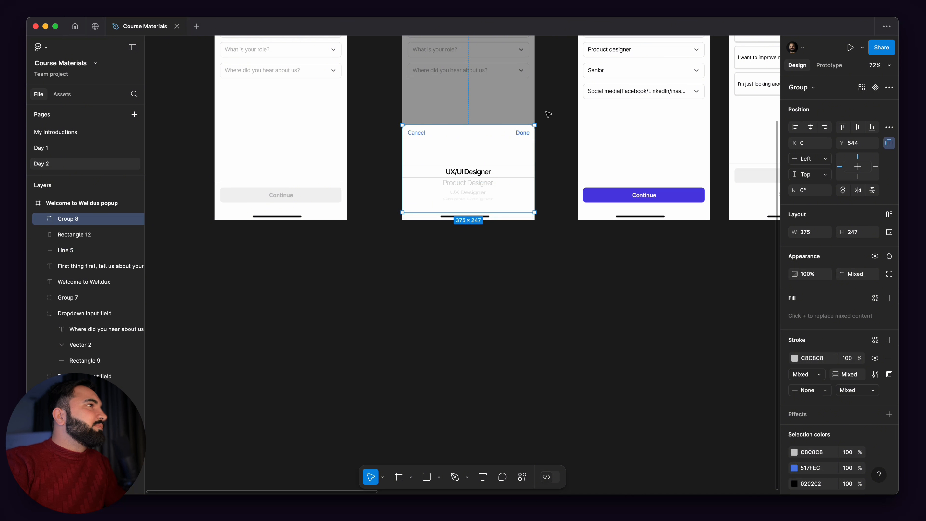
drag(550, 120, 405, 252)
drag(389, 104, 452, 115)
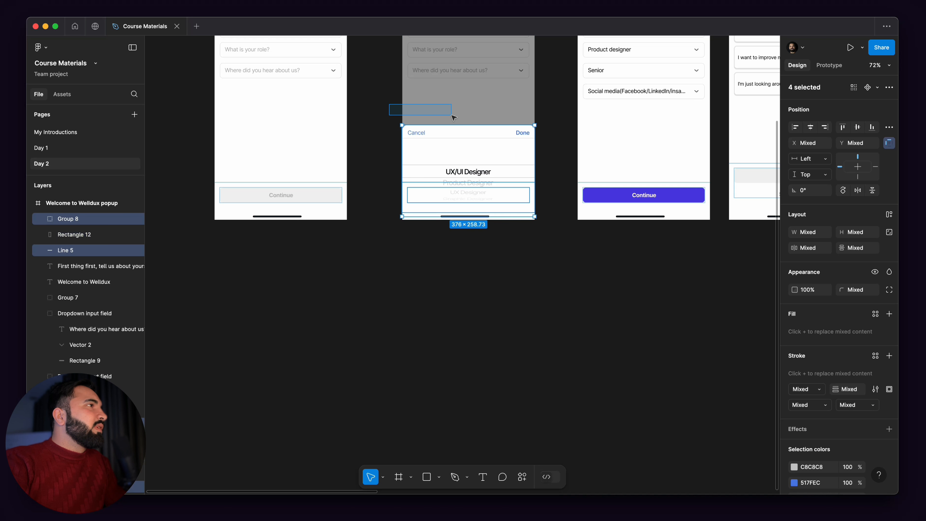
scroll(452, 116, down, 10)
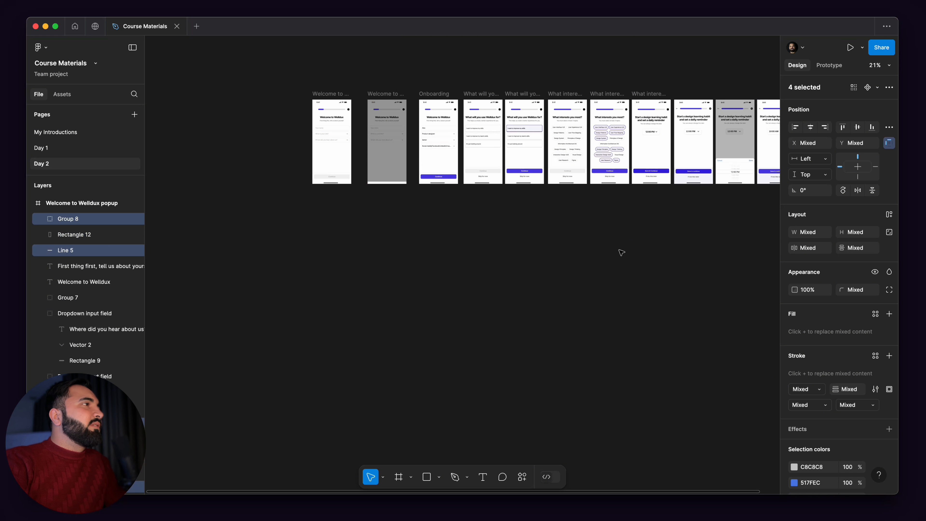
drag(622, 253, 647, 226)
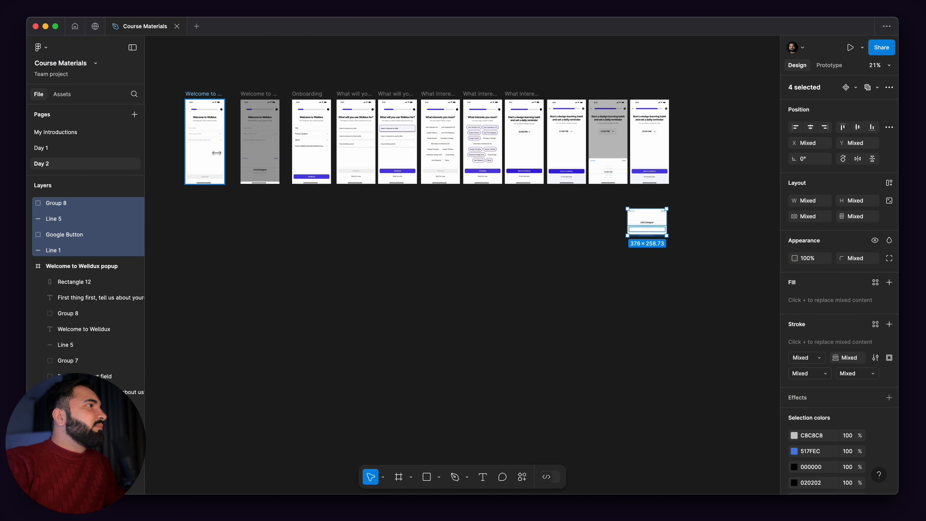
key(super+z)
Duplicate the role picker sheet with its bottom elements from the popup screen and place the copy beneath the reference time picker screenshot.
scroll(245, 158, up, 6)
drag(267, 169, 577, 312)
scroll(559, 306, down, 5)
drag(507, 302, 389, 263)
drag(460, 281, 706, 255)
scroll(703, 250, up, 10)
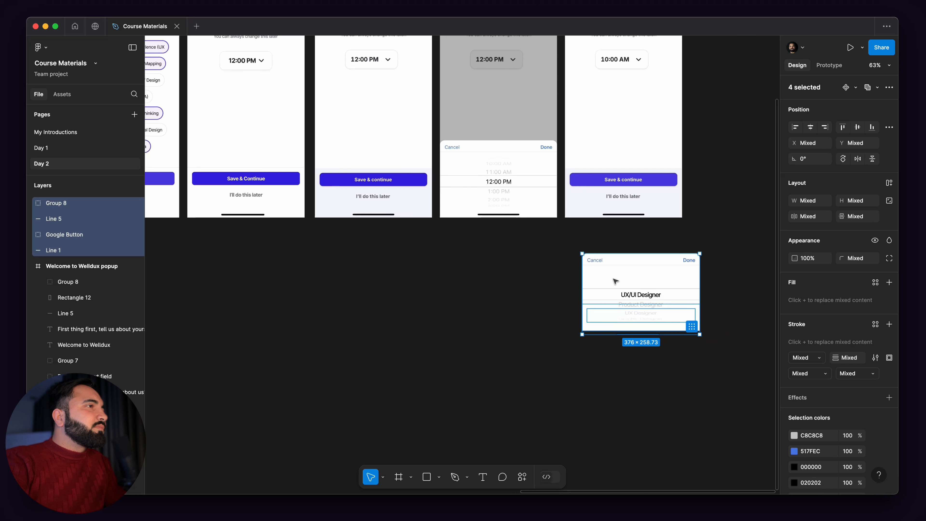
drag(658, 326, 632, 378)
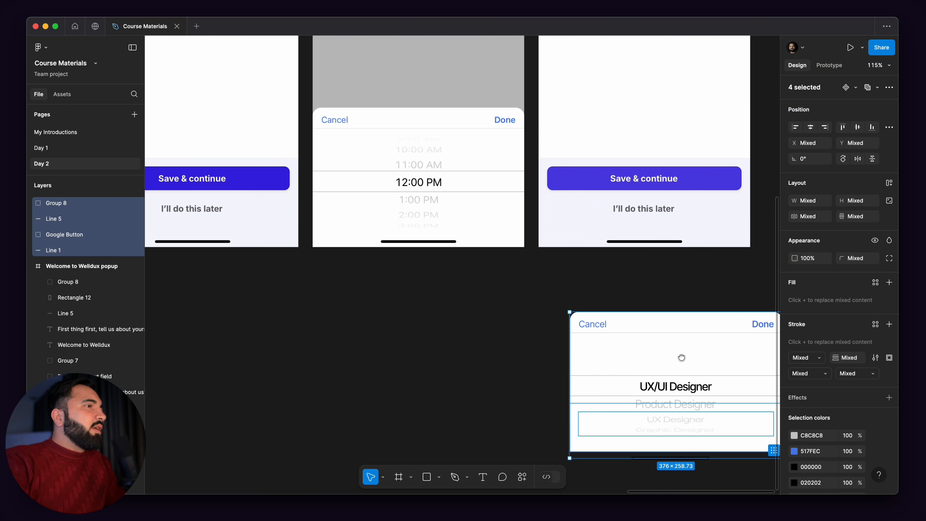
drag(697, 358, 480, 315)
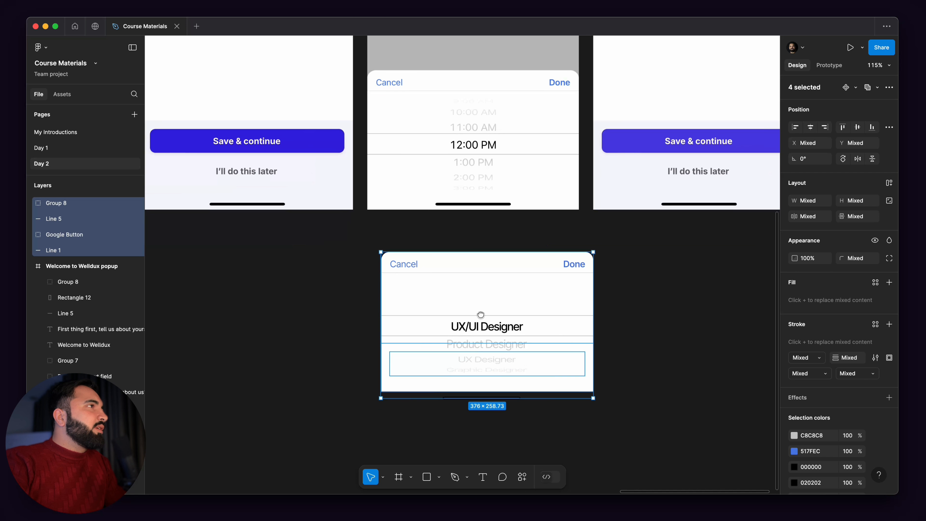
Delete the Product Designer, UX Designer and Graphic Designer texts from the copied picker sheet.
click(499, 351)
click(506, 345)
shift+click(499, 359)
shift+click(501, 369)
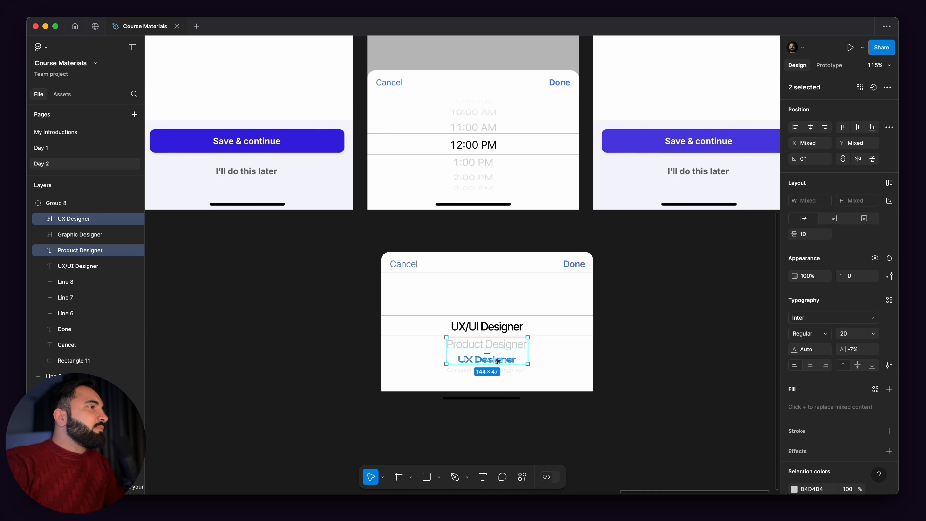
scroll(497, 365, up, 5)
key(Delete)
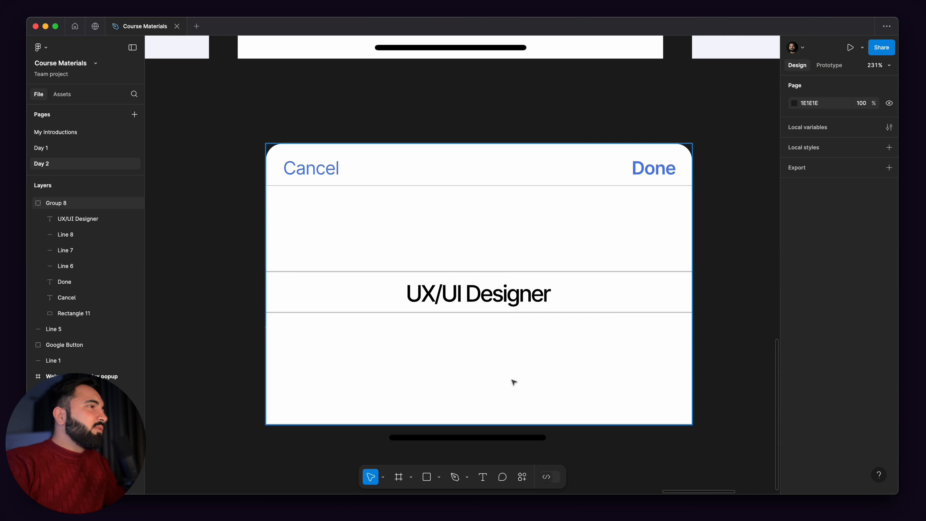
Replace the UX/UI Designer text in the copied sheet with "12:00 PM" and centre it between the divider lines.
scroll(506, 345, down, 5)
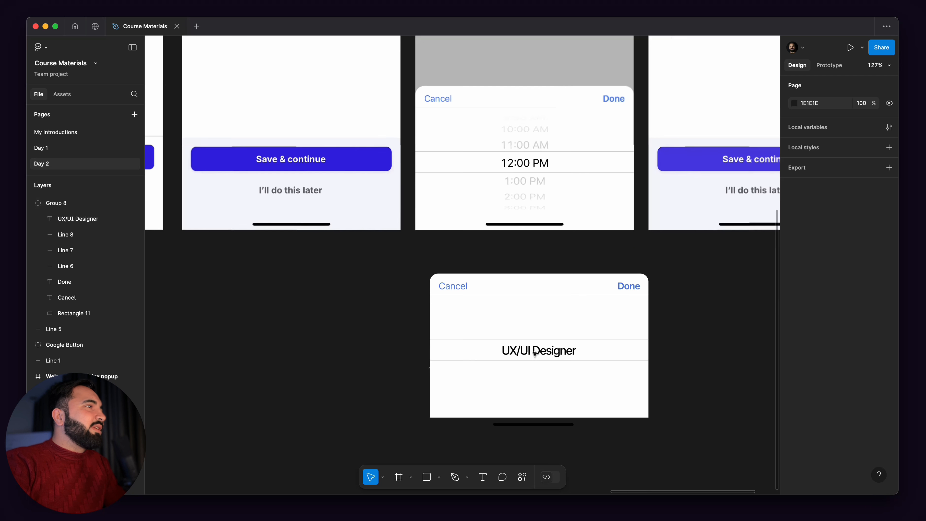
scroll(534, 353, down, 2)
double_click(544, 352)
double_click(545, 352)
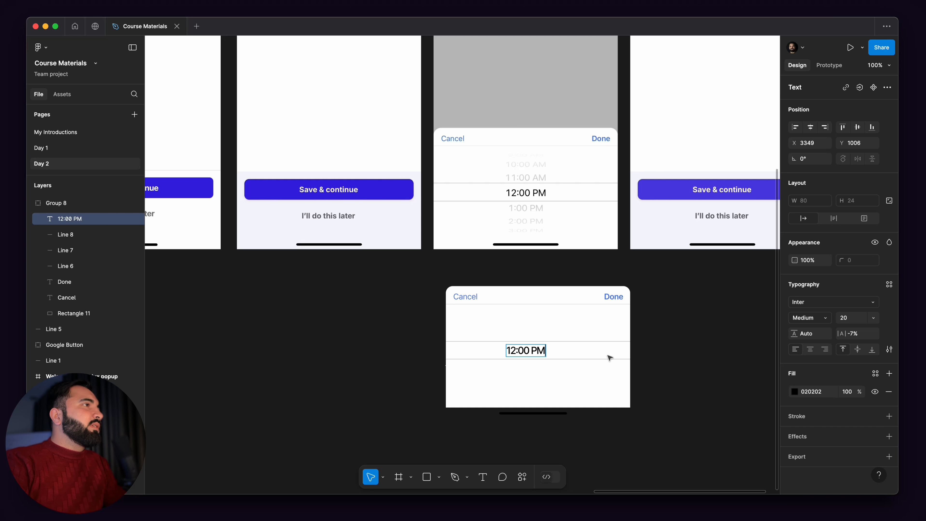
key(Escape)
scroll(532, 380, up, 4)
drag(527, 323, 550, 326)
scroll(626, 310, down, 6)
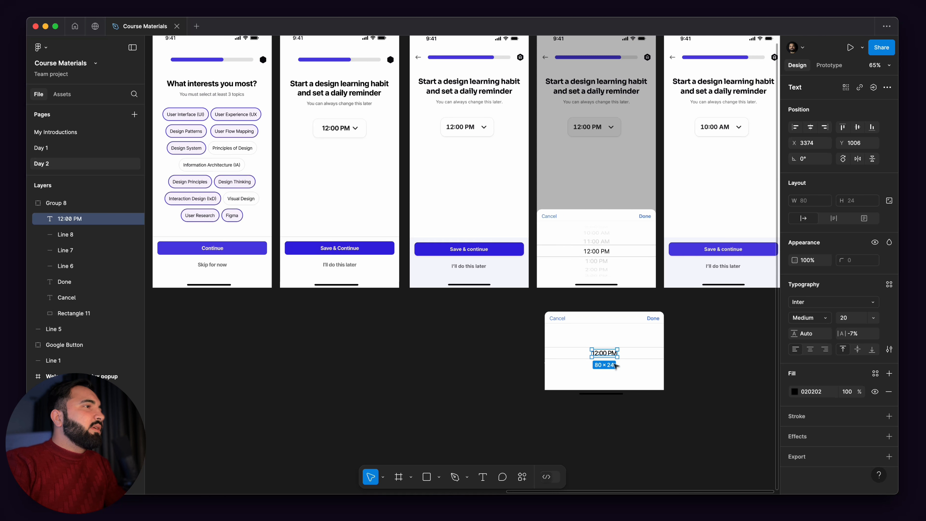
Duplicate the 12:00 PM text twice above and twice below the divider lines to form five time rows.
scroll(615, 366, up, 5)
scroll(570, 366, up, 2)
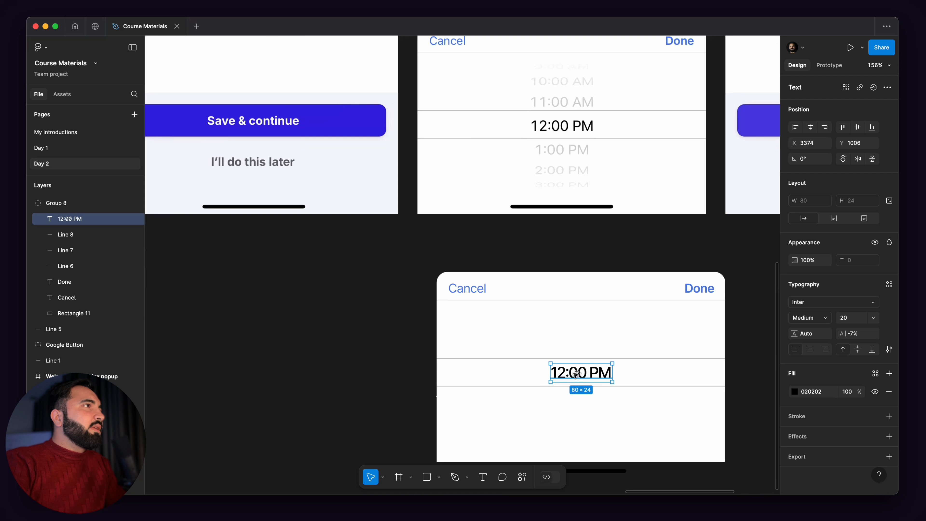
drag(578, 373, 589, 321)
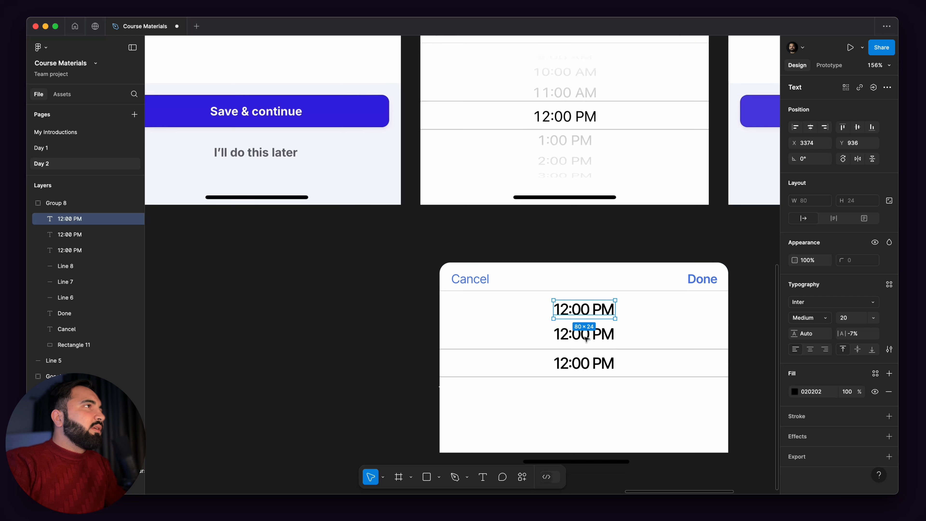
scroll(589, 323, down, 2)
drag(596, 328, 605, 387)
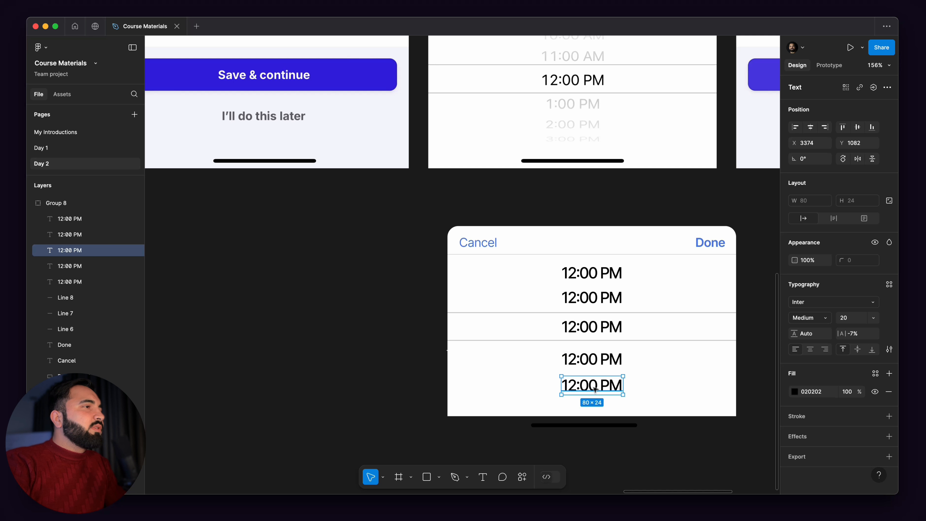
Combine all five 12:00 PM rows into a vertical auto layout frame and nudge it up to align with the divider lines.
shift+click(599, 361)
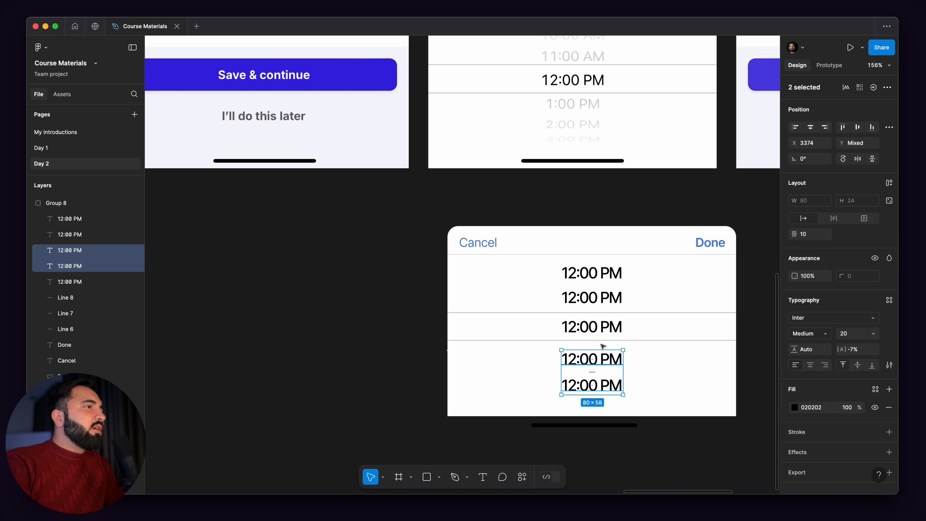
shift+click(595, 327)
shift+click(594, 298)
shift+click(596, 273)
key(shift+a)
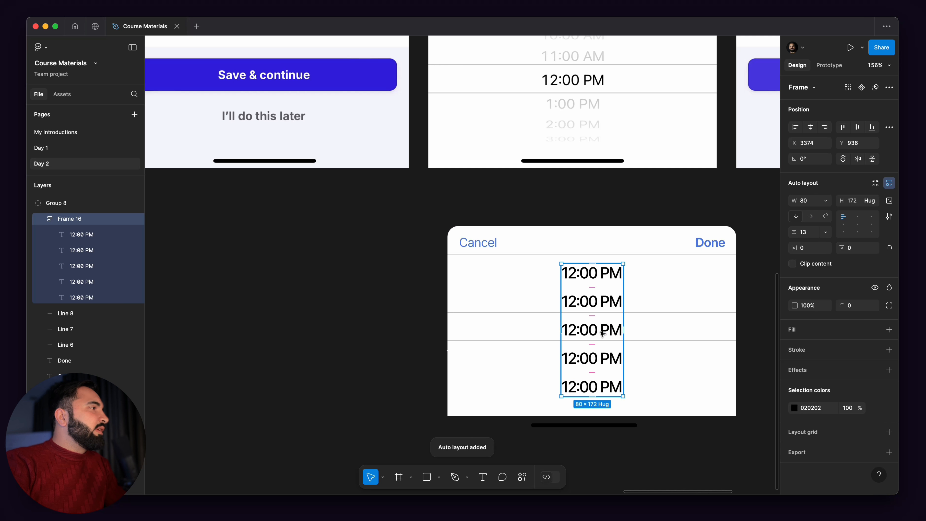
scroll(602, 332, up, 5)
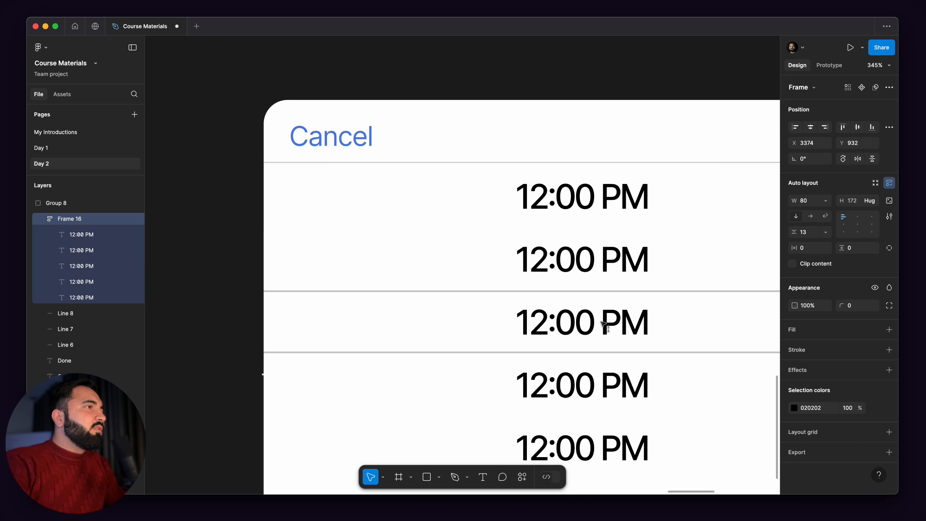
scroll(635, 288, down, 5)
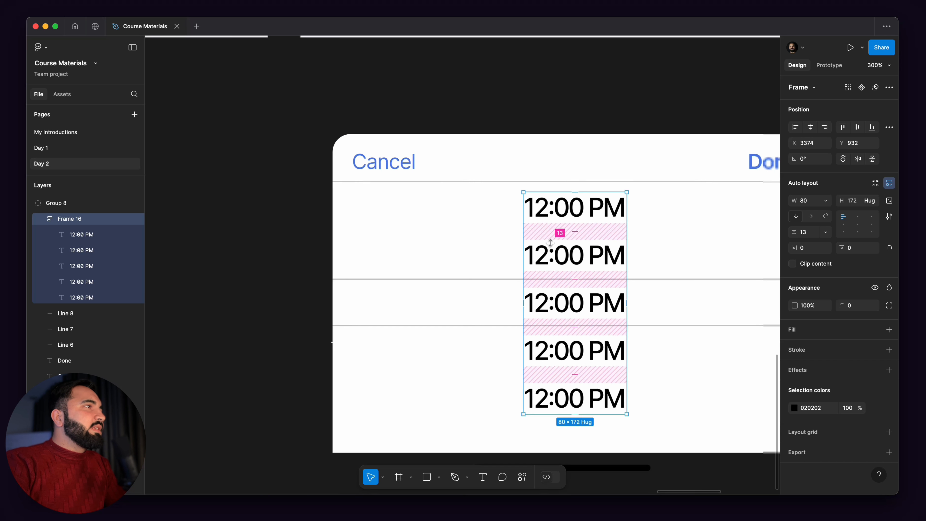
scroll(638, 290, down, 5)
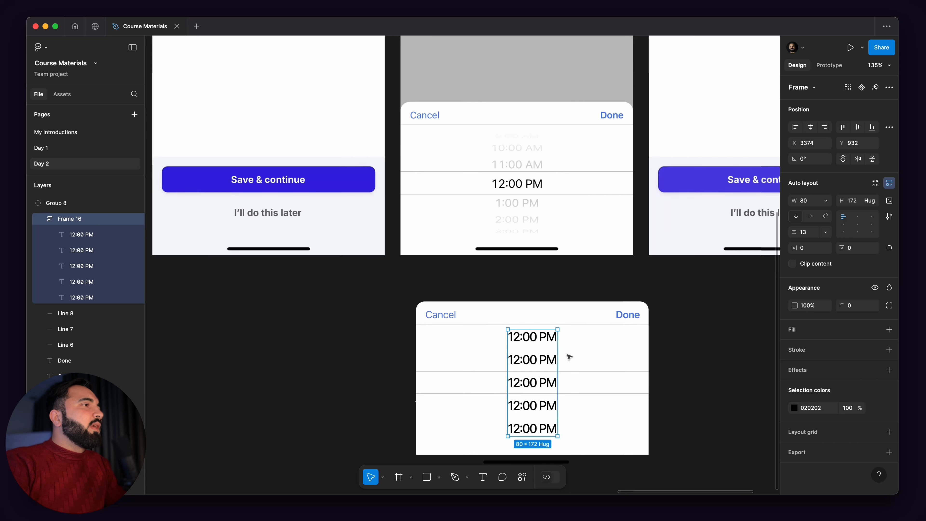
Move the black home indicator line lower and extend the white sheet background to a height of 261.
scroll(548, 409, left, 2)
scroll(547, 408, down, 1)
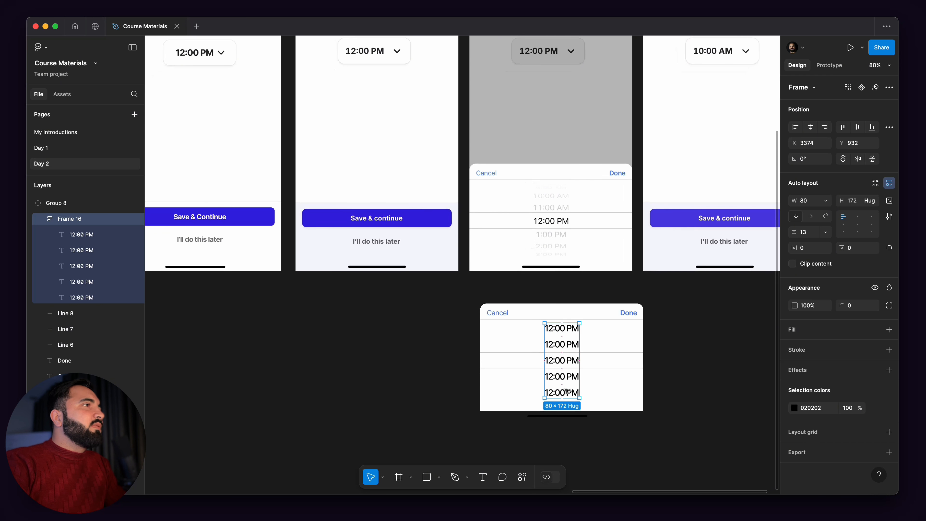
drag(576, 434, 605, 366)
click(646, 340)
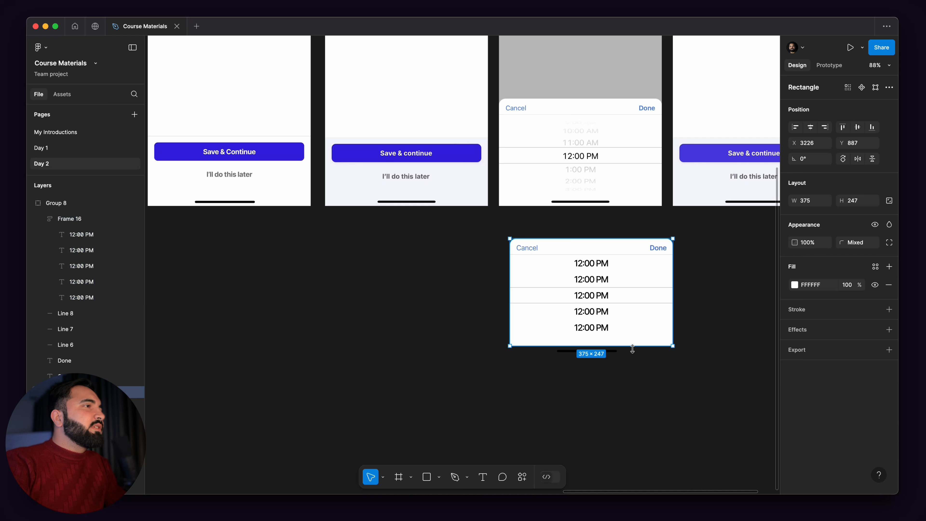
click(613, 351)
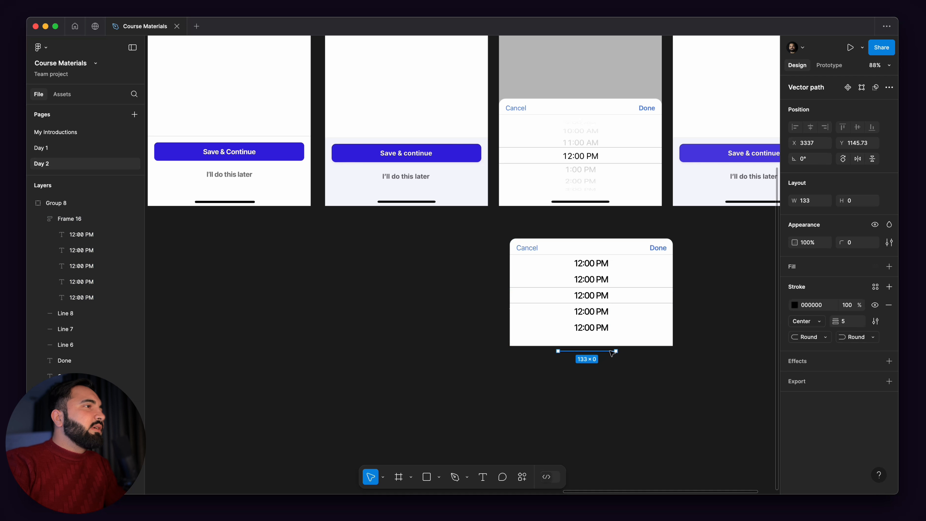
click(628, 344)
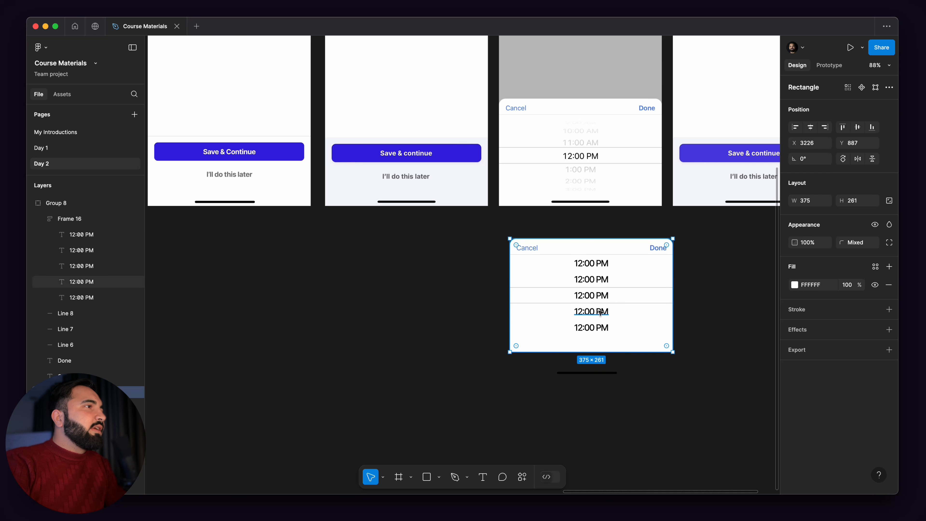
Shift the time list together with the two middle divider lines down to the vertical middle of the sheet.
scroll(600, 311, up, 5)
click(637, 285)
shift+click(645, 274)
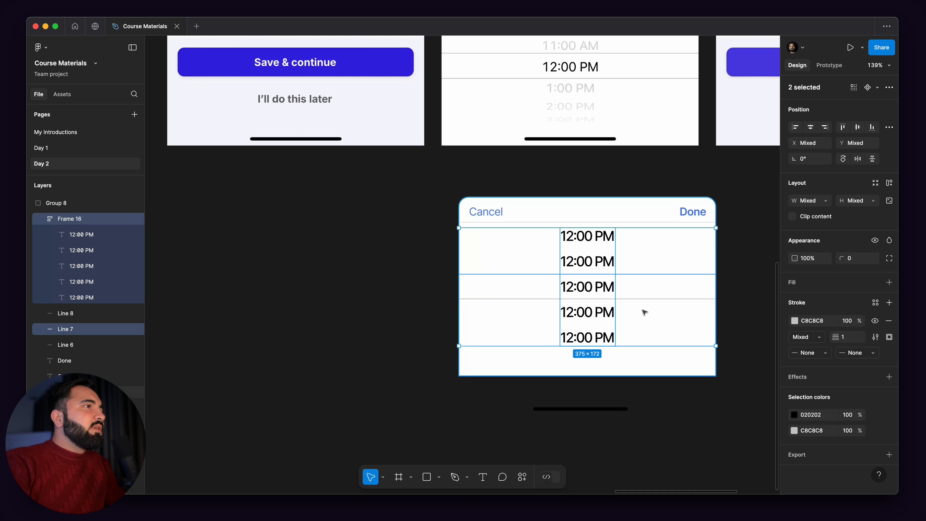
shift+click(645, 299)
drag(591, 281, 591, 287)
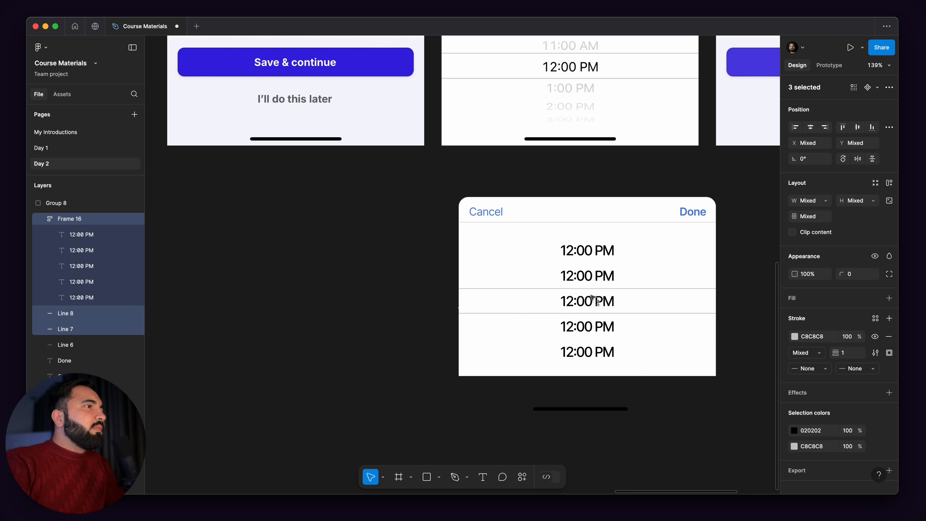
Extend the auto layout list to seven 12:00 PM rows and move it up so the fourth row sits between the dividers.
double_click(595, 249)
drag(595, 249, 595, 242)
drag(594, 351, 594, 365)
click(774, 379)
click(595, 302)
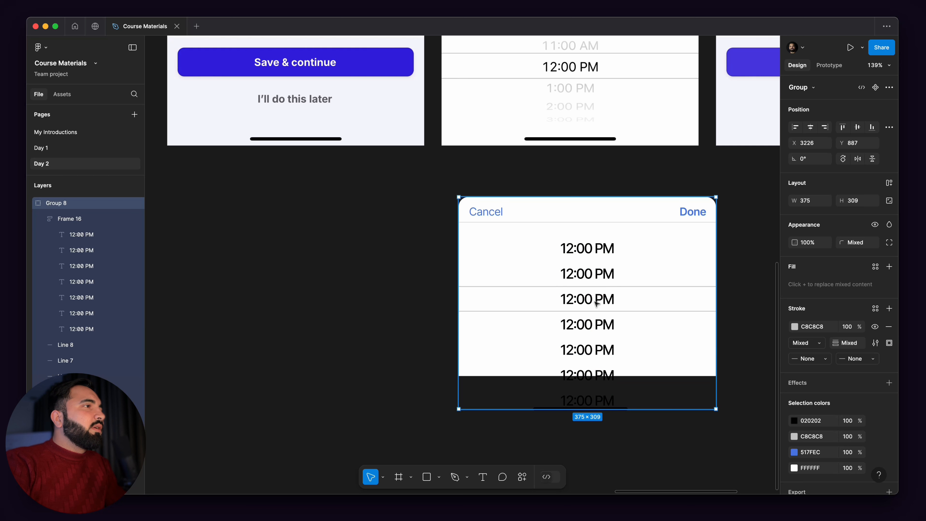
double_click(596, 301)
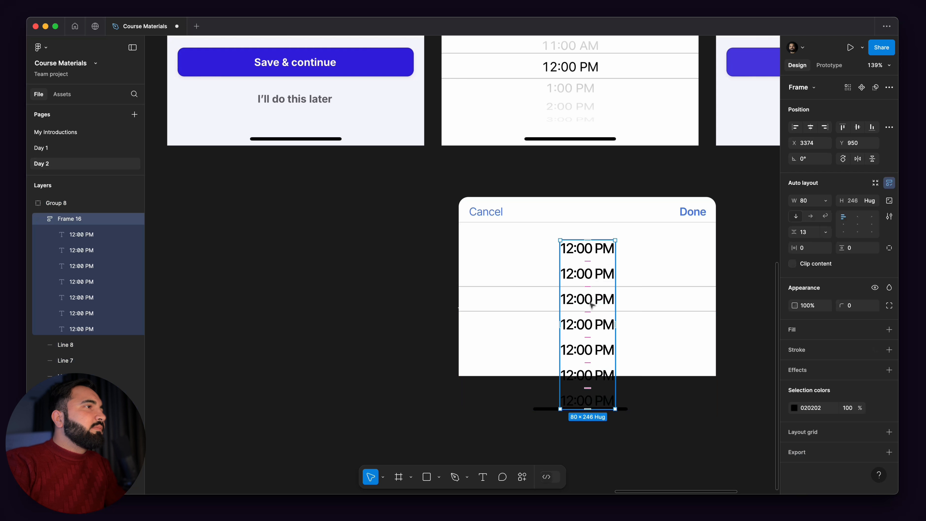
mouse_move(589, 311)
drag(589, 310, 603, 278)
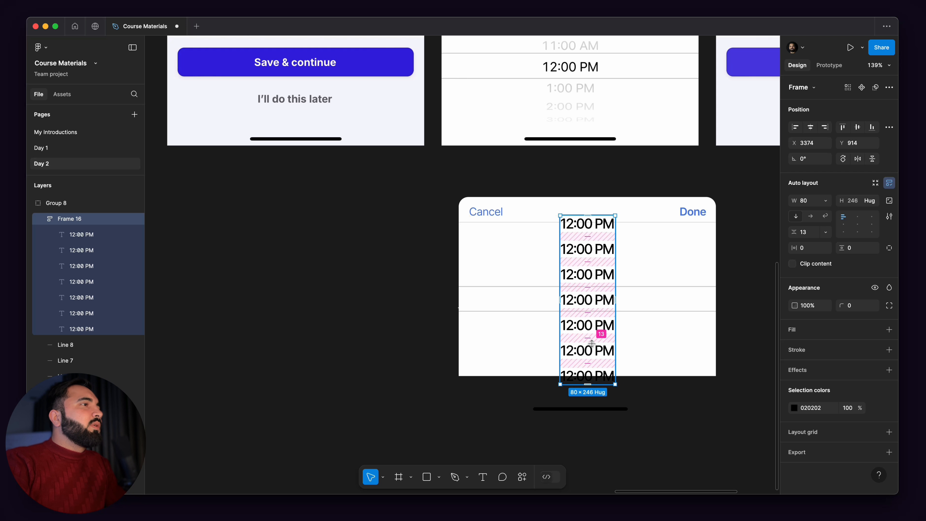
Set the vertical gap of the time list to 8 and move the list down to re-centre its fourth row between the dividers.
scroll(579, 226, up, 5)
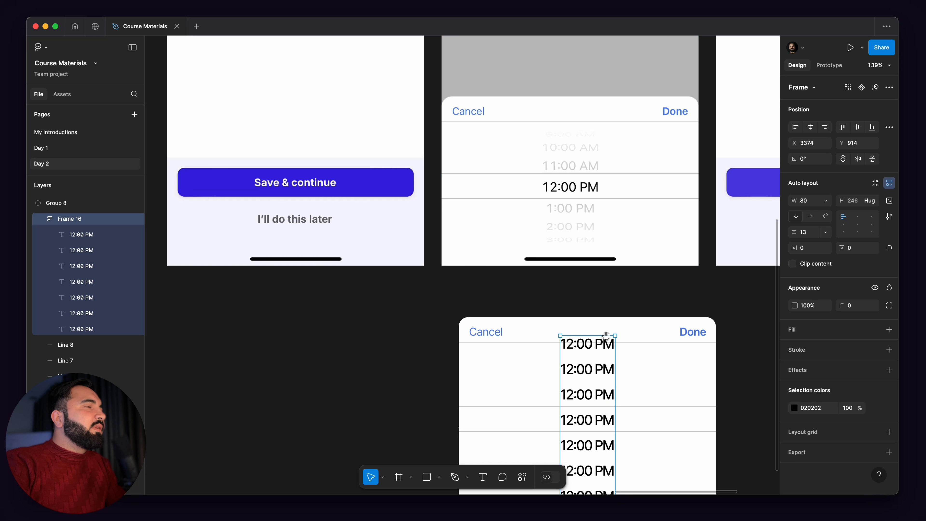
scroll(586, 450, up, 5)
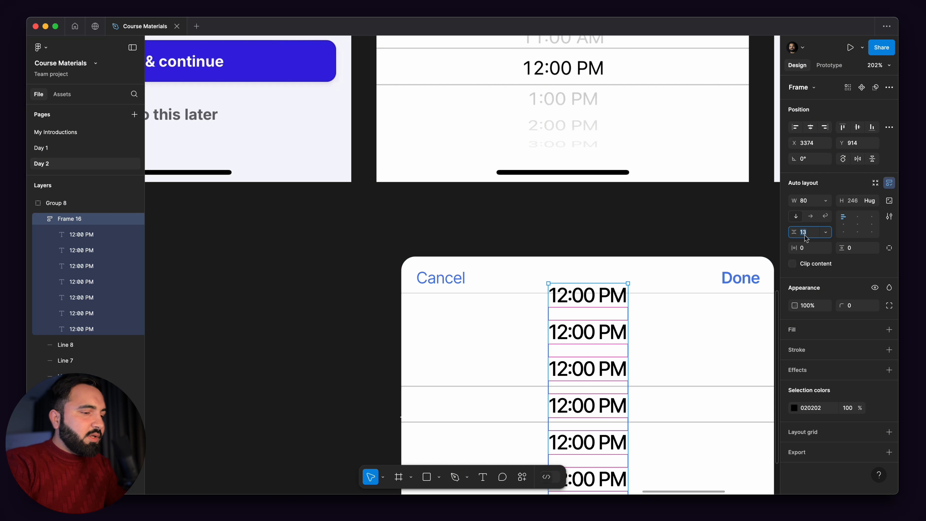
key(Return)
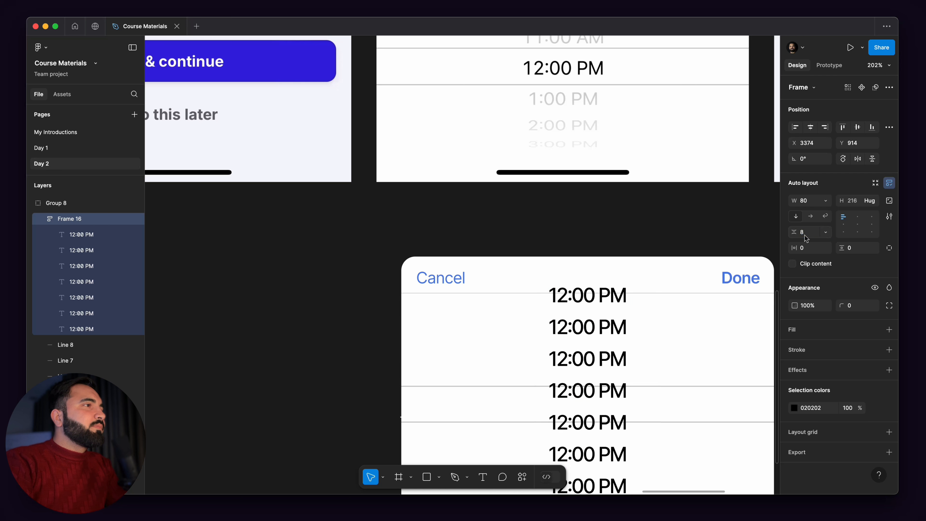
drag(628, 370, 624, 379)
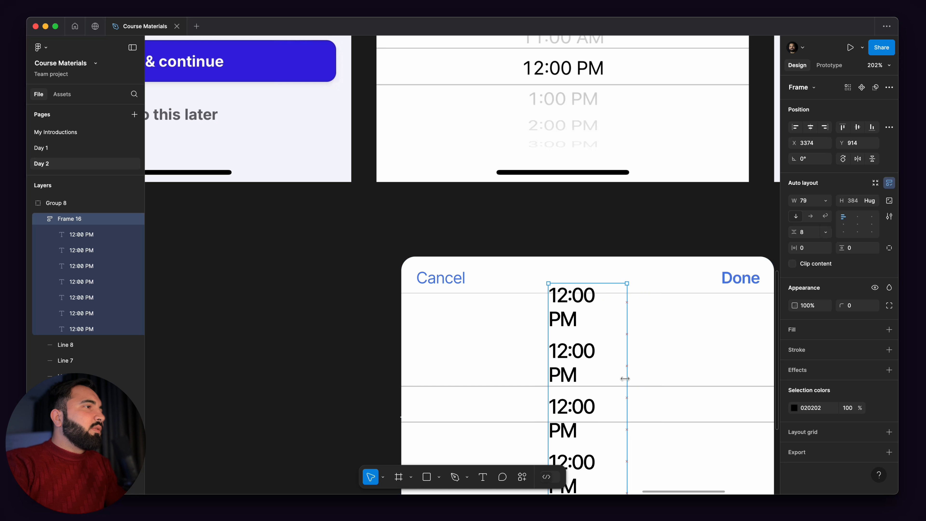
key(super+z)
drag(600, 343, 603, 356)
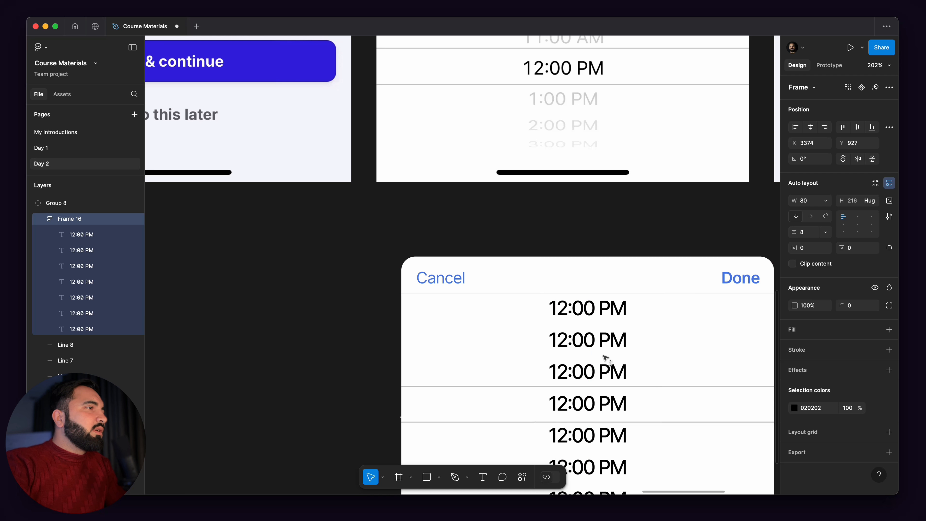
Ungroup the auto layout frame into seven separate time texts and compare them with the reference time picker.
click(664, 338)
scroll(667, 343, up, 2)
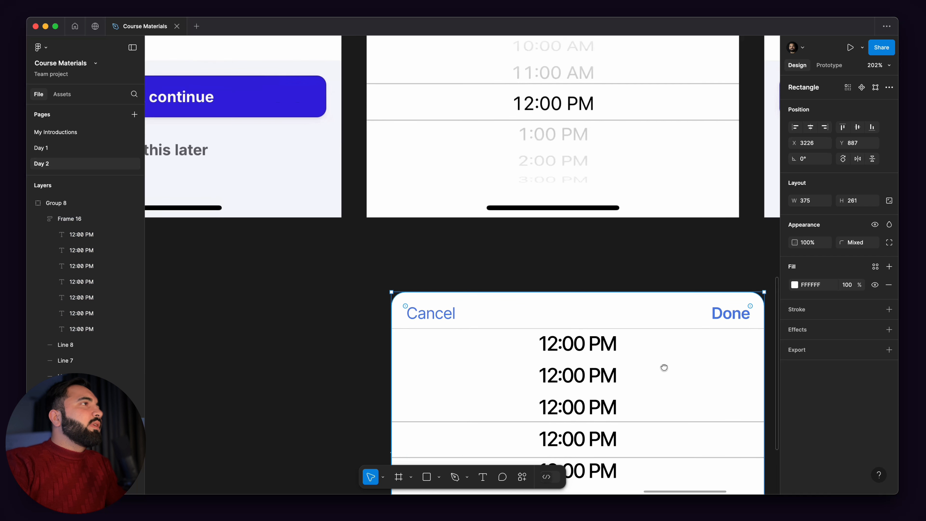
scroll(610, 313, down, 3)
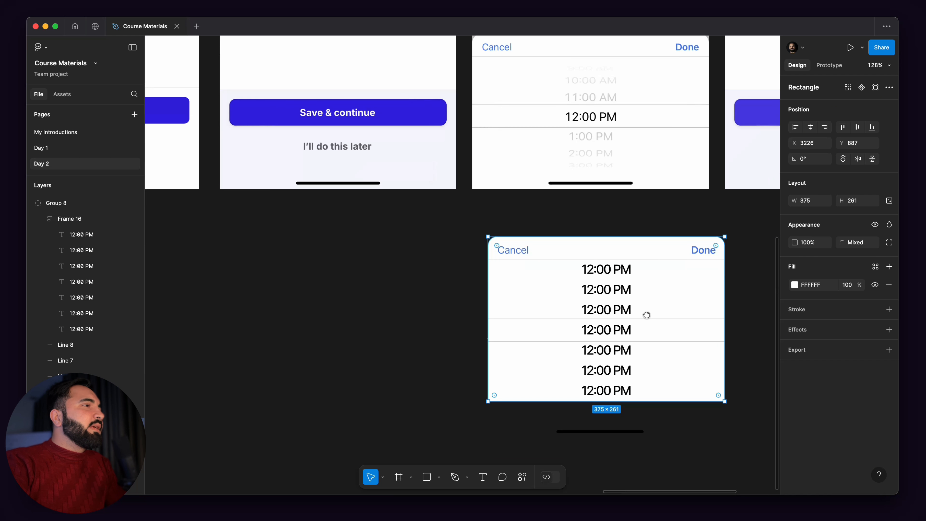
click(601, 309)
scroll(611, 301, right, 2)
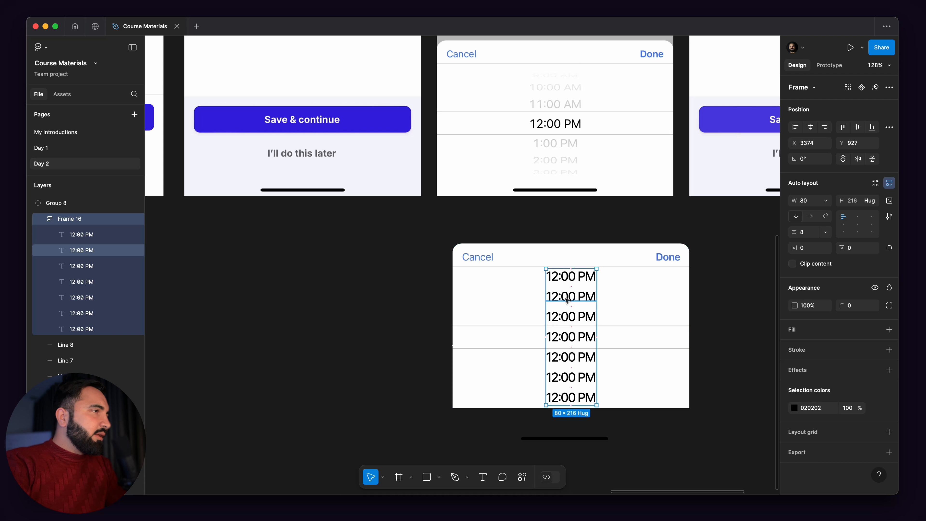
key(shift+super+g)
drag(550, 194, 598, 263)
scroll(602, 167, up, 5)
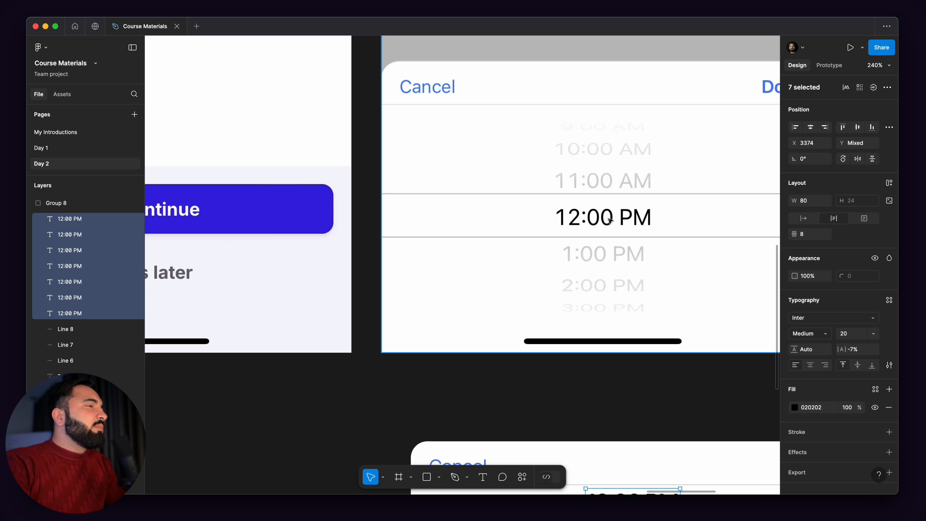
scroll(611, 220, down, 5)
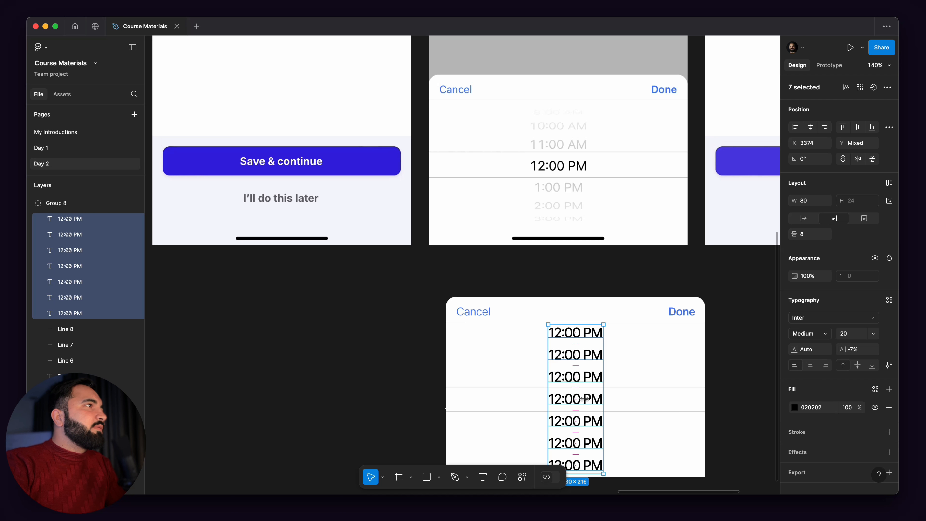
Change the time row directly above the upper middle divider to "11:00 AM".
click(587, 378)
double_click(586, 379)
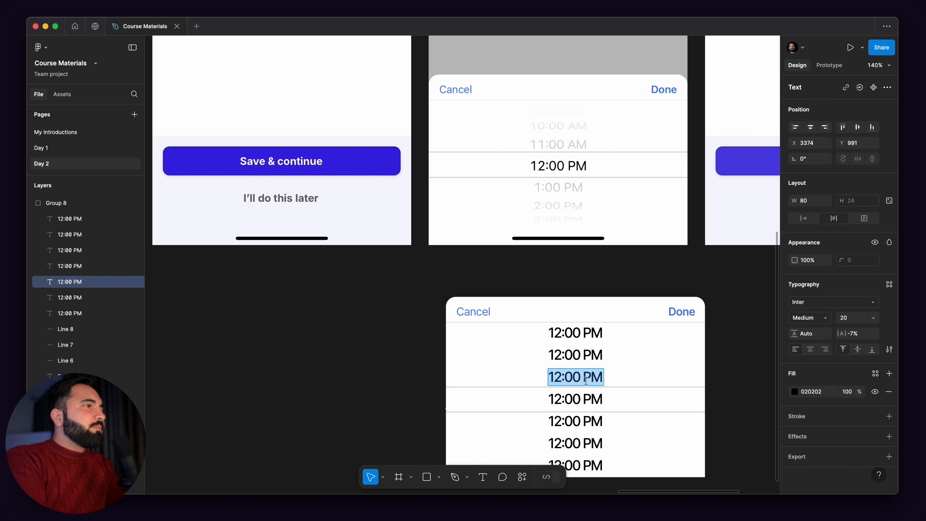
text(12)
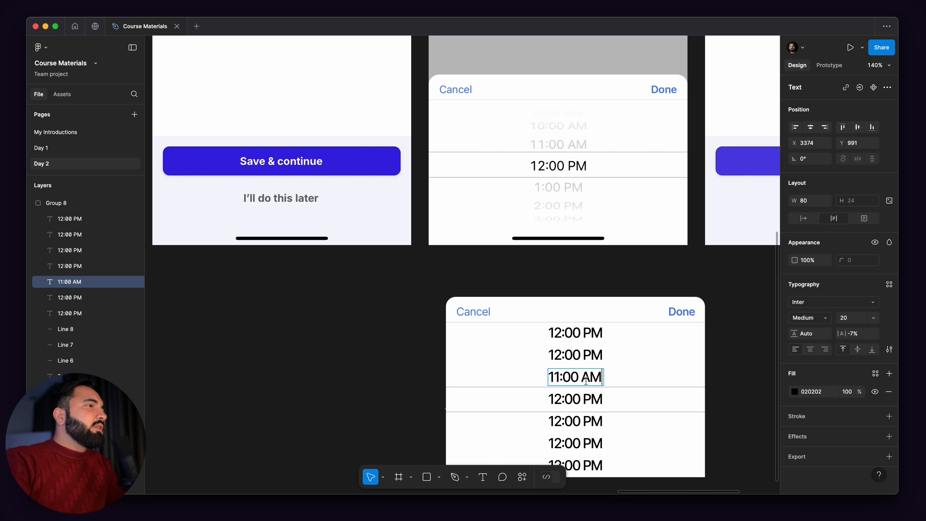
double_click(585, 381)
key(Escape)
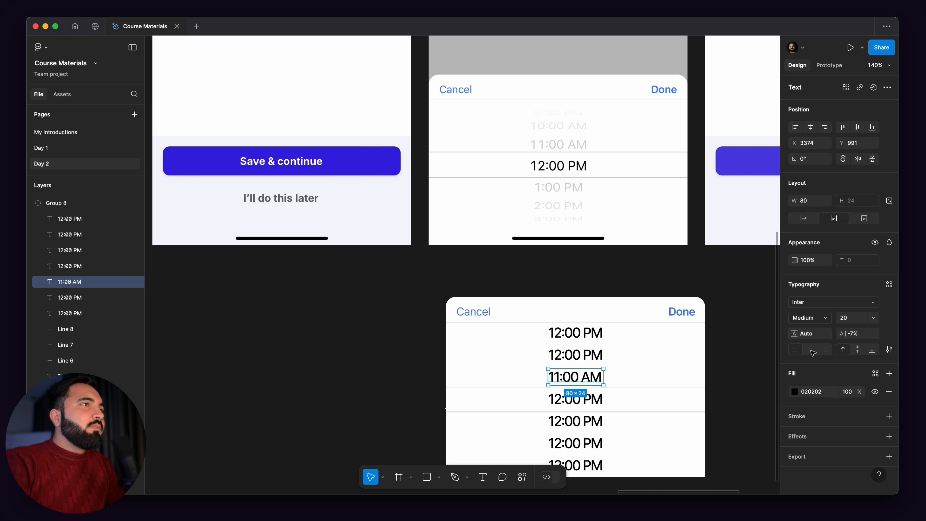
Centre-align the text in each of the remaining time rows of the picker list.
click(584, 355)
click(586, 336)
click(581, 399)
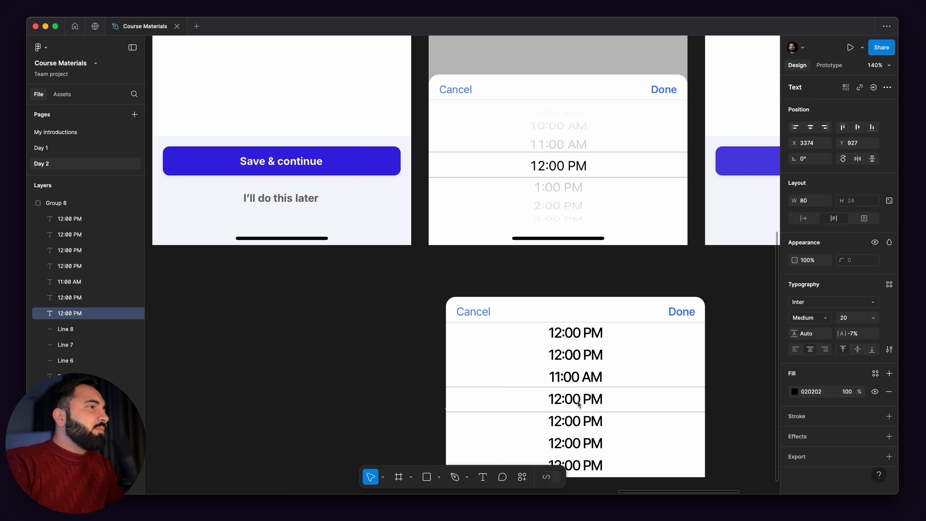
click(583, 420)
click(588, 444)
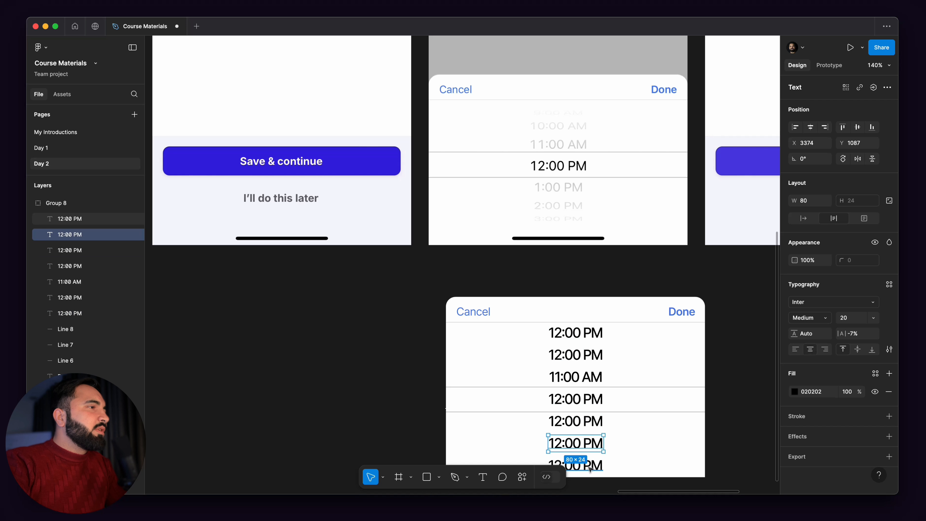
click(588, 469)
scroll(581, 385, up, 1)
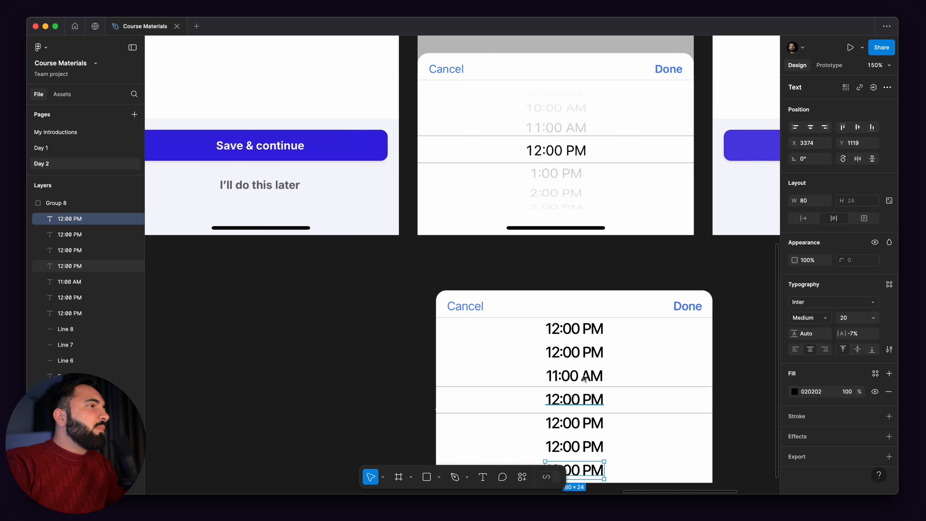
Change the second time row of the picker list to "10:00AM".
double_click(553, 354)
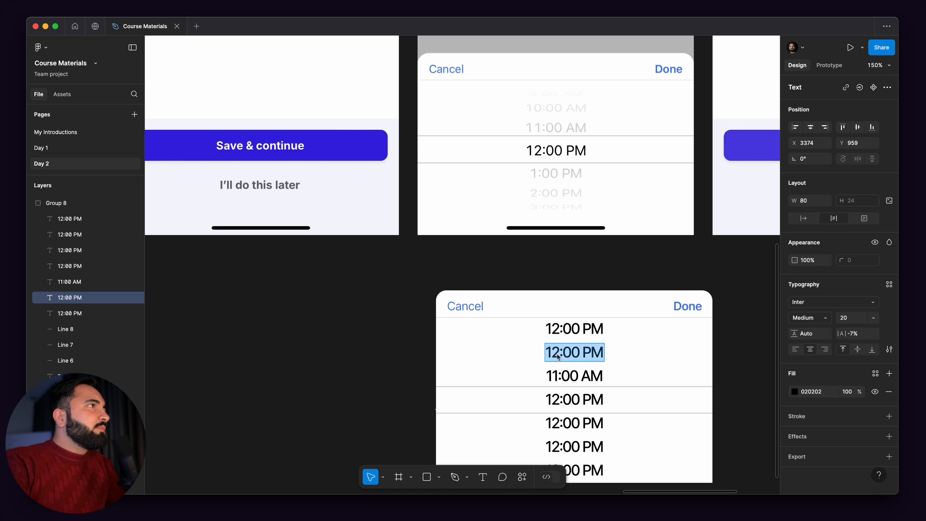
text(10)
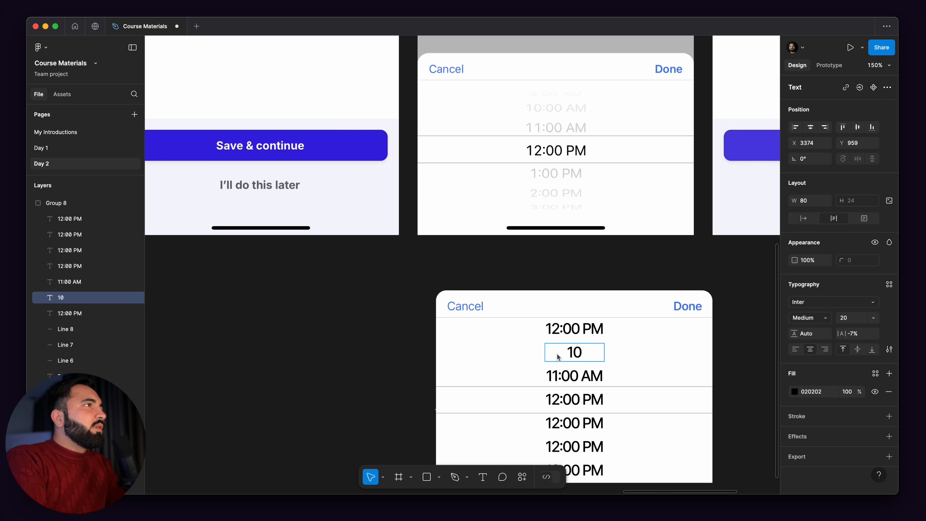
text(:00AM)
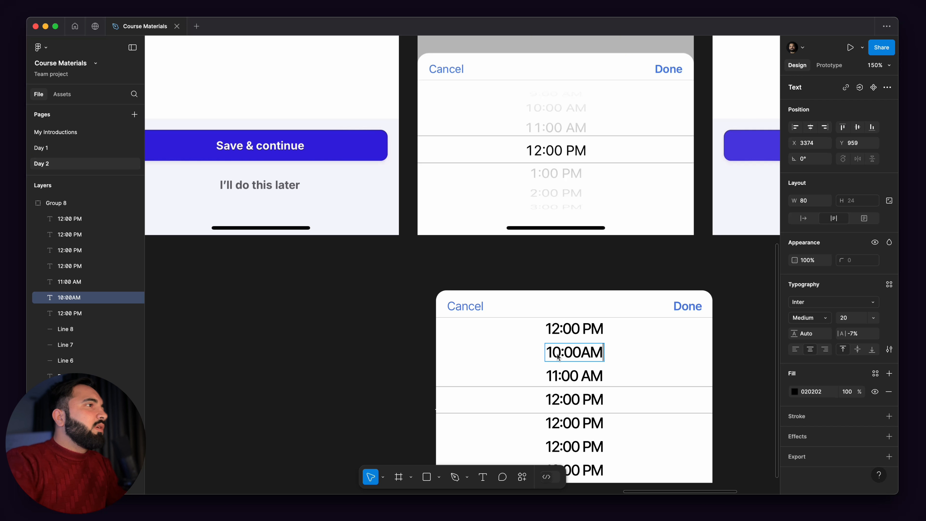
Change the first time row of the picker list to "9:00 AM".
double_click(554, 329)
triple_click(554, 329)
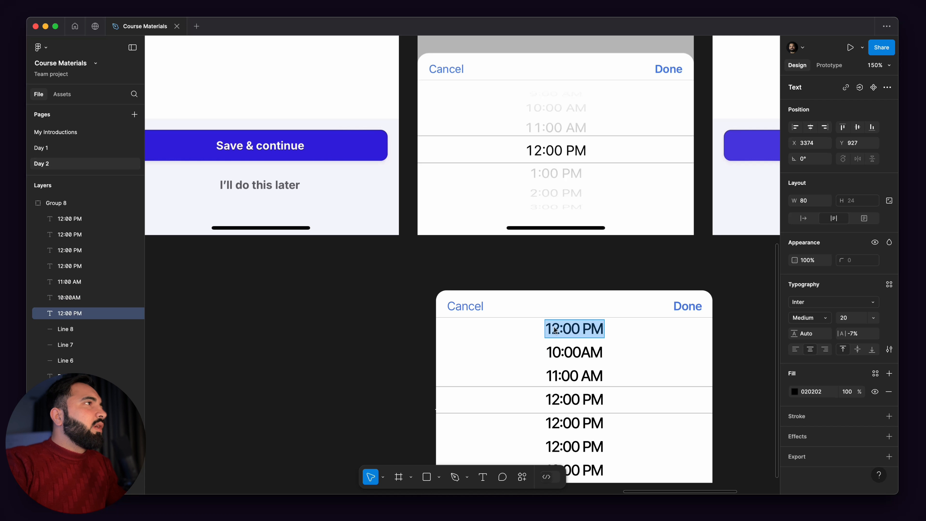
text(9)
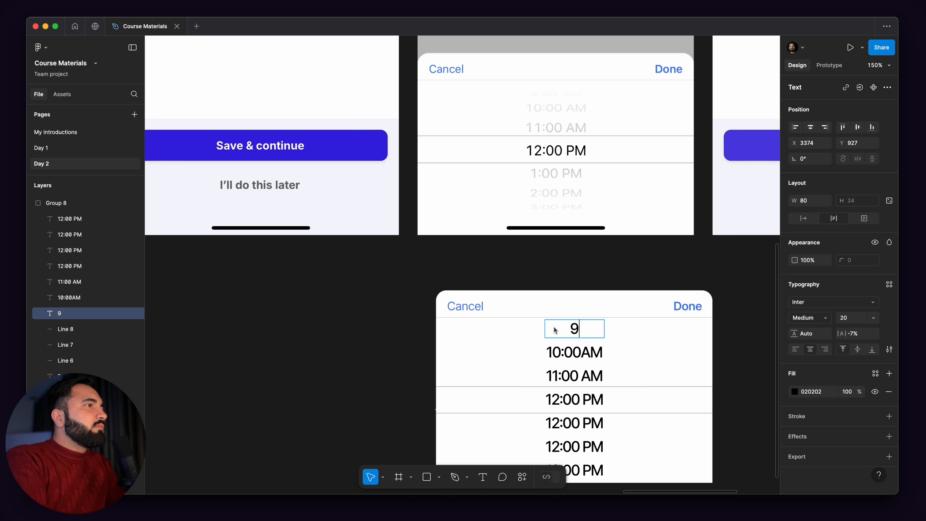
text(:00AM)
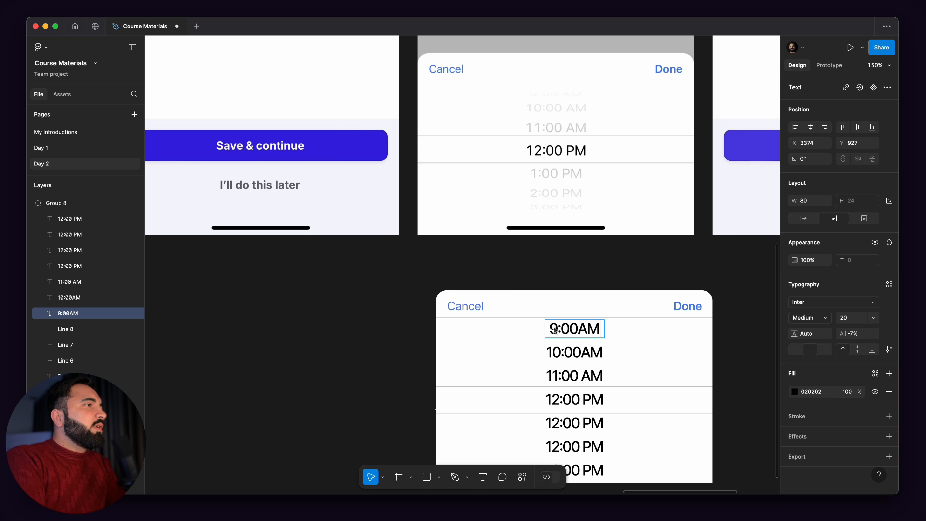
key(BackSpace)
key(BackSpace)
text(A)
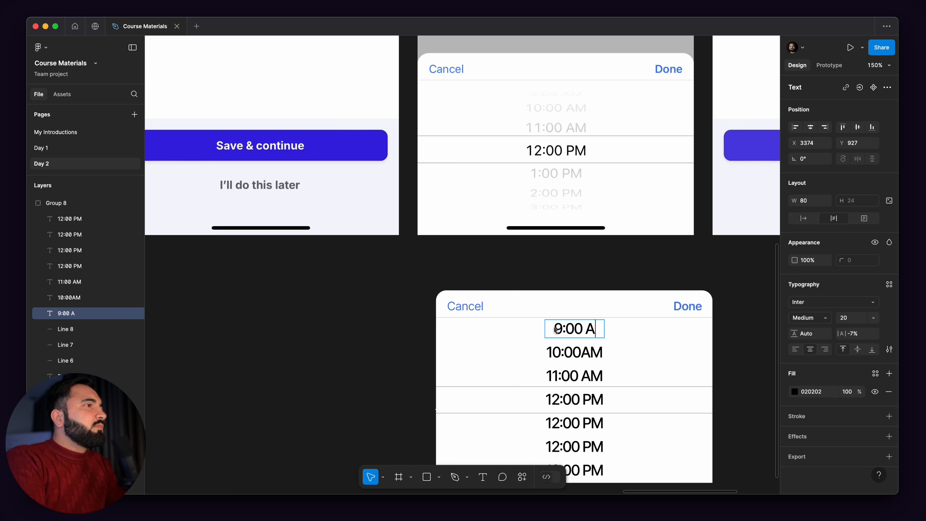
text(M)
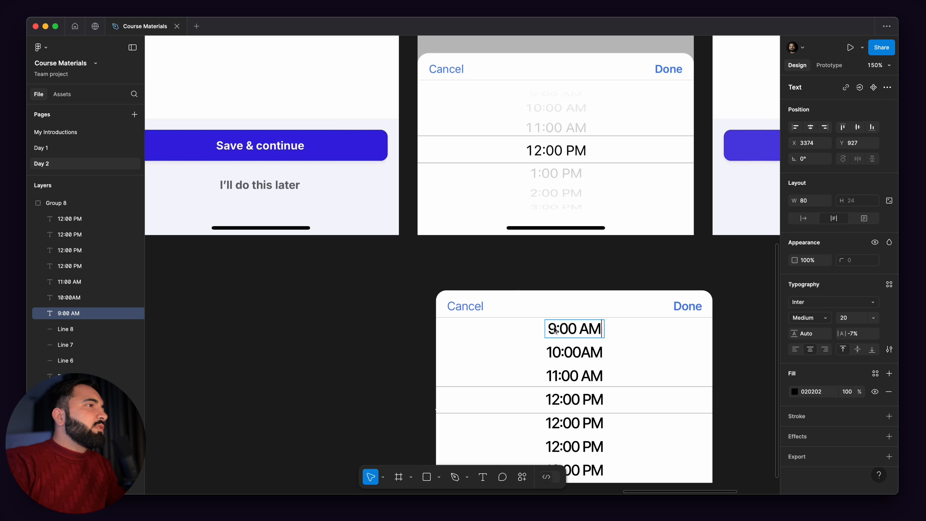
Add a space before "AM" in the 10:00AM row and widen its text box to 85 so it fits on one line.
click(588, 356)
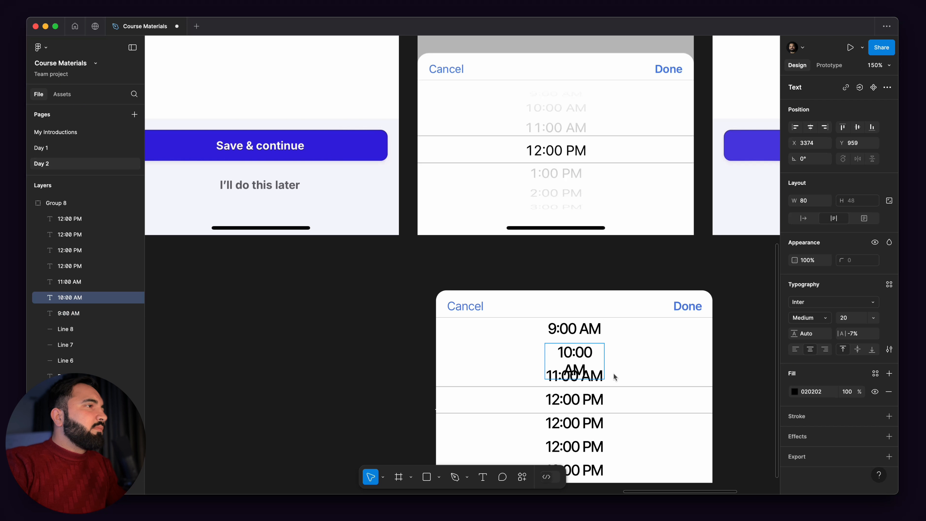
key(Escape)
drag(605, 357, 609, 357)
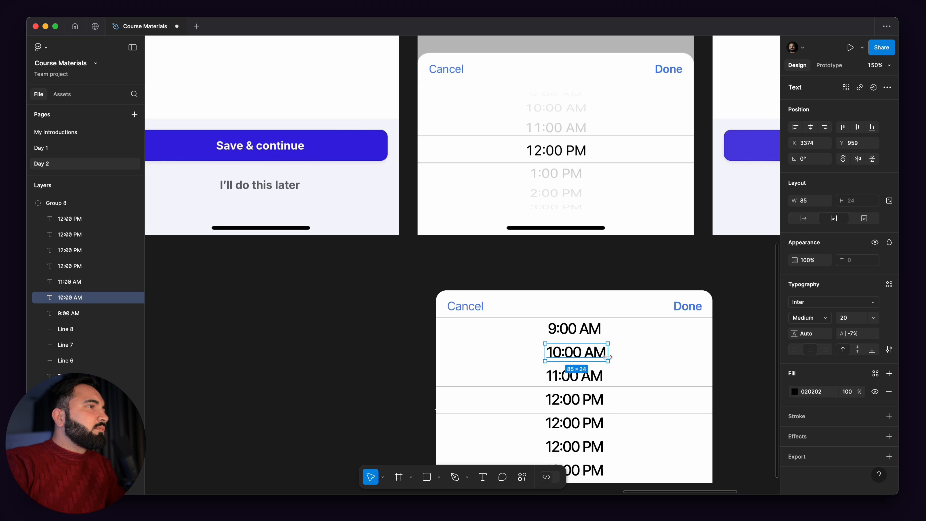
Change the time row directly below the lower middle divider to "1:00 PM".
click(595, 382)
scroll(614, 399, down, 3)
click(582, 367)
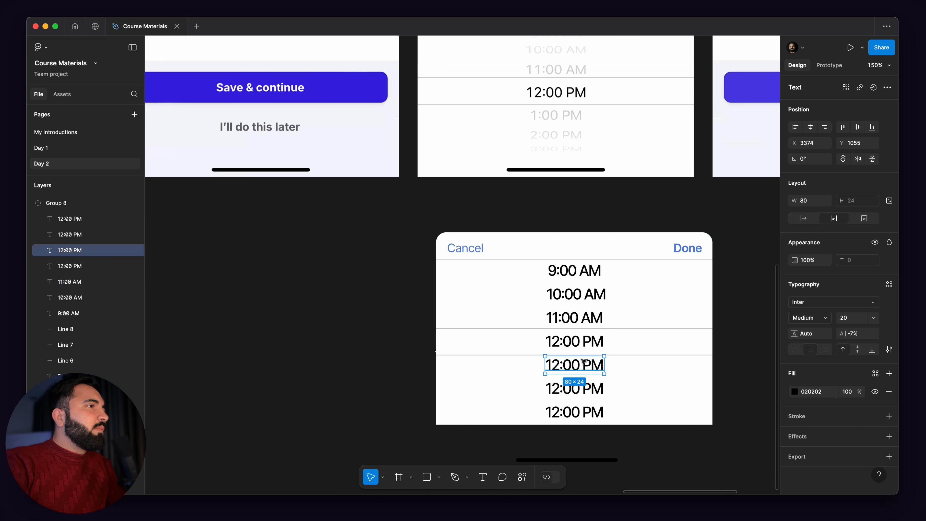
double_click(569, 366)
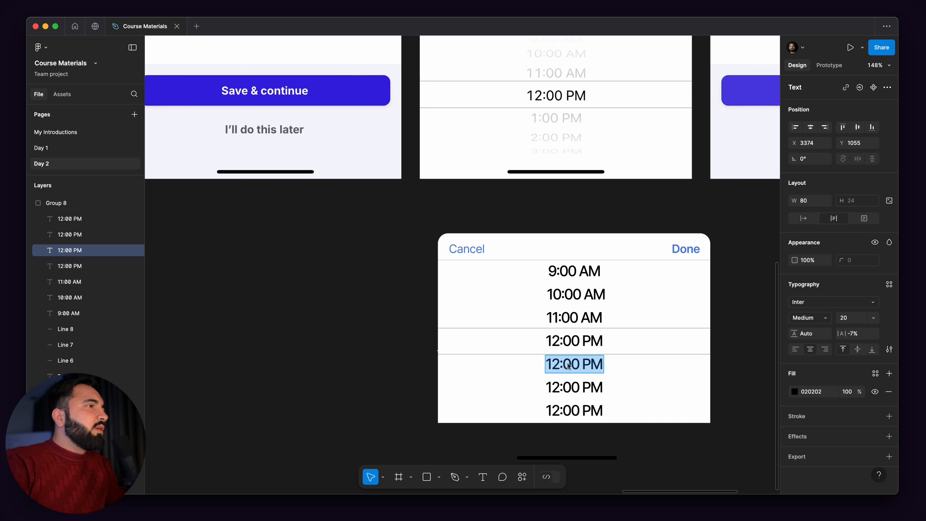
text(1)
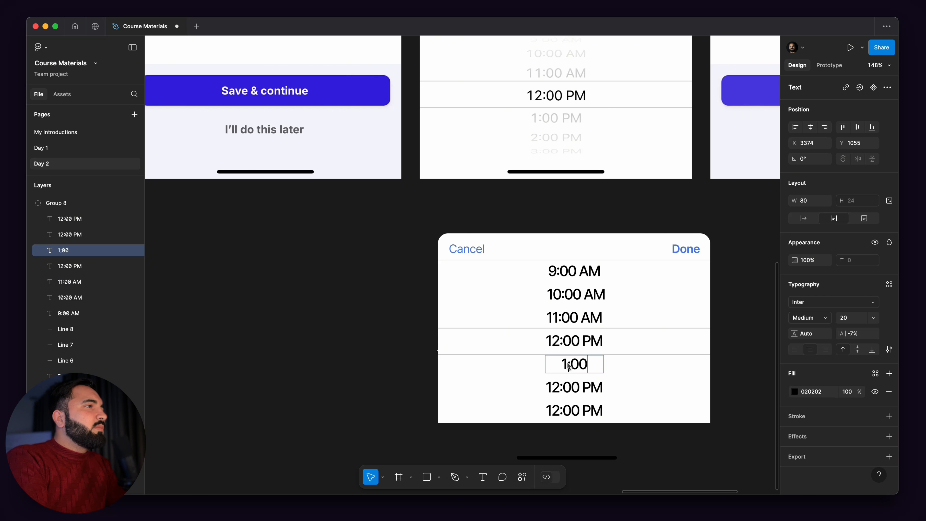
text(:00)
key(BackSpace)
key(BackSpace)
key(BackSpace)
text(PM)
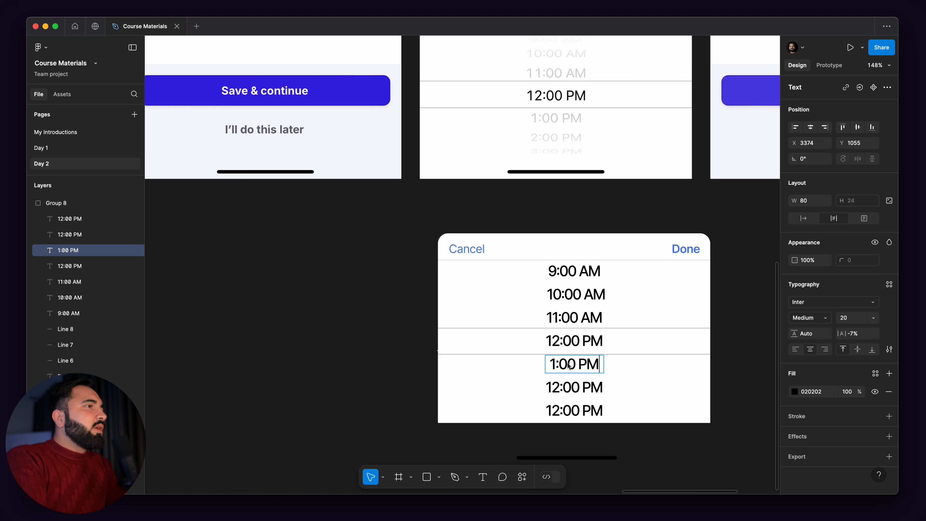
Change the last two time rows of the picker list to "2:00 PM" and "3:00 PM".
double_click(560, 390)
text(1)
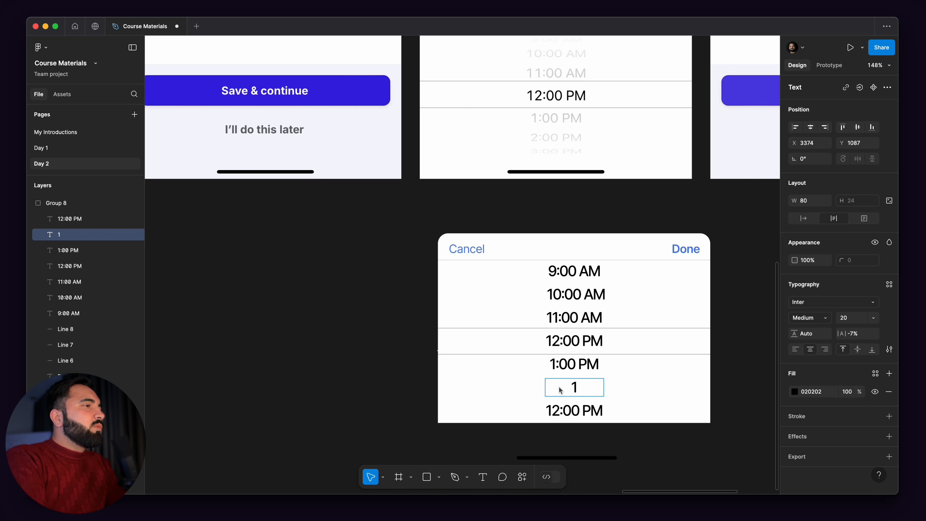
text(:00)
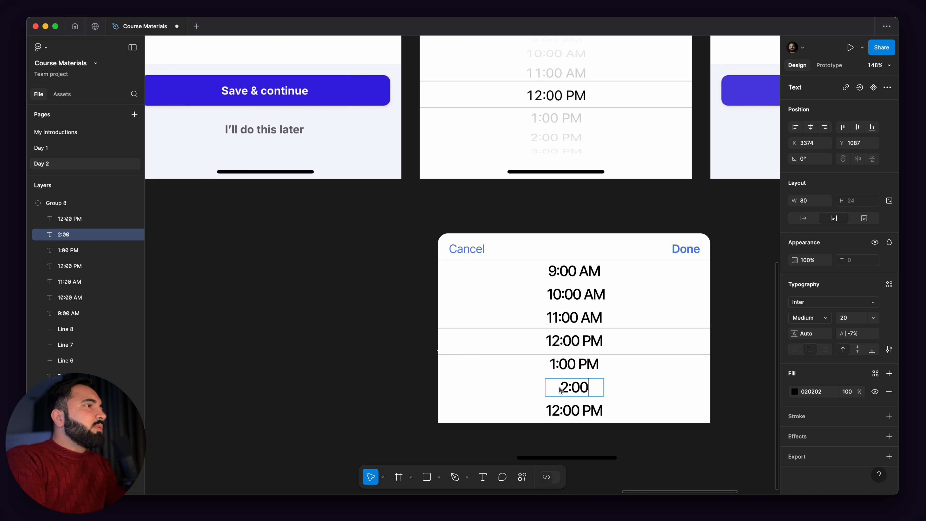
text( PM)
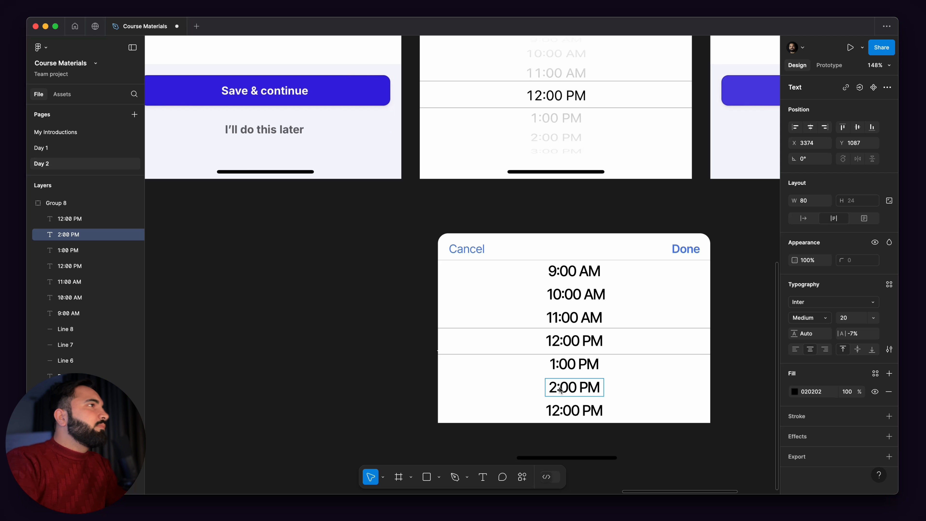
double_click(556, 410)
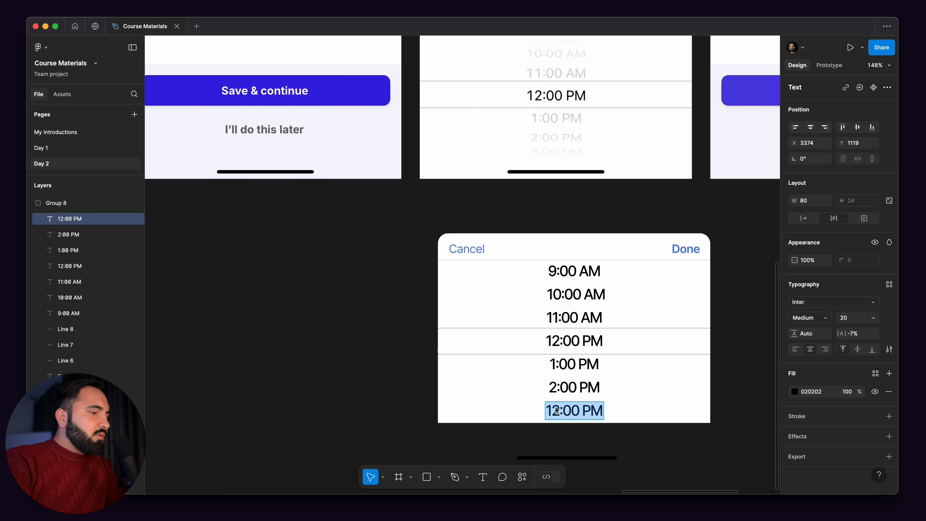
text(3)
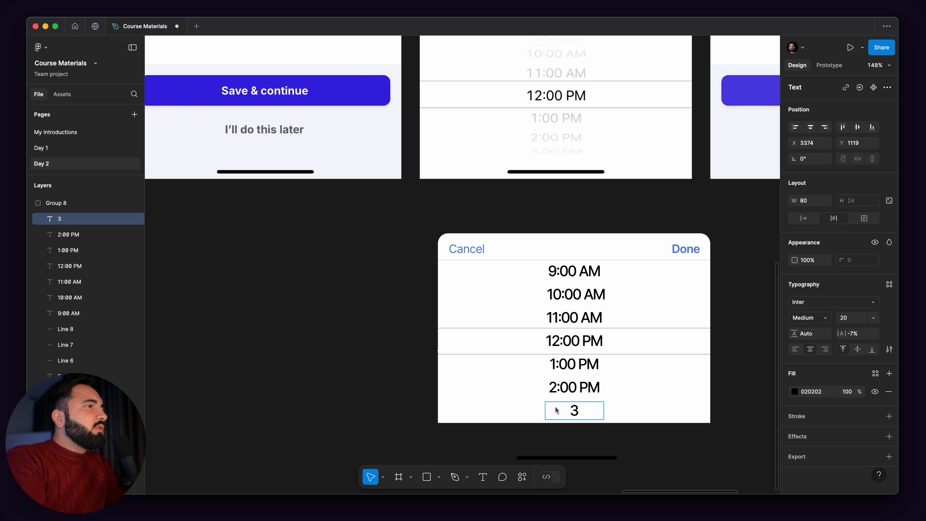
text(:00)
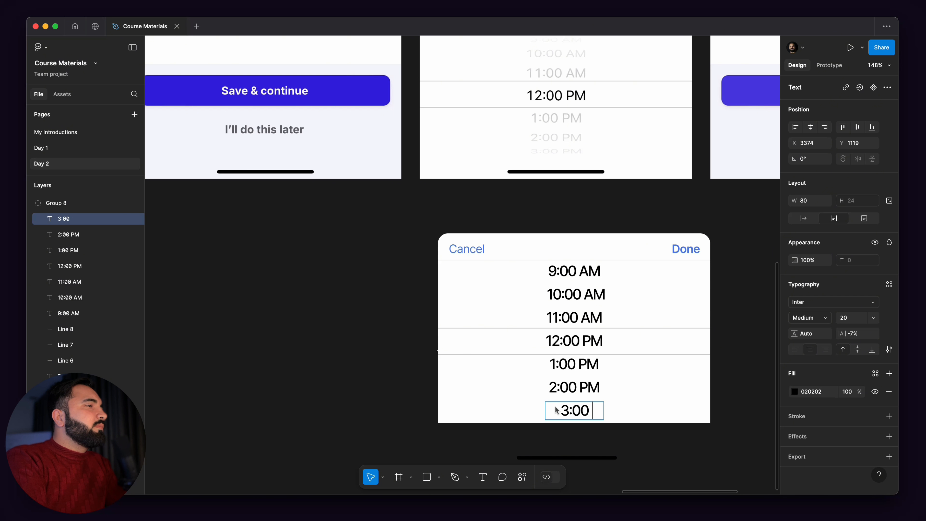
text( PM)
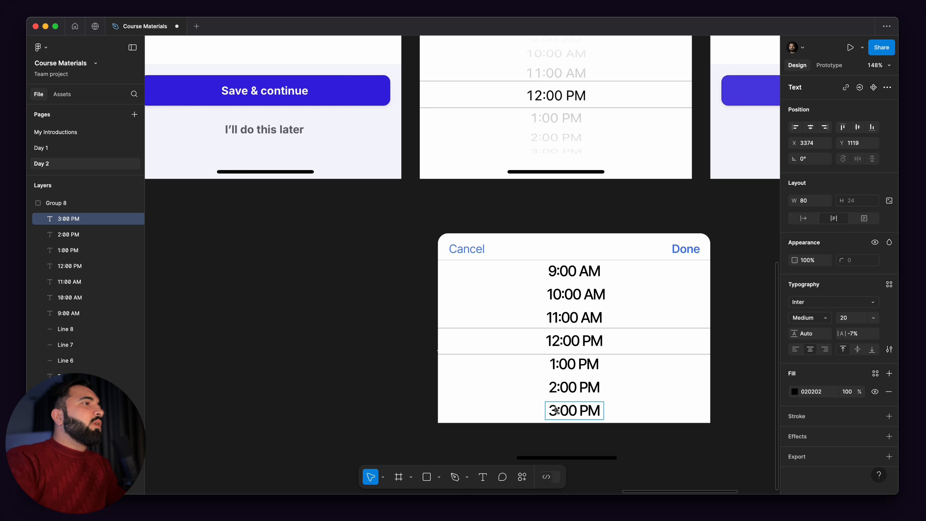
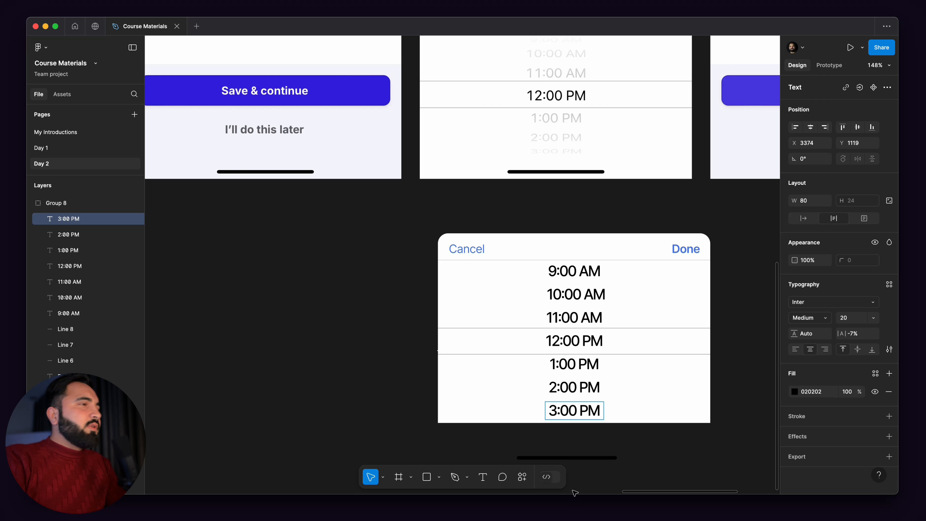
click(640, 270)
click(598, 273)
scroll(599, 307, up, 3)
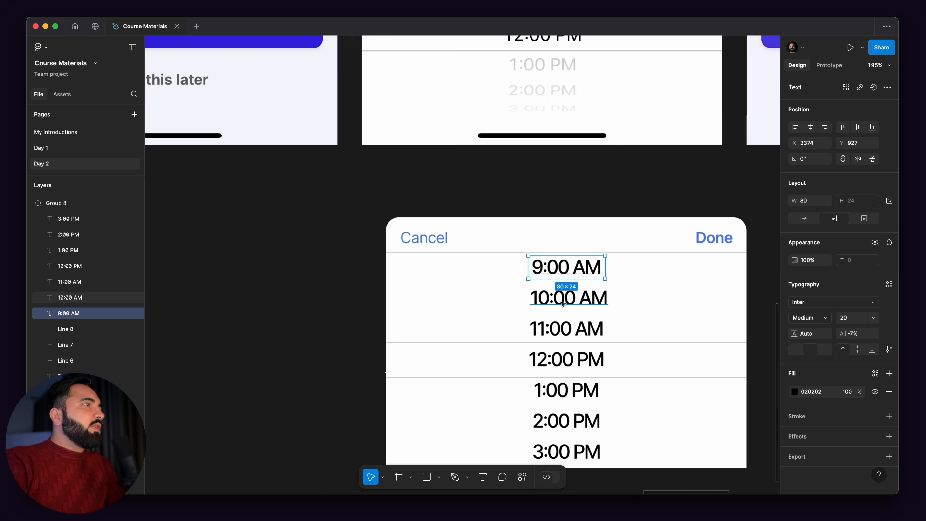
shift+click(576, 294)
shift+click(575, 317)
shift+click(574, 357)
shift+click(575, 390)
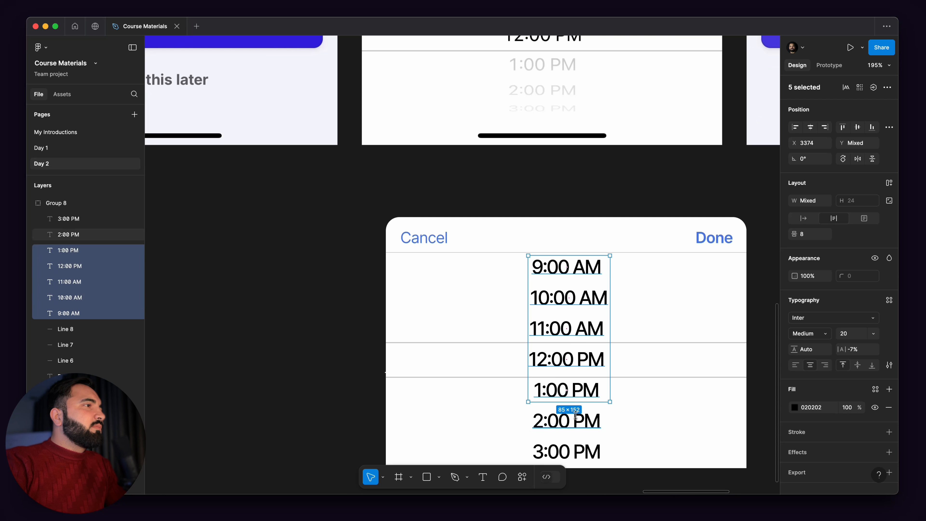
shift+click(574, 423)
scroll(566, 441, down, 4)
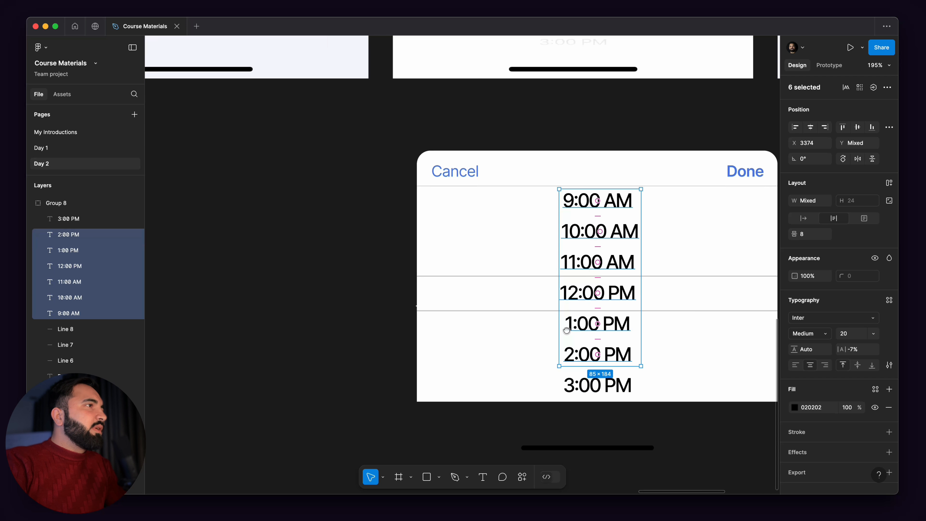
scroll(566, 330, down, 3)
scroll(576, 321, up, 2)
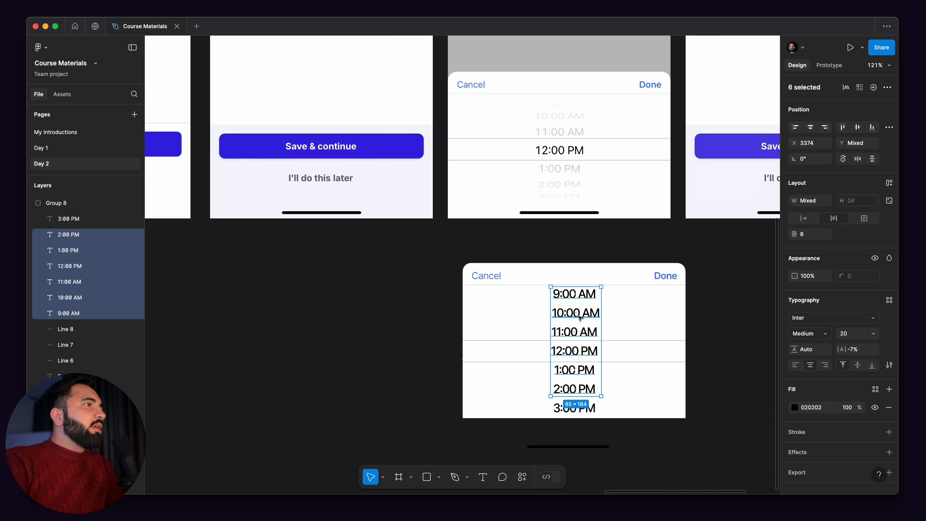
click(584, 331)
shift+click(580, 314)
shift+click(575, 294)
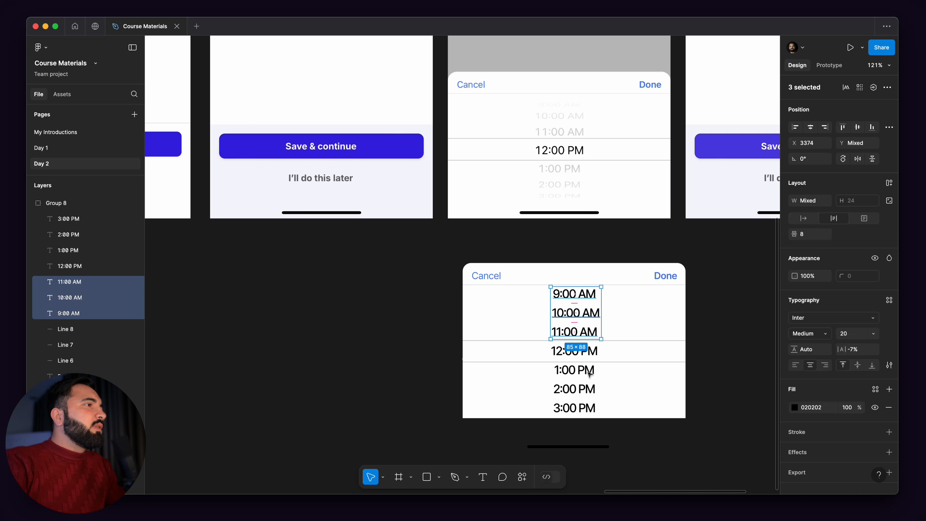
Flatten the 9:00 AM, 10:00 AM, 2:00 PM and 3:00 PM rows together into one vector shape.
click(587, 303)
click(587, 300)
shift+click(590, 312)
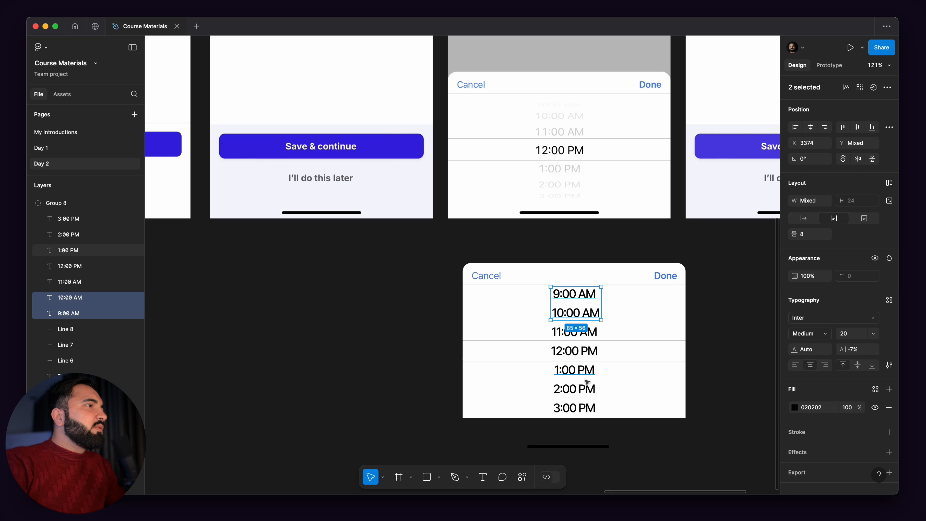
shift+click(579, 389)
shift+click(579, 408)
right_click(597, 331)
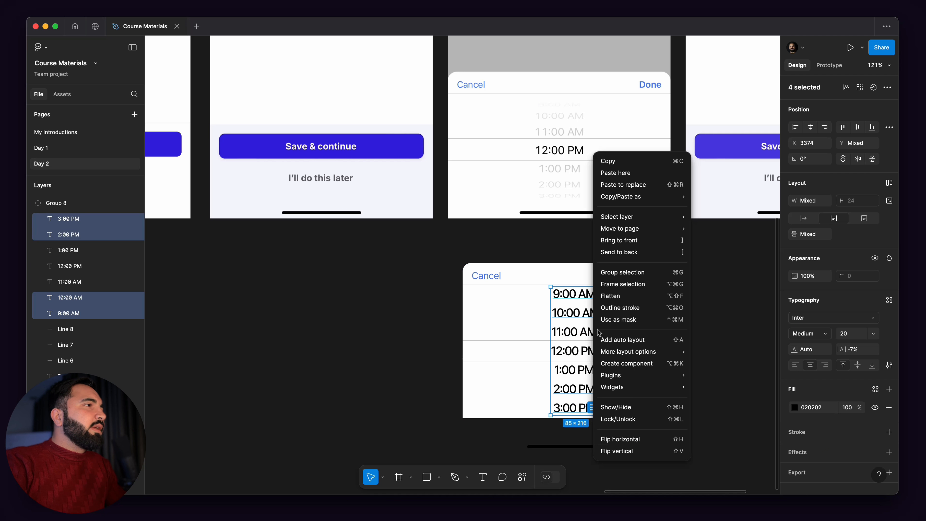
click(619, 300)
scroll(620, 321, up, 1)
click(563, 334)
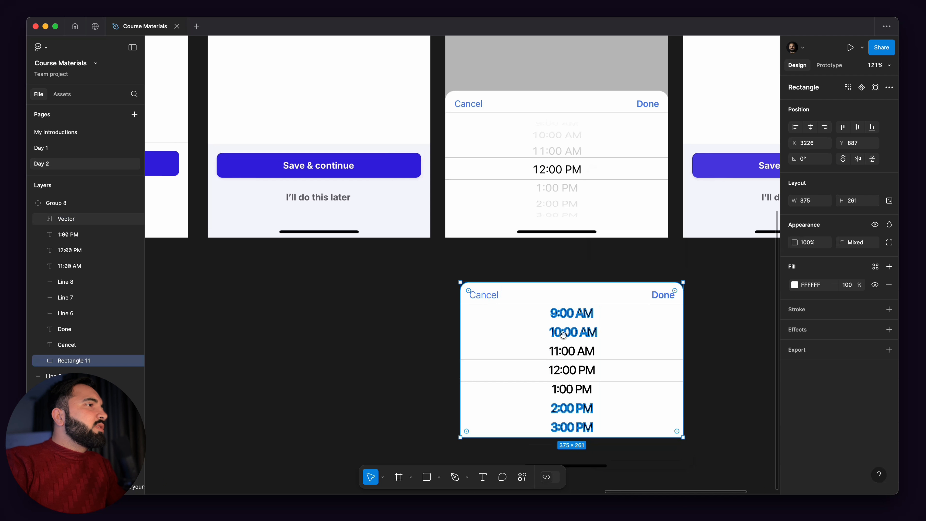
Fill the 11:00 AM and 1:00 PM rows of the picker with D5D5D5, sampled from the reference's 11:00 AM row.
click(572, 351)
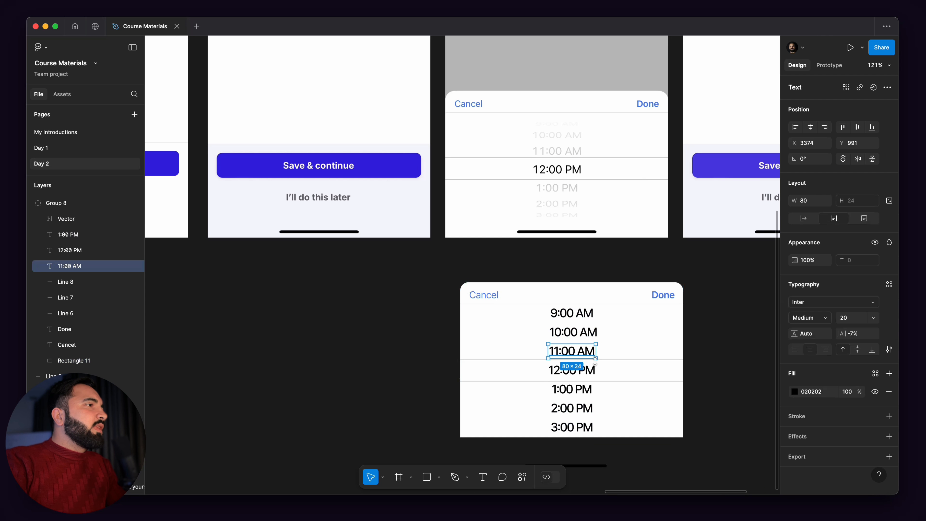
click(575, 375)
click(568, 348)
shift+click(567, 392)
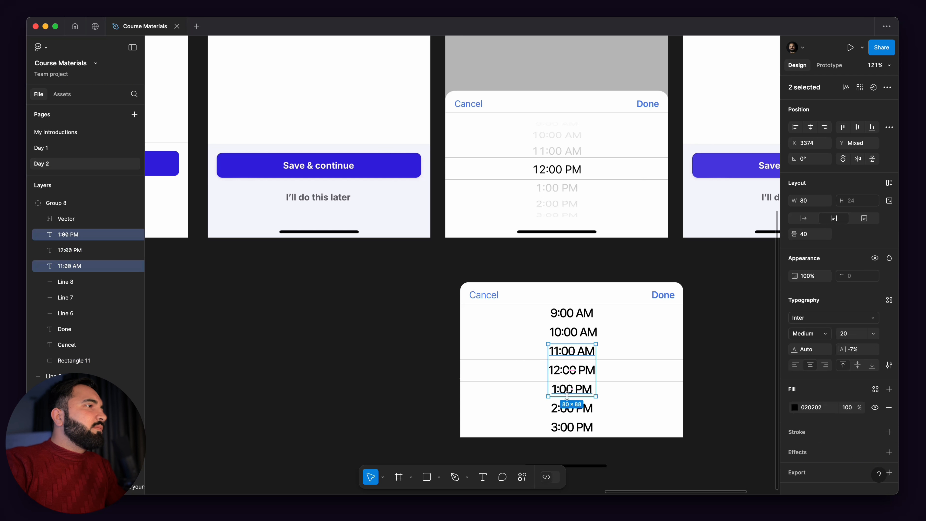
scroll(563, 356, up, 2)
scroll(562, 357, down, 3)
scroll(545, 215, up, 6)
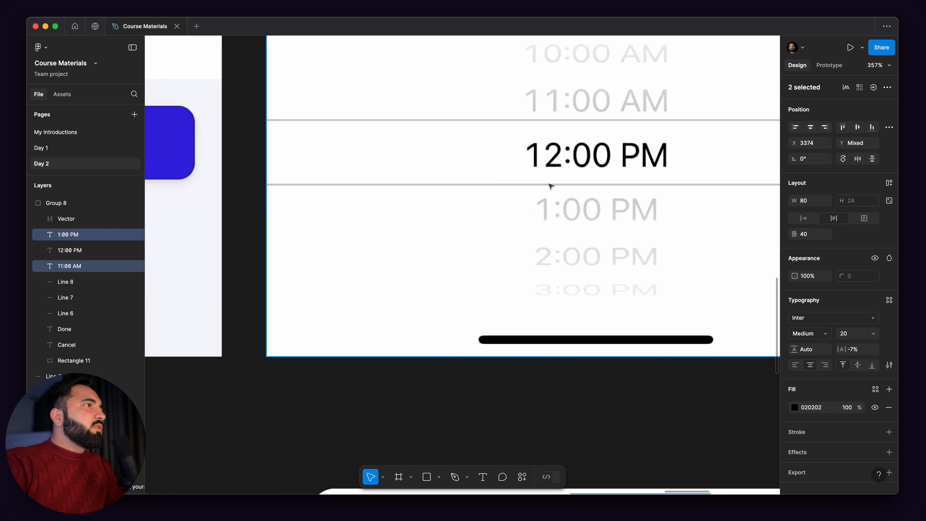
scroll(551, 186, down, 6)
scroll(569, 164, up, 7)
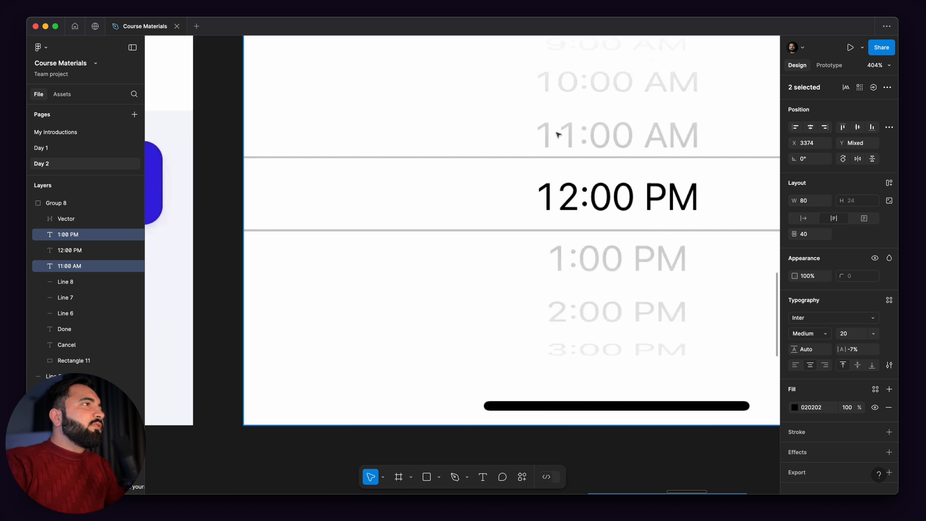
scroll(562, 130, up, 5)
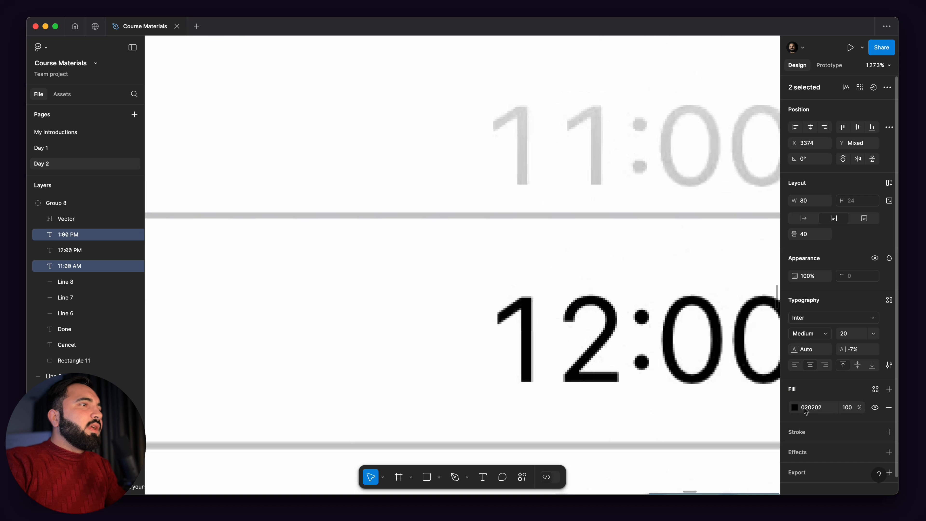
click(795, 407)
click(676, 383)
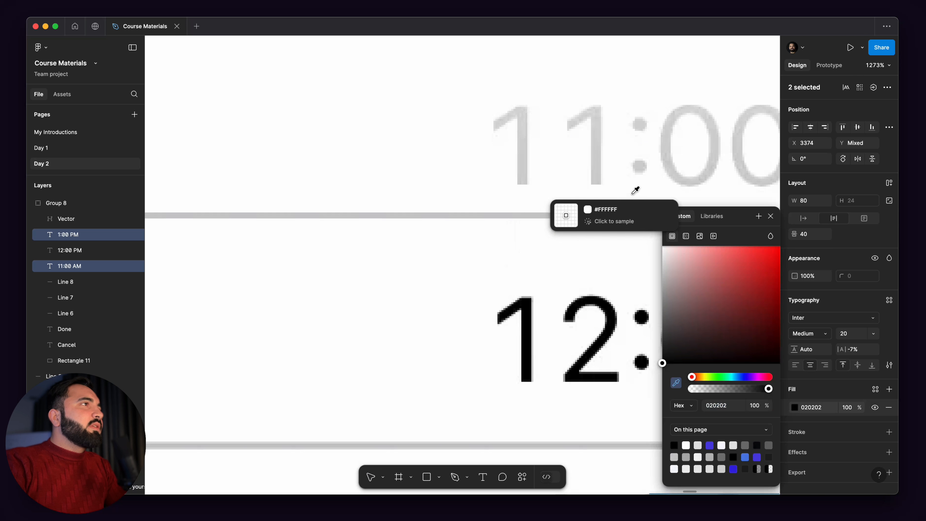
click(598, 141)
scroll(552, 137, down, 10)
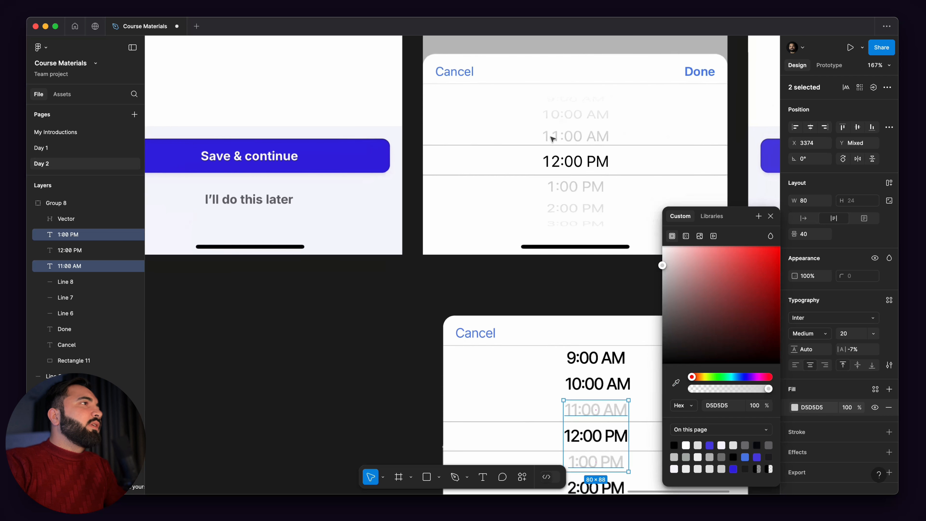
Fill the combined vector shape of the outer time rows with E7E7E7, sampled from the reference's 10:00 AM row.
click(597, 337)
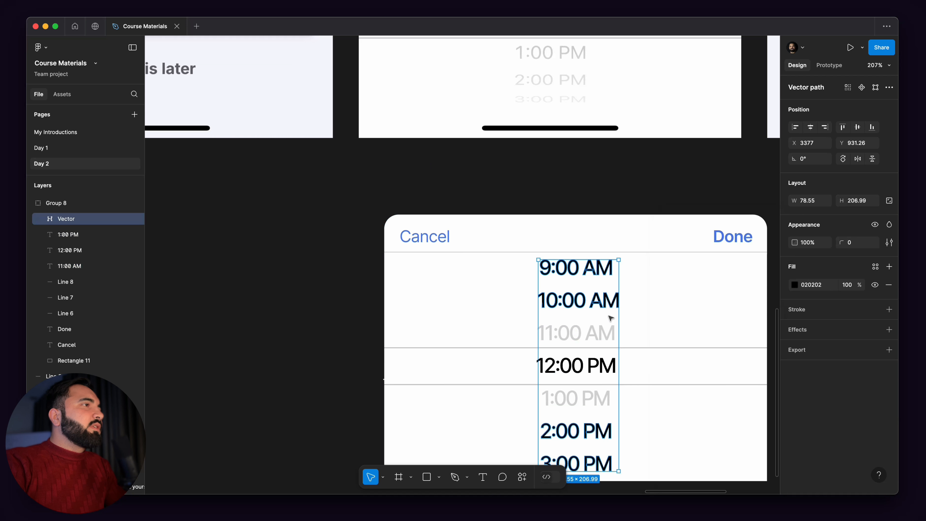
scroll(600, 310, down, 3)
scroll(549, 279, up, 5)
scroll(549, 279, up, 10)
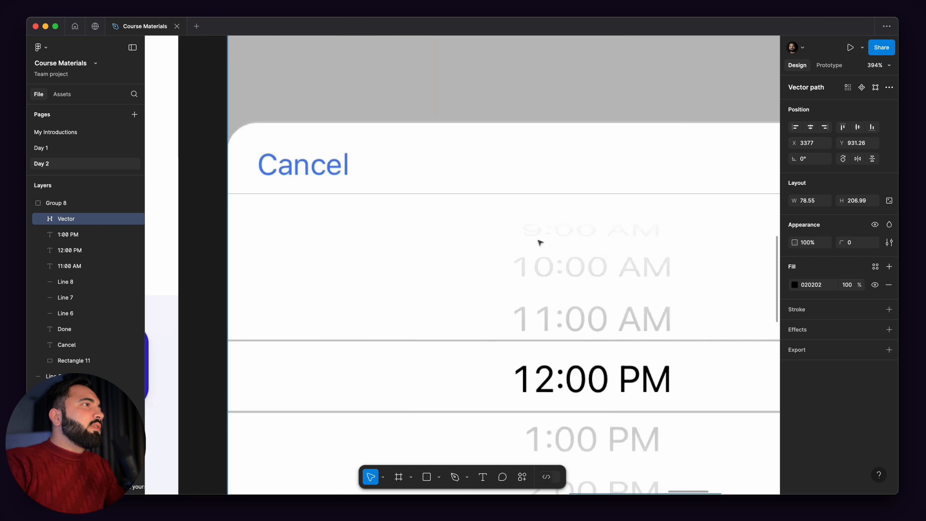
click(795, 285)
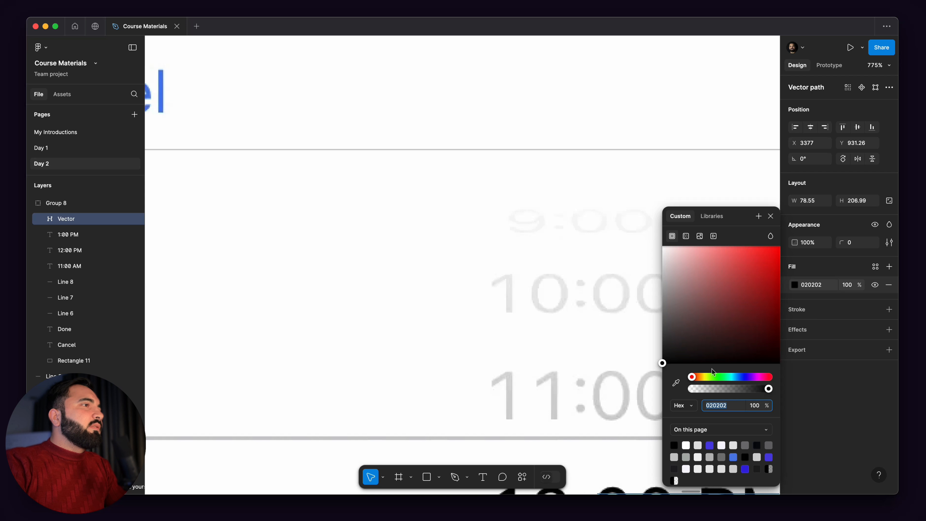
click(675, 383)
click(596, 289)
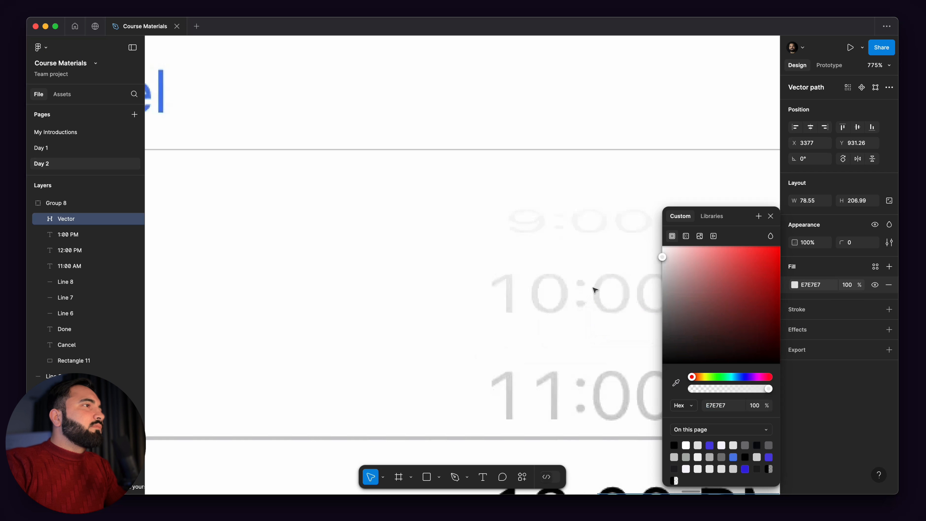
scroll(595, 290, down, 10)
scroll(568, 249, down, 6)
drag(568, 250, 607, 96)
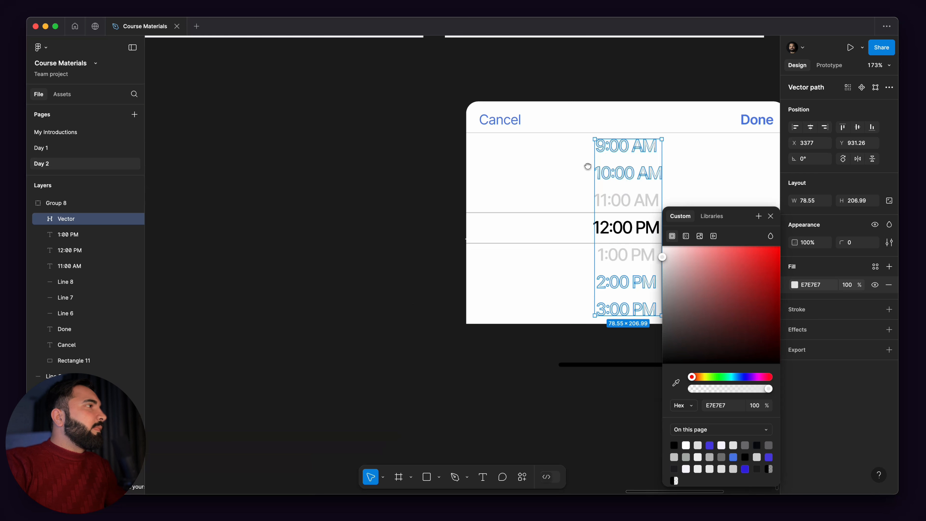
scroll(615, 175, up, 5)
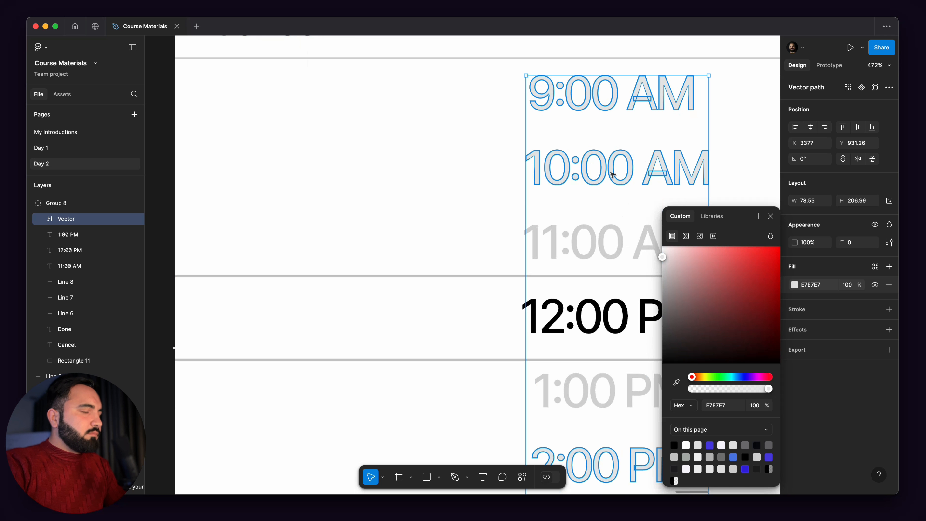
Undo the grey fills on the combined vector shape and on the 11:00 AM and 1:00 PM rows.
double_click(634, 182)
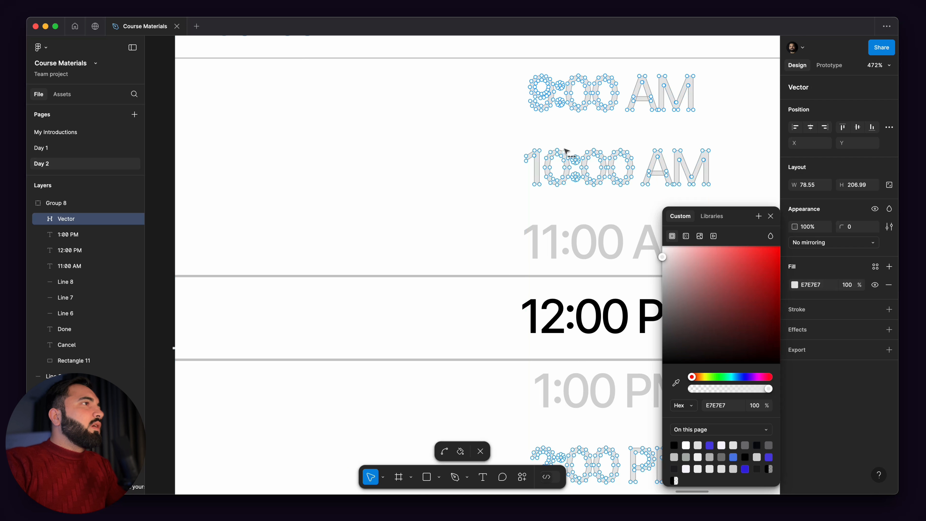
scroll(568, 151, down, 5)
key(super+z)
key(super+z)
key(super+z)
key(super+z)
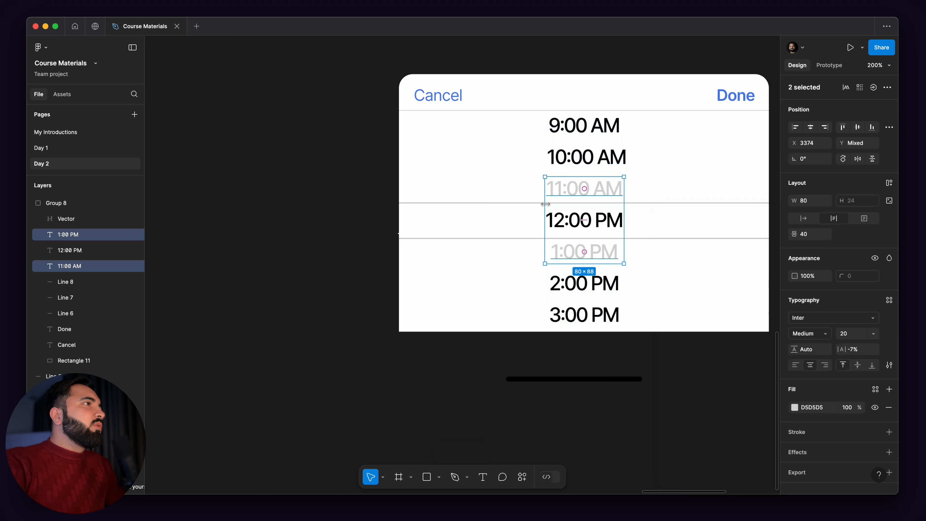
click(437, 203)
click(593, 161)
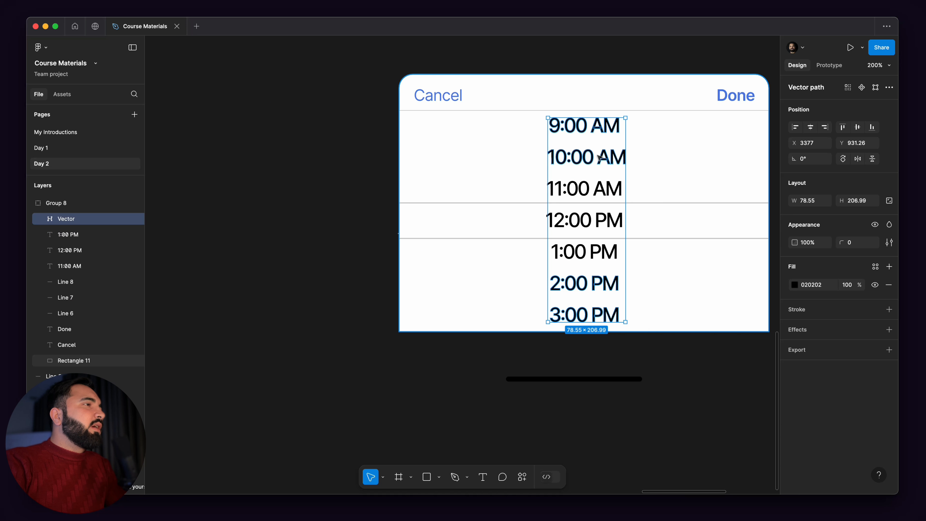
Undo the combined flattening of the 9:00 AM, 10:00 AM, 2:00 PM and 3:00 PM rows, restoring separate text layers.
key(super+z)
key(super+z)
key(super+z)
key(super+z)
key(super+z)
key(super+z)
key(super+z)
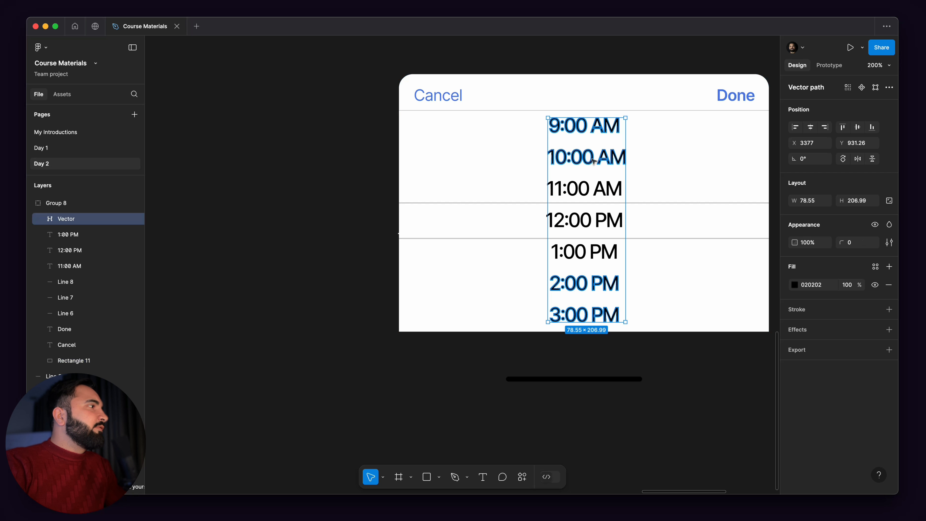
key(super+z)
key(super+z)
key(super+z)
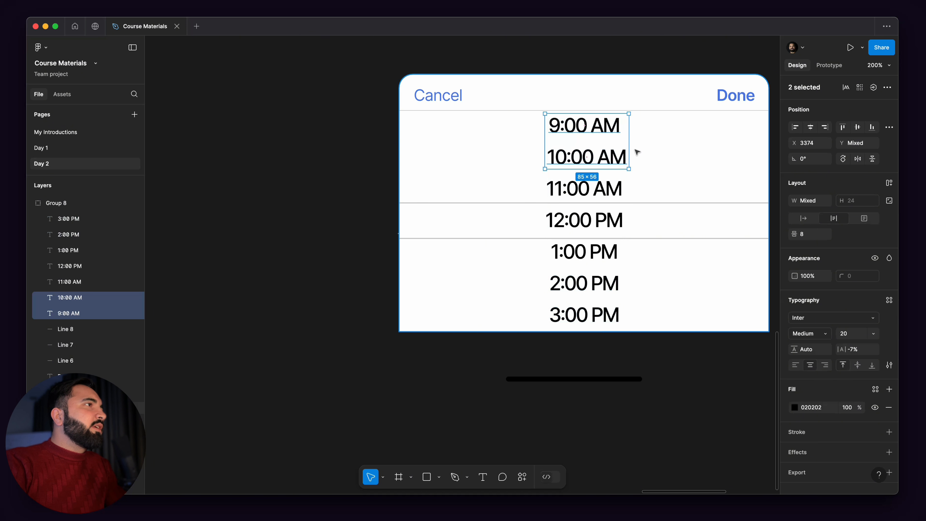
Flatten the 9:00 AM, 10:00 AM, 2:00 PM and 3:00 PM rows one by one into separate vector shapes.
right_click(585, 125)
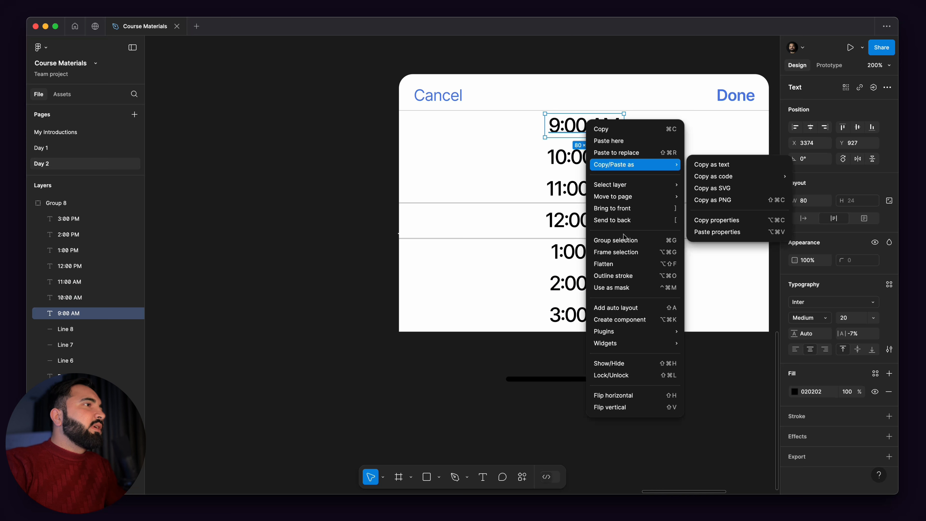
click(616, 267)
right_click(573, 155)
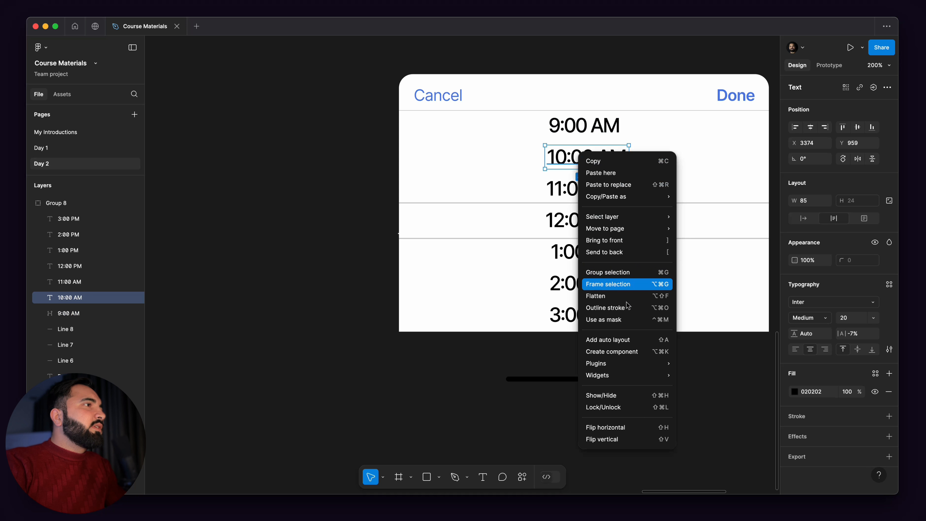
click(616, 295)
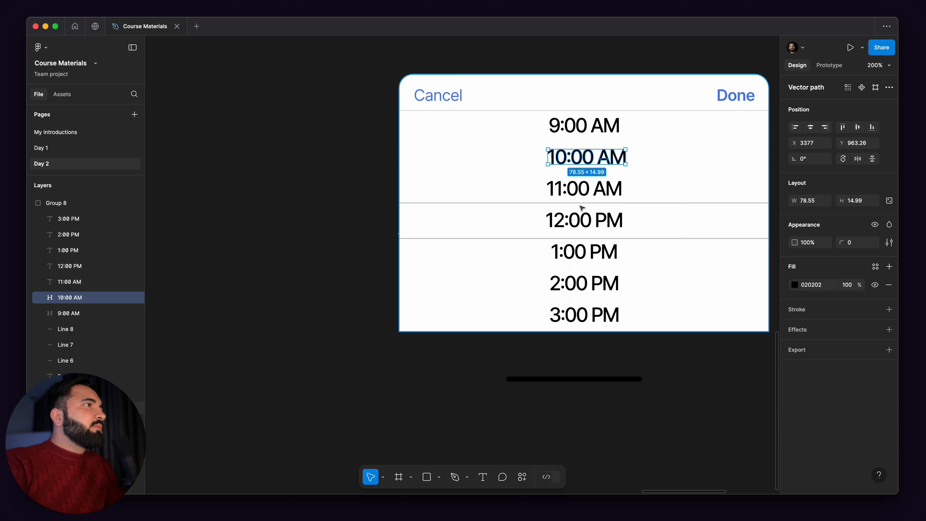
right_click(577, 283)
click(606, 309)
click(581, 315)
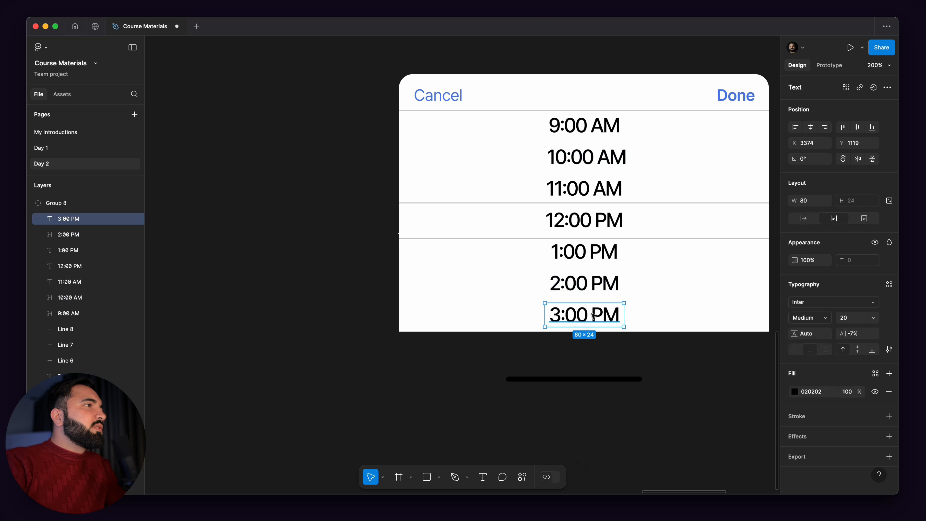
right_click(594, 315)
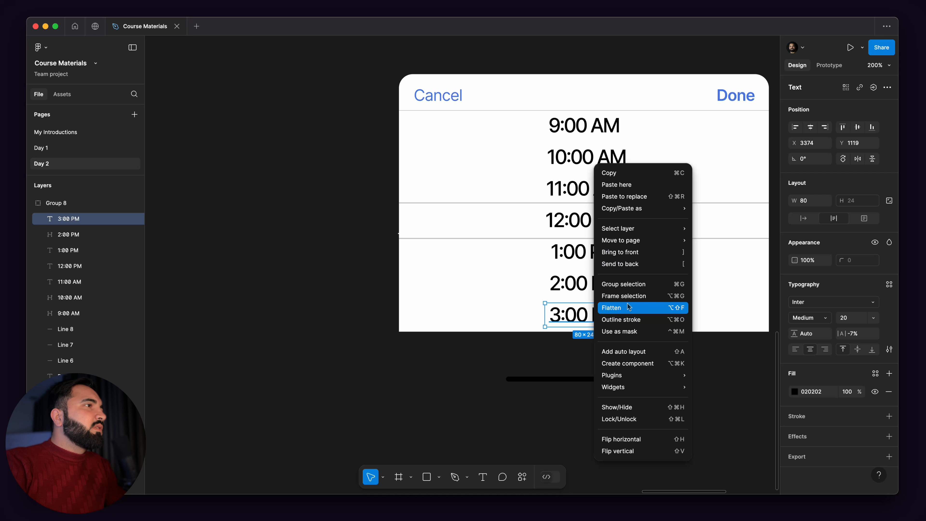
click(627, 306)
Sample the grey of the reference's 11:00 AM row and apply it, D5D5D5, to the 11:00 AM and 1:00 PM rows.
scroll(594, 298, up, 5)
scroll(593, 298, down, 5)
click(553, 314)
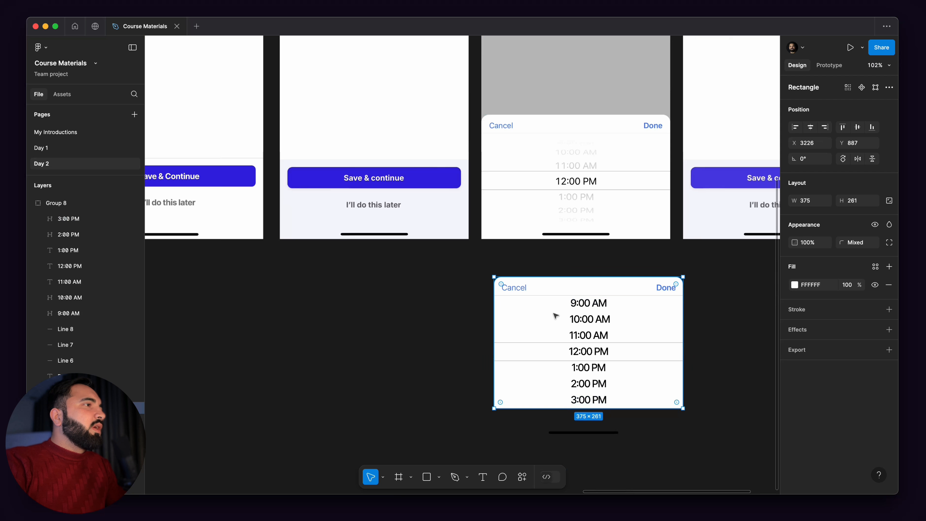
click(595, 320)
drag(551, 311, 544, 355)
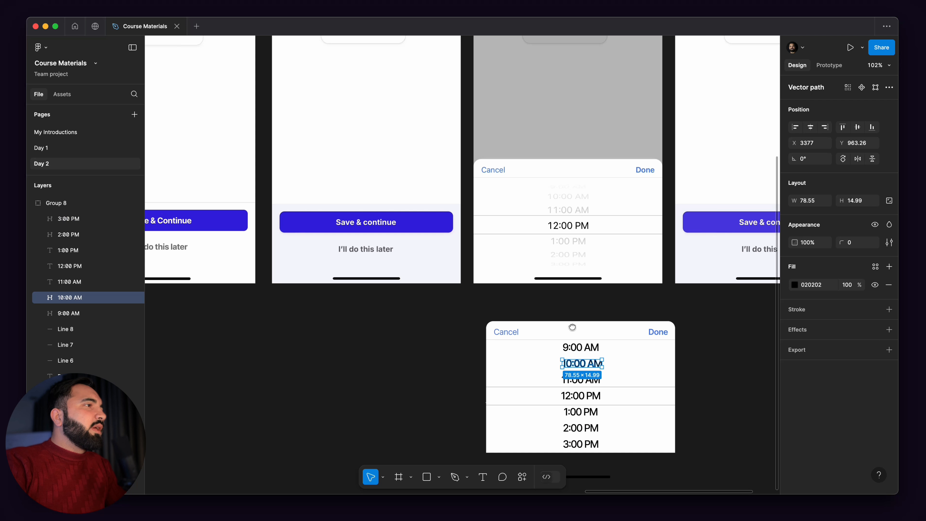
click(585, 382)
shift+click(584, 415)
scroll(575, 292, up, 10)
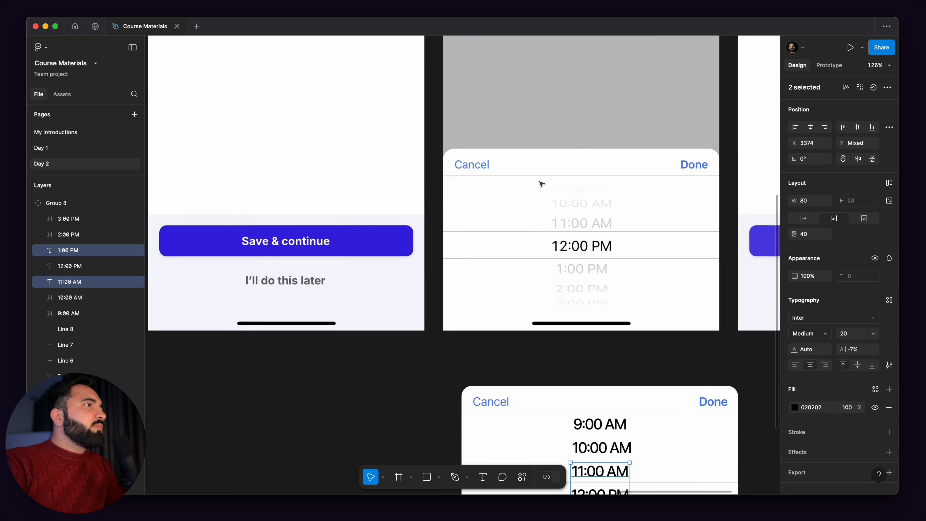
click(794, 407)
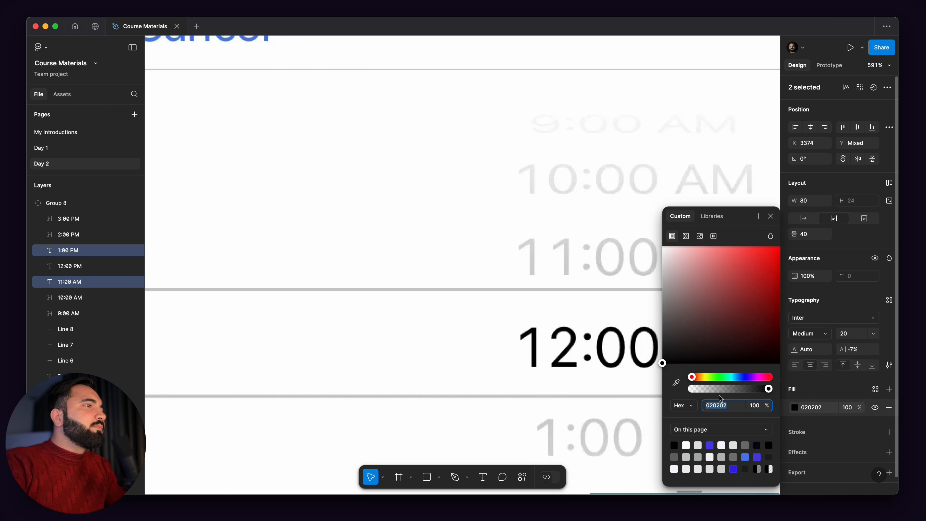
click(678, 384)
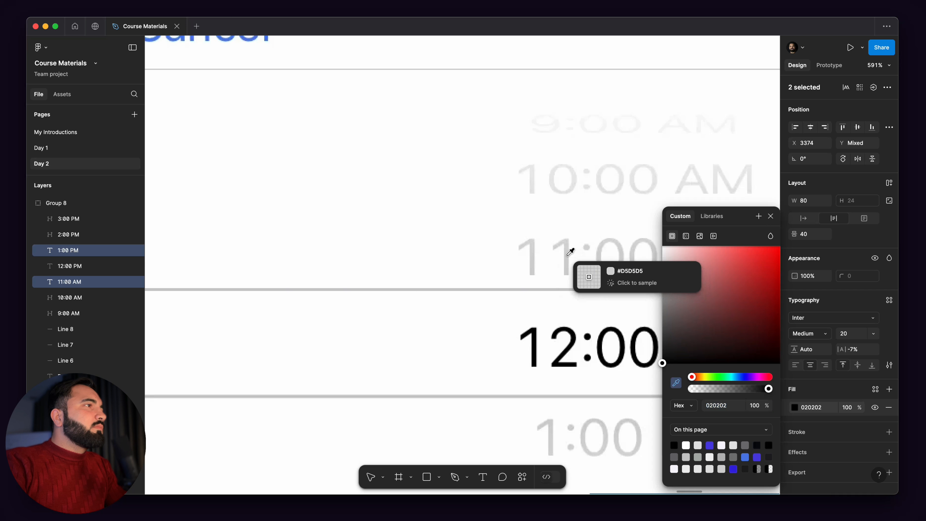
click(576, 272)
scroll(549, 213, down, 8)
scroll(580, 259, up, 5)
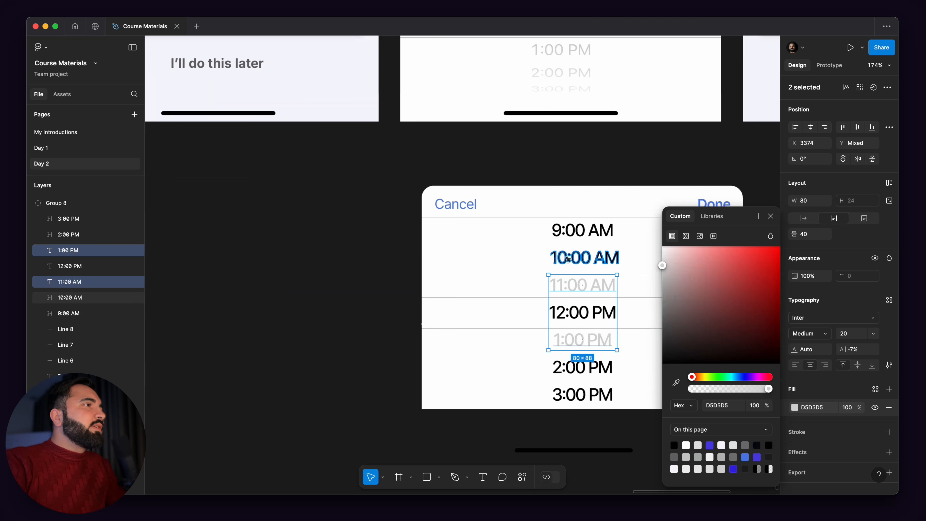
Fill the 10:00 AM and 2:00 PM rows with E9E9E9, sampled from the reference's 10:00 AM row.
click(583, 257)
shift+click(583, 370)
scroll(562, 269, down, 2)
scroll(529, 271, up, 10)
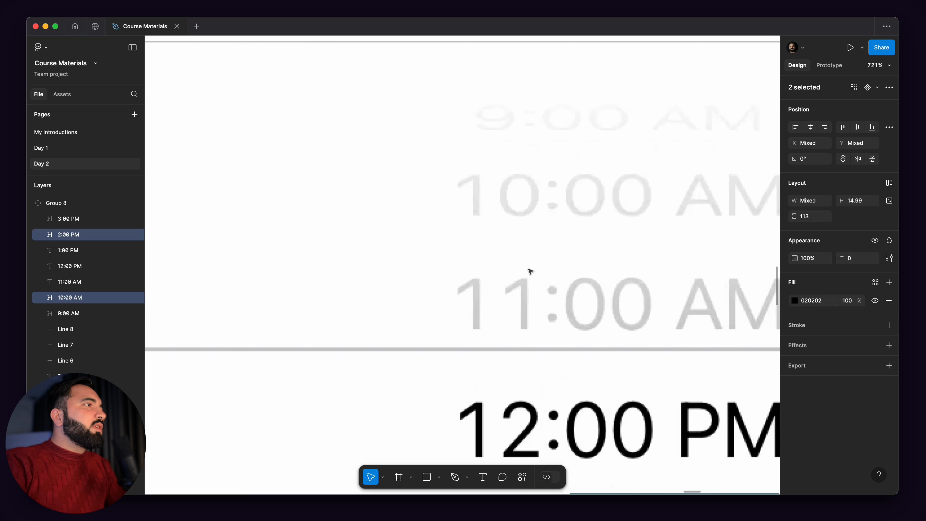
click(795, 301)
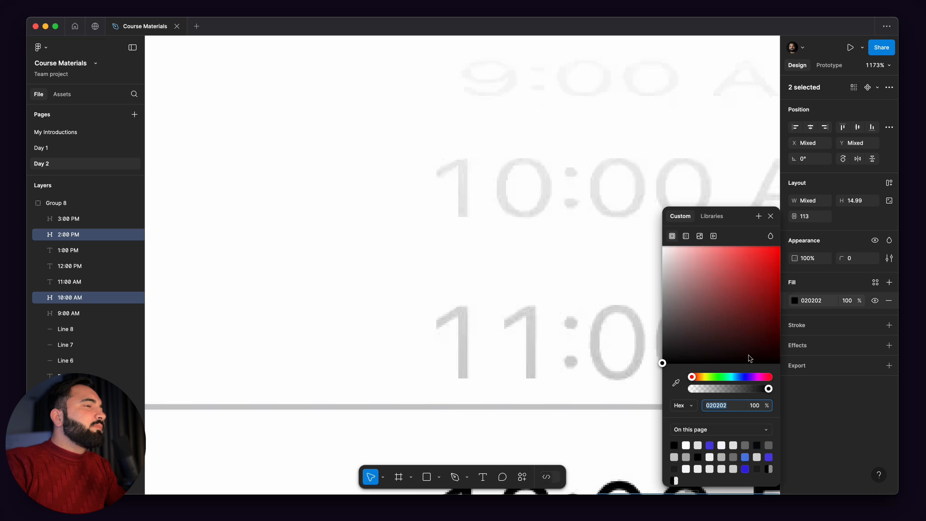
click(676, 382)
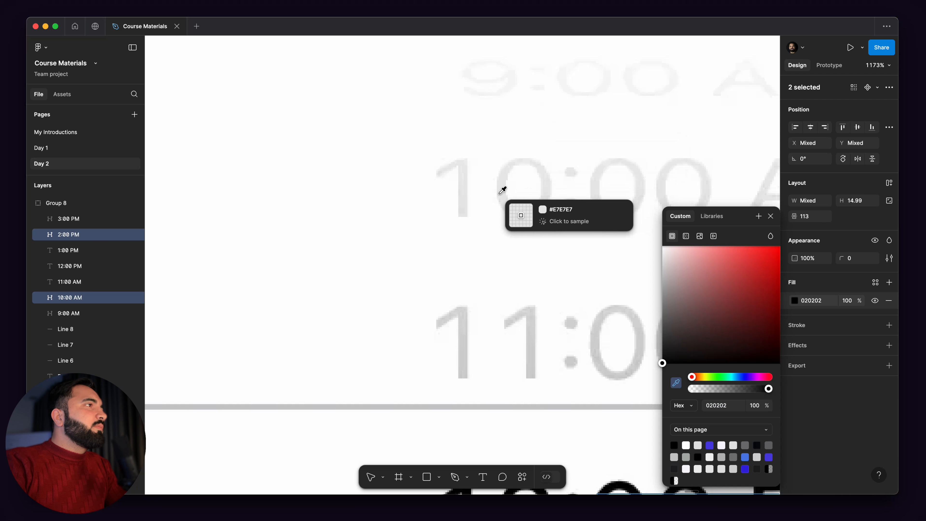
click(503, 187)
scroll(498, 181, down, 10)
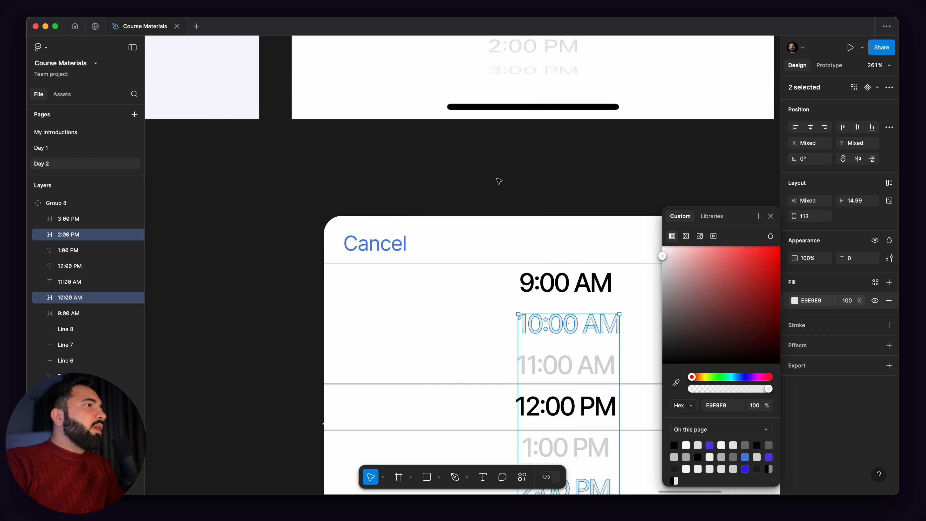
scroll(596, 65, up, 2)
Fill the 9:00 AM and 3:00 PM rows with F7F7F7, sampled from the reference's 9:00 AM row.
click(584, 71)
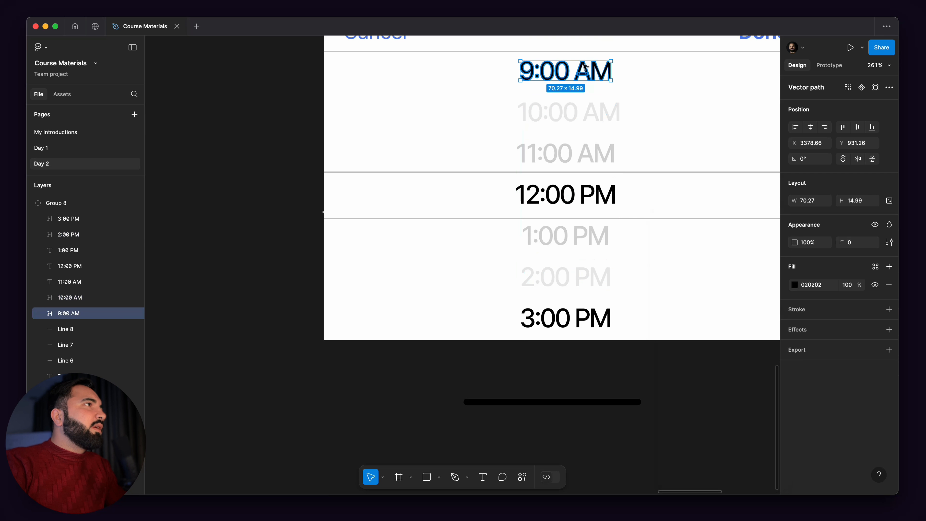
shift+click(580, 311)
scroll(576, 302, down, 10)
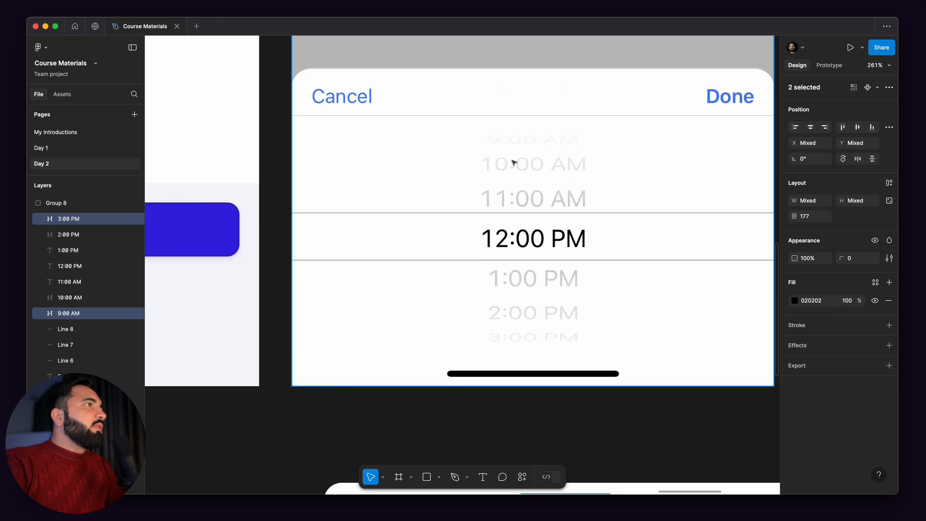
scroll(515, 160, up, 15)
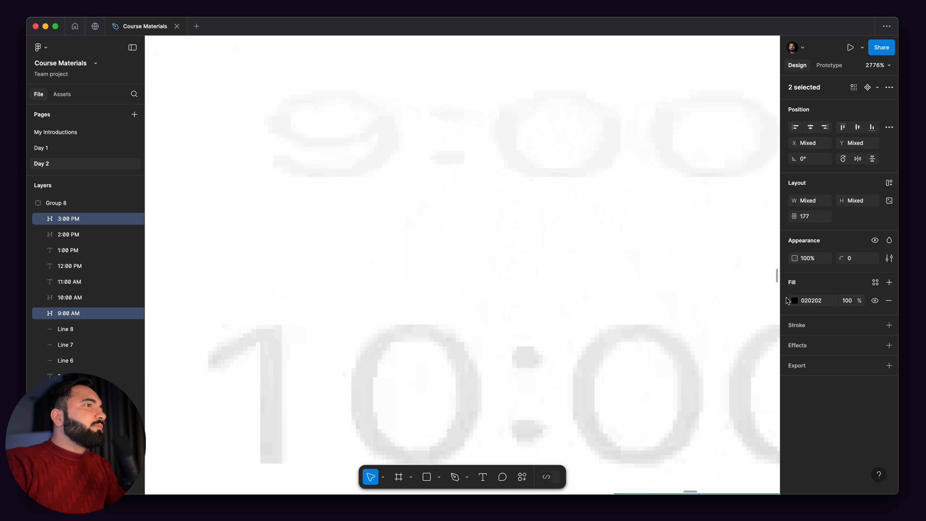
click(794, 300)
click(677, 383)
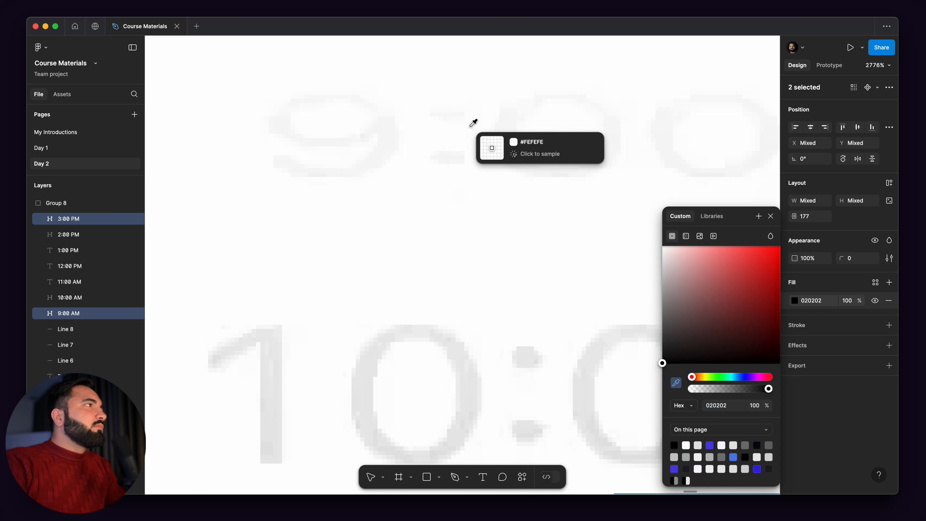
click(394, 125)
scroll(405, 123, down, 15)
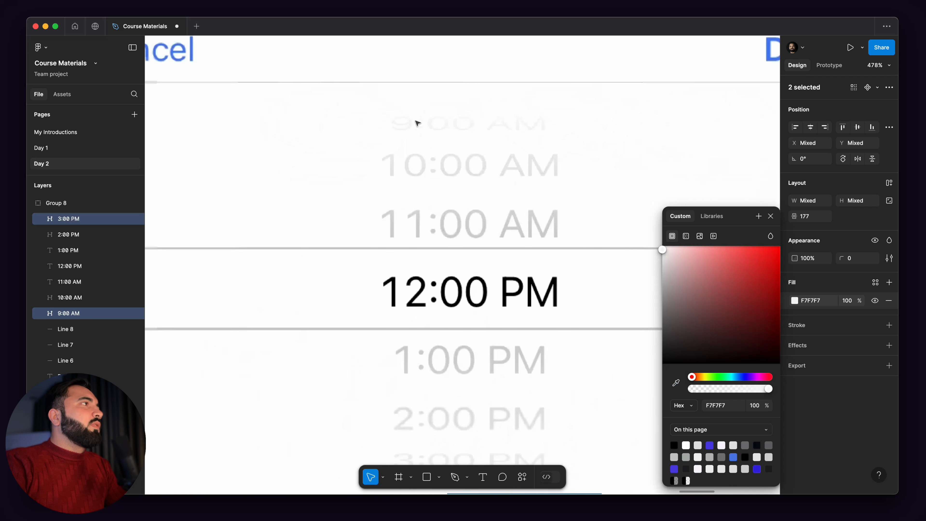
click(607, 345)
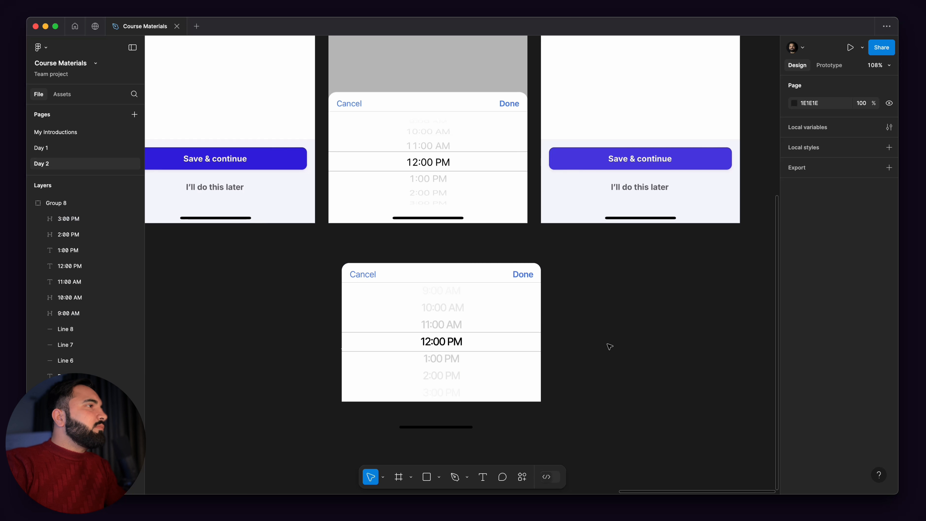
Squash the 3:00 PM row vertically about its centre to a height of 9.
scroll(688, 275, down, 3)
scroll(536, 297, up, 10)
click(499, 373)
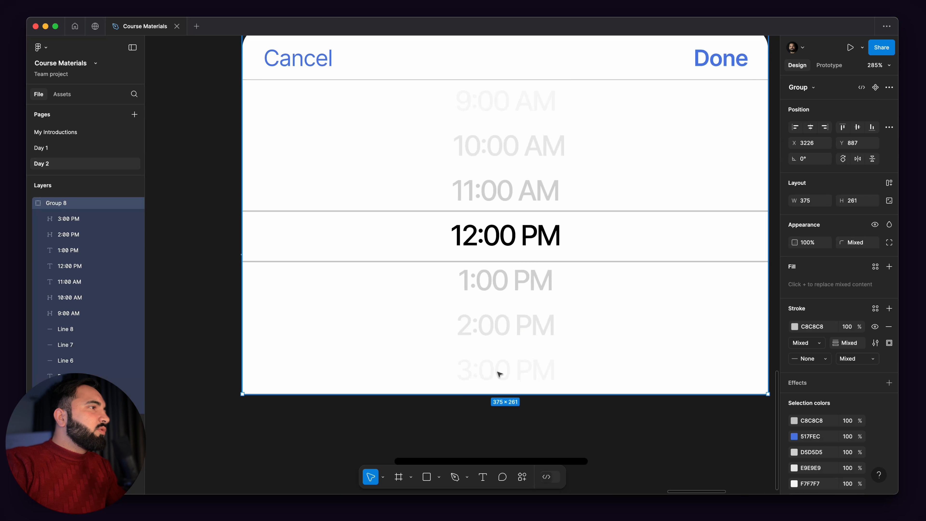
double_click(498, 372)
scroll(500, 379, up, 5)
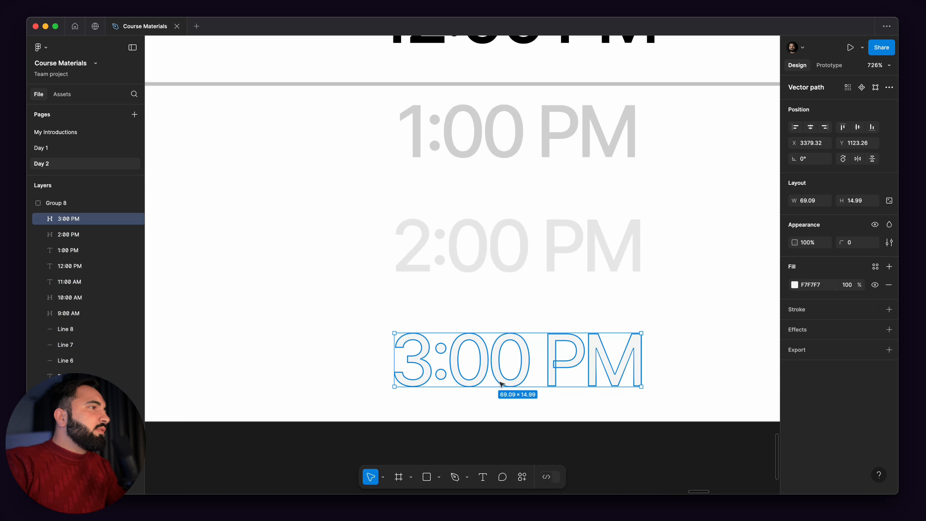
drag(502, 380, 504, 374)
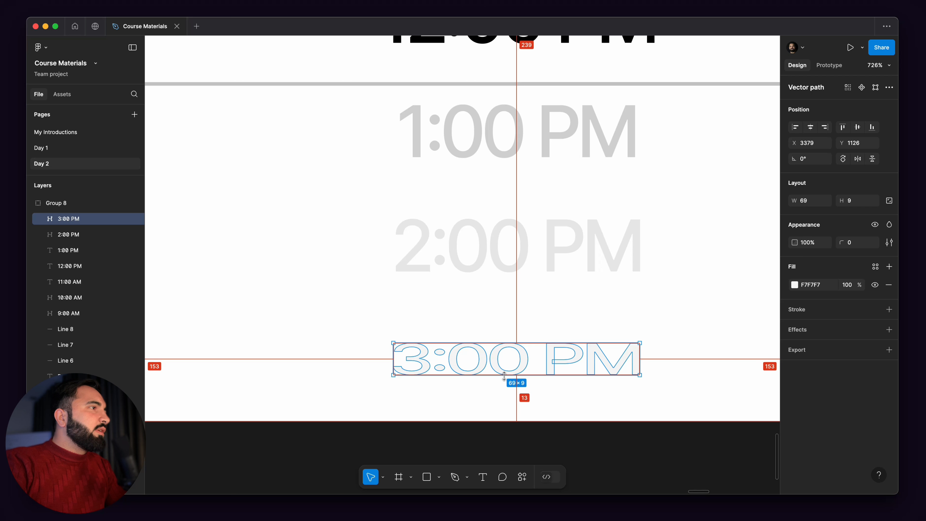
Squash the 2:00 PM and 10:00 AM rows vertically about their centres to a height of 11 each.
click(529, 263)
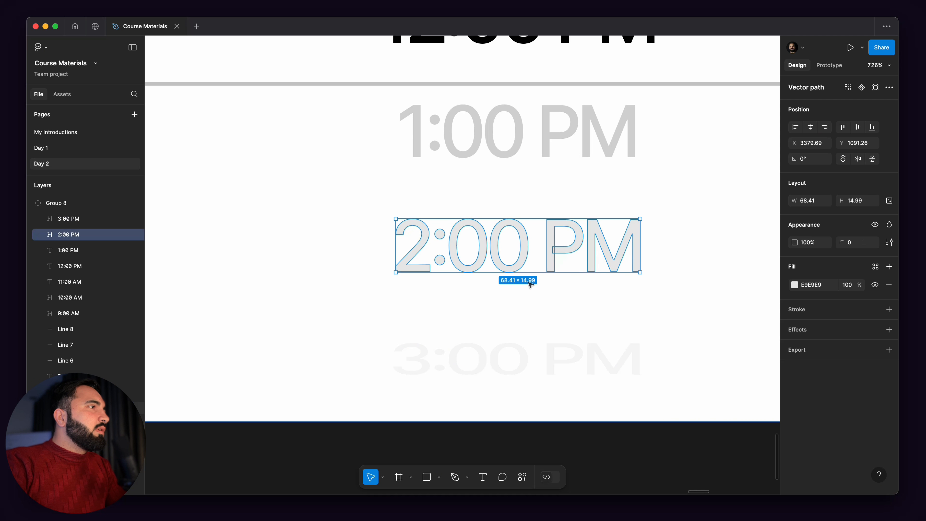
drag(530, 276, 534, 266)
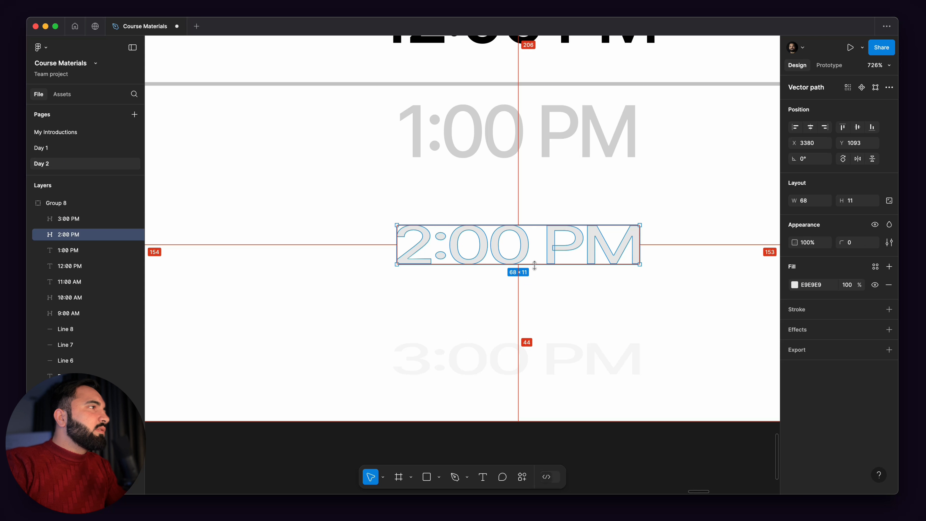
scroll(534, 266, up, 10)
click(540, 172)
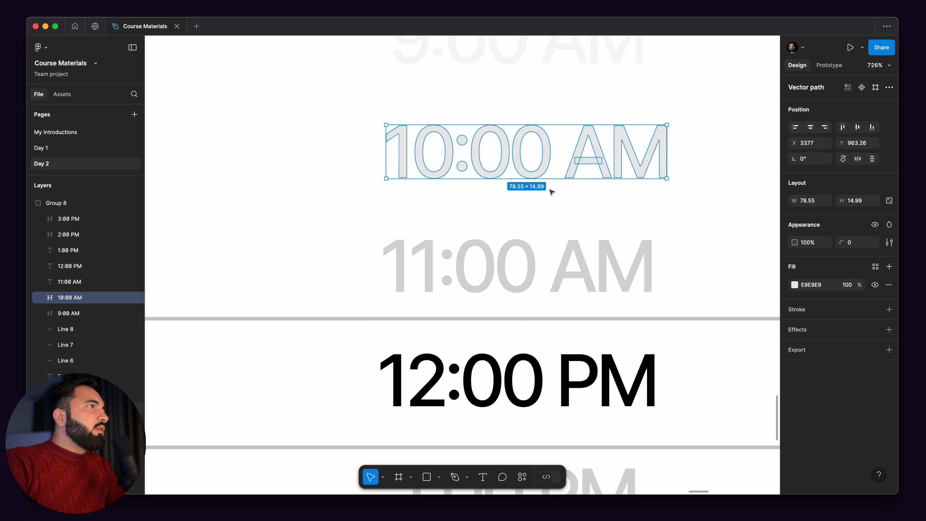
drag(552, 179, 554, 172)
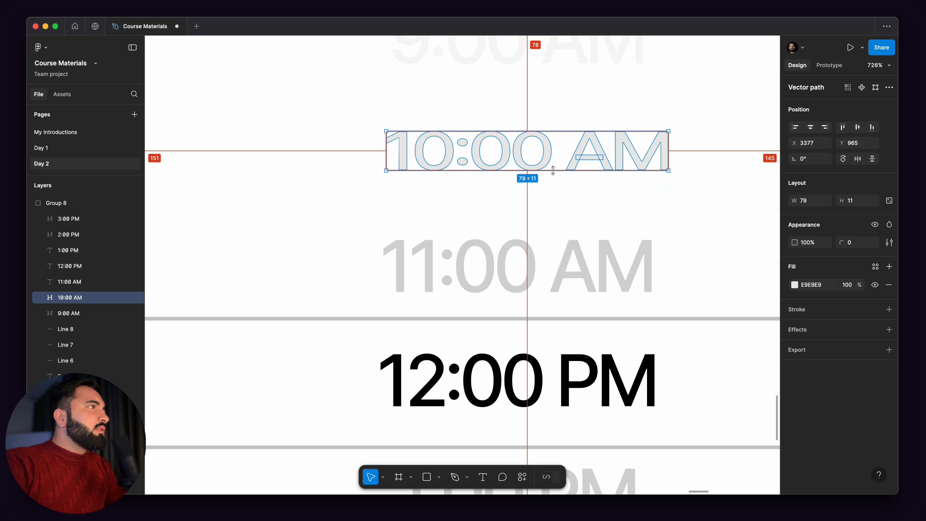
Squash the 9:00 AM row vertically about its centre to a height of 7.
scroll(551, 172, up, 5)
click(522, 256)
drag(523, 271, 524, 257)
scroll(524, 258, down, 10)
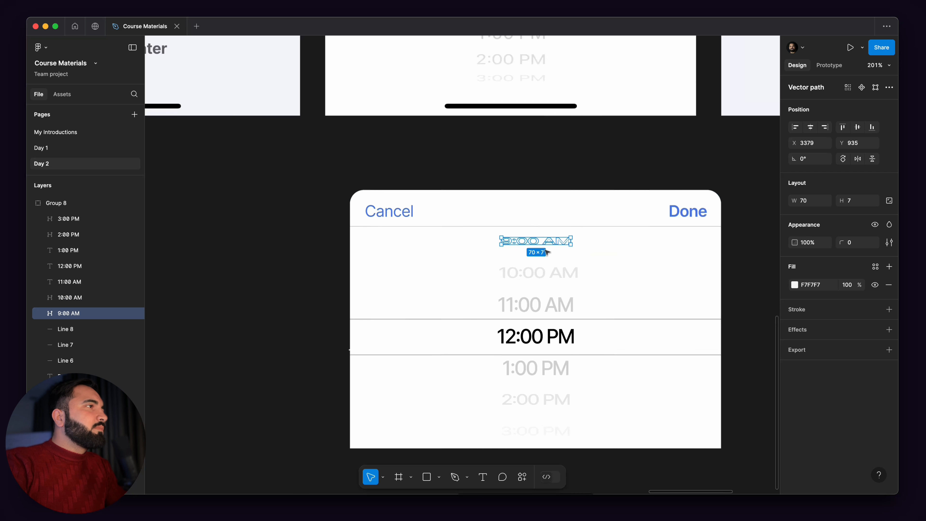
click(257, 259)
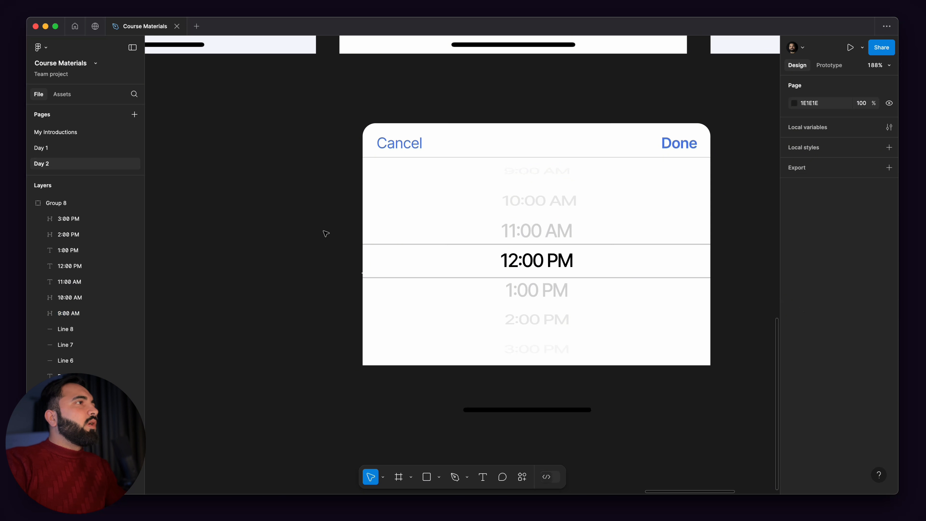
Wrap all seven hour rows, 9:00 AM to 3:00 PM, in a vertical auto layout with a gap of 11.
scroll(490, 225, up, 2)
click(529, 204)
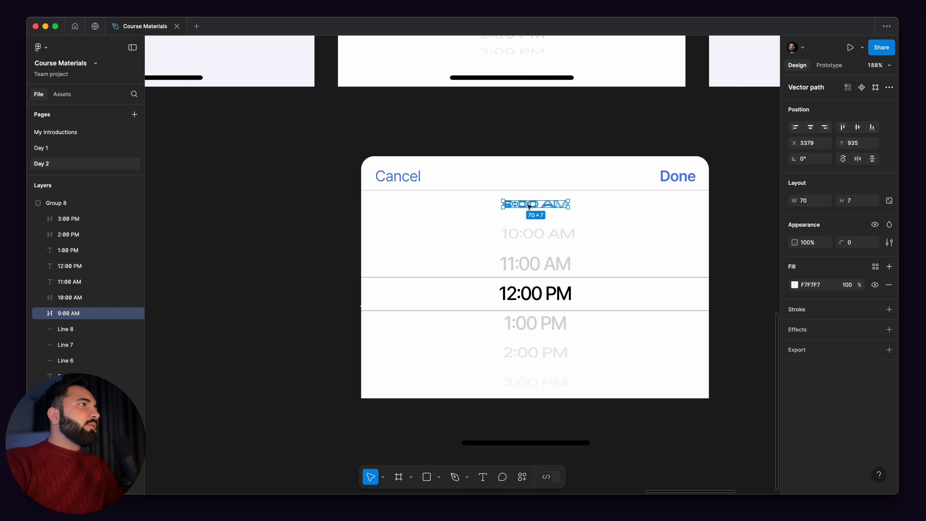
shift+click(551, 239)
shift+click(536, 265)
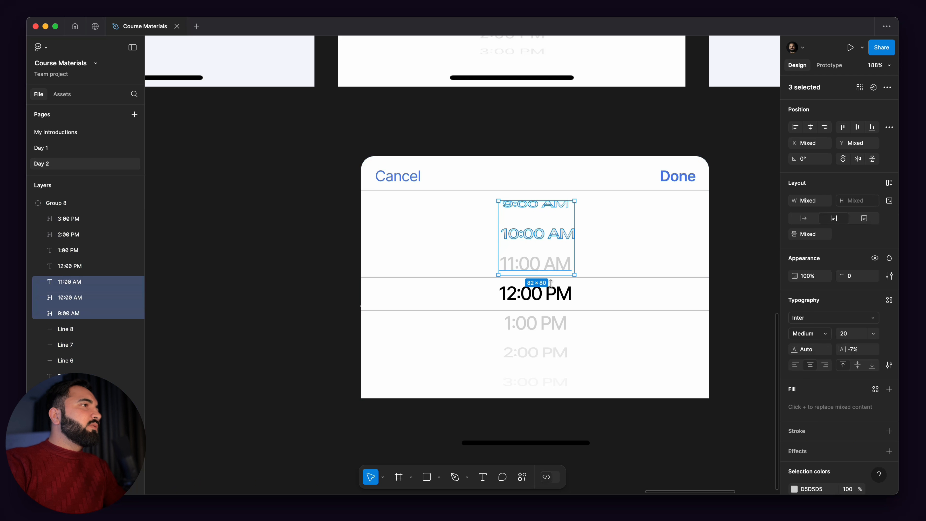
shift+click(535, 294)
shift+click(538, 329)
shift+click(536, 352)
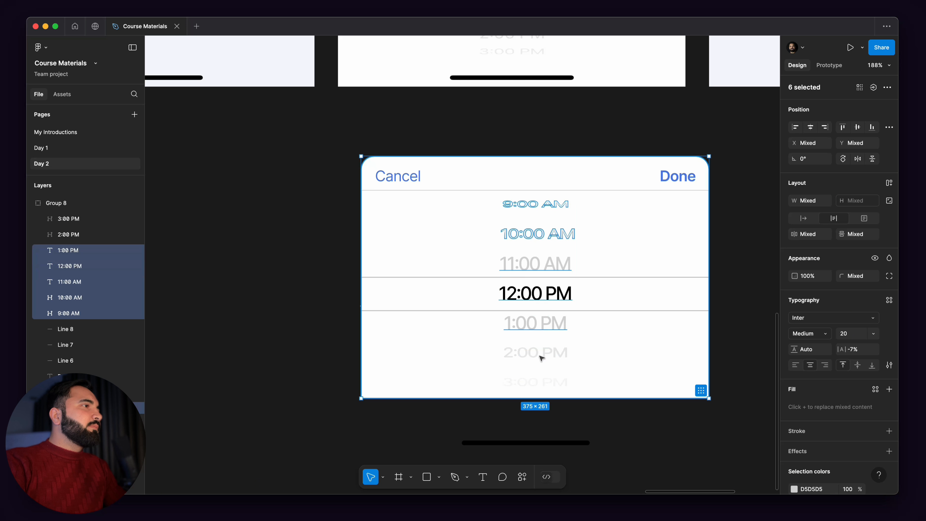
shift+click(540, 382)
shift+click(539, 382)
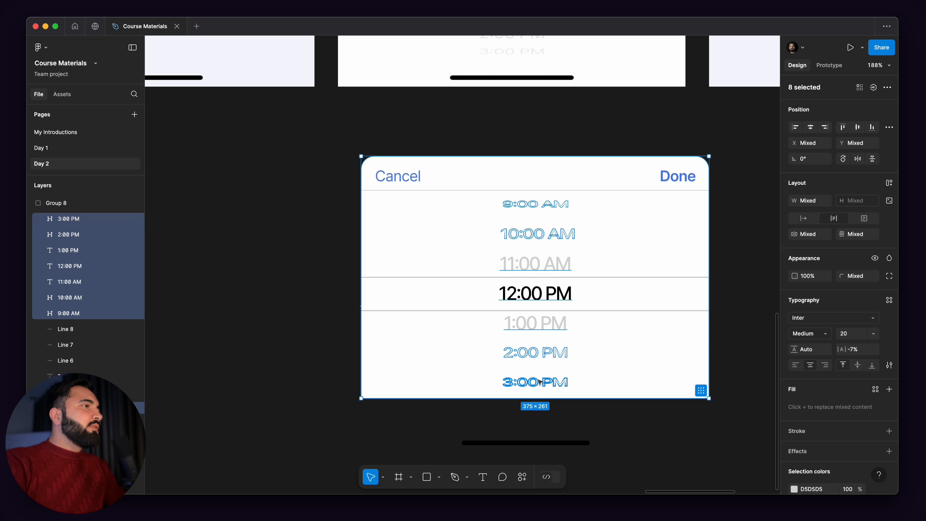
shift+click(673, 252)
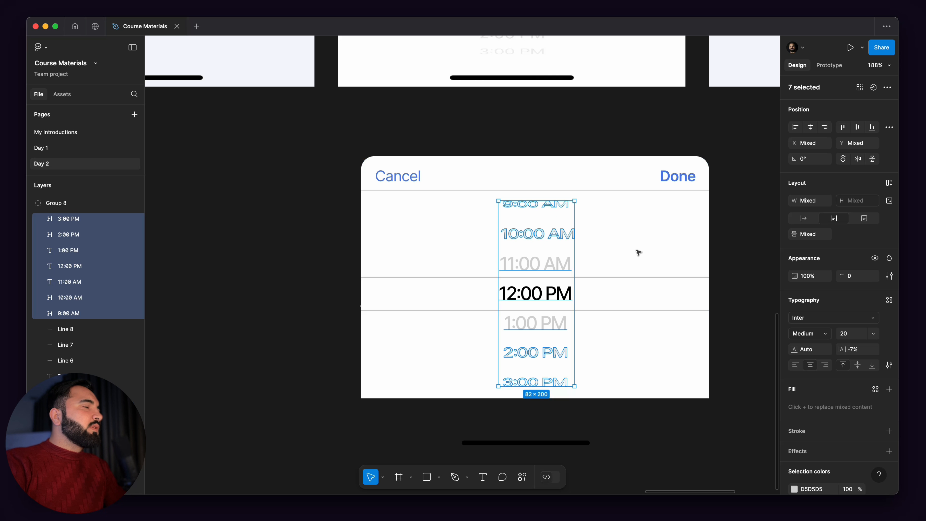
key(shift+a)
scroll(538, 243, up, 3)
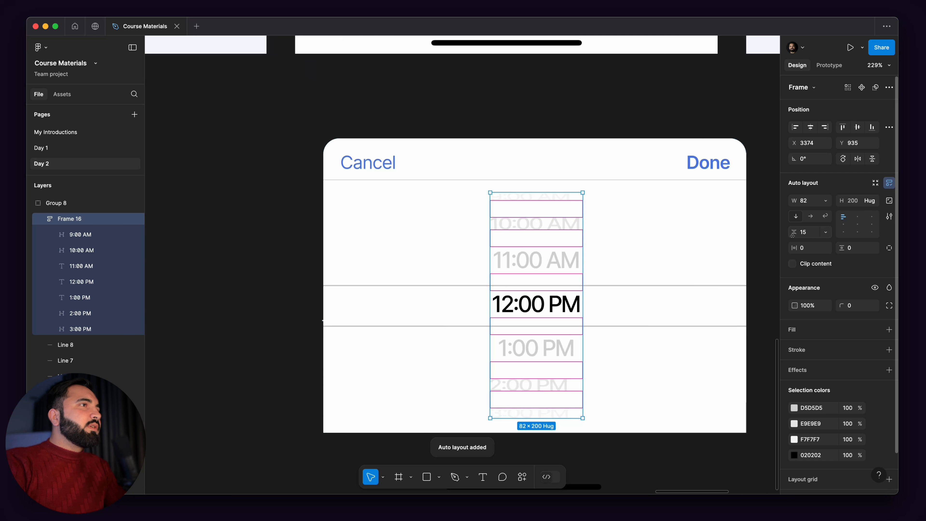
drag(792, 236, 792, 236)
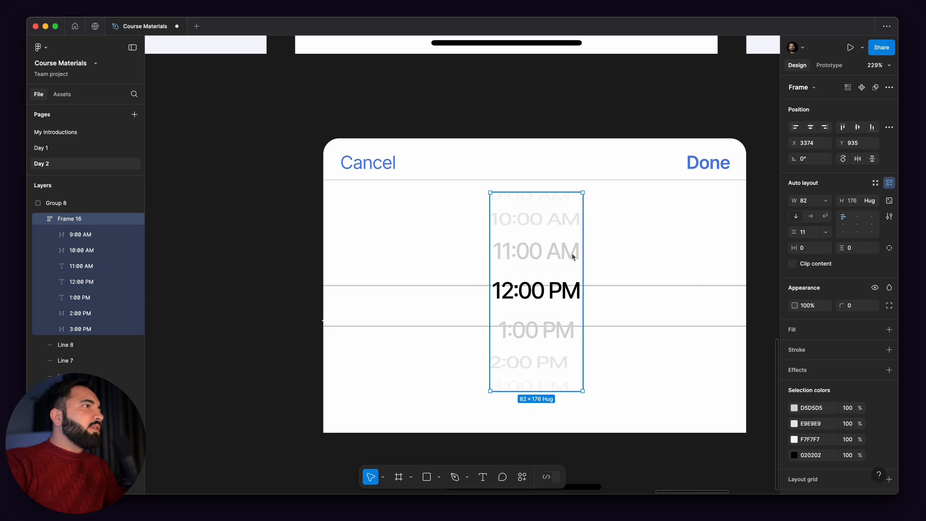
Move the hour frame down so 12:00 PM sits between the two divider lines, and align its rows to top center.
drag(573, 257, 575, 271)
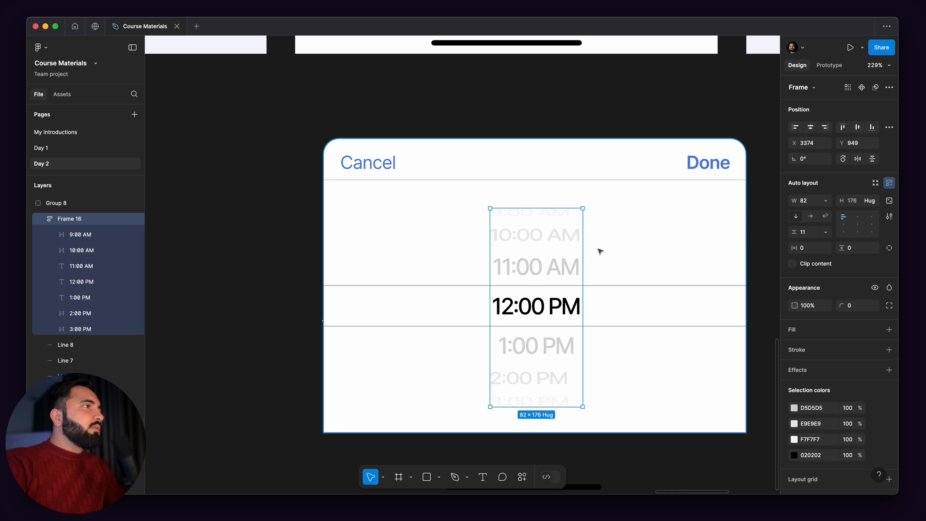
scroll(599, 250, down, 2)
click(857, 217)
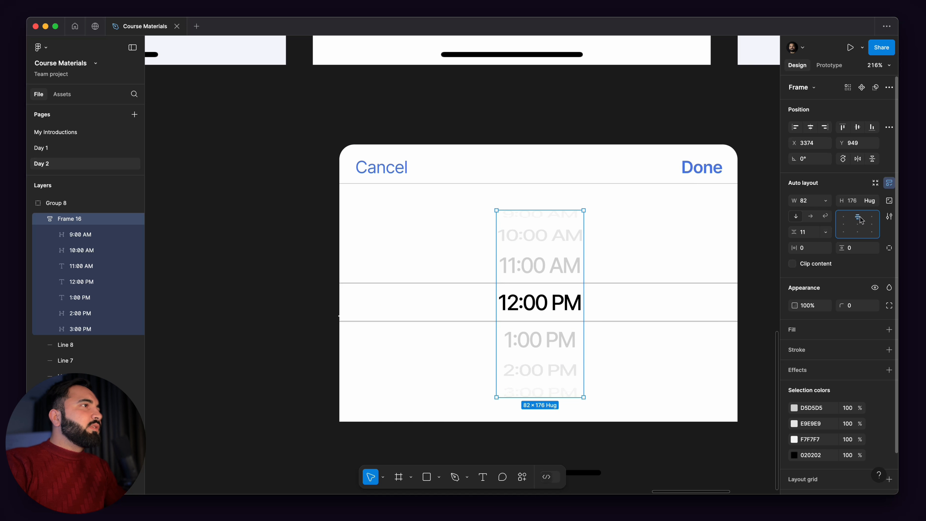
scroll(543, 208, up, 5)
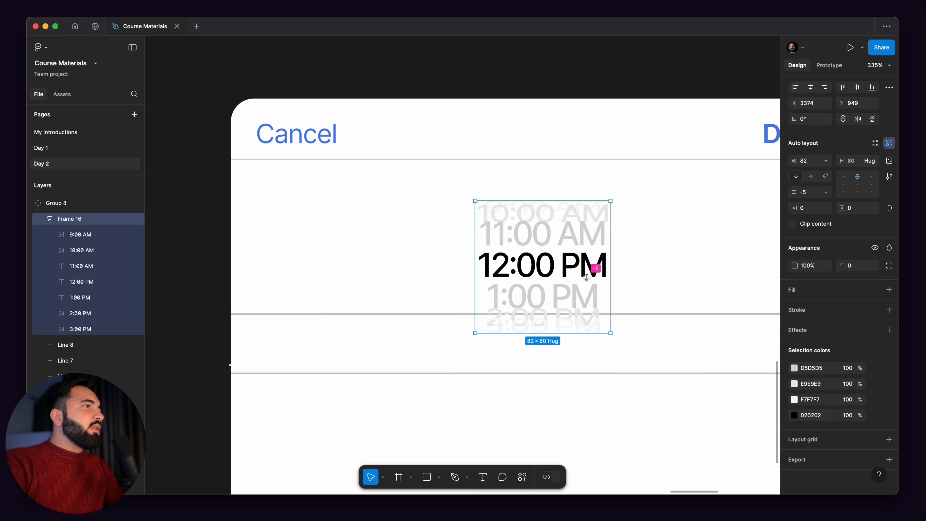
scroll(584, 283, down, 5)
click(360, 319)
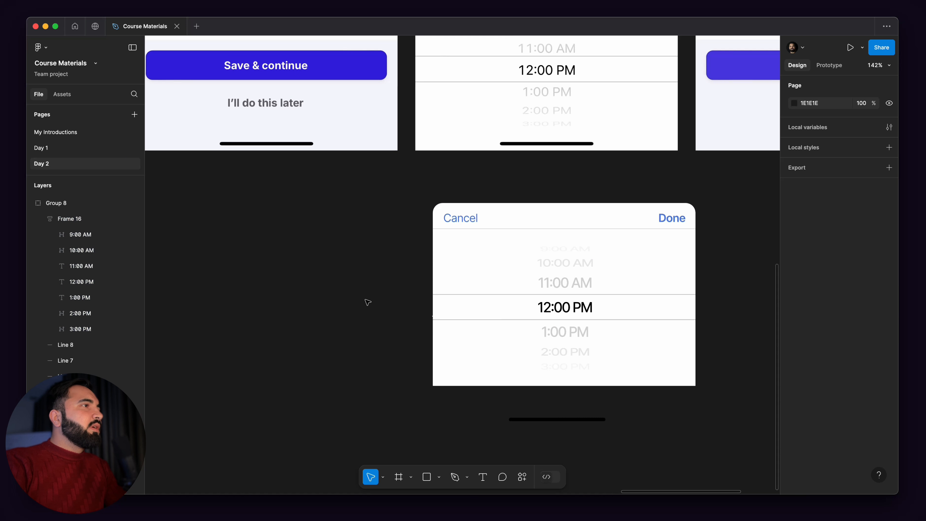
scroll(405, 267, down, 5)
drag(429, 229, 630, 347)
click(655, 320)
scroll(529, 318, up, 2)
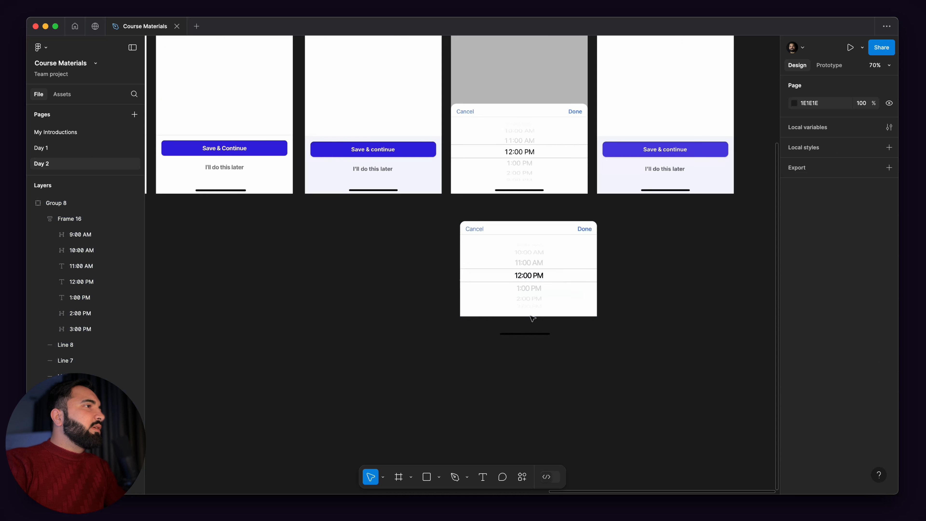
Extend the picker sheet's white background rectangle downward to a height of 286.
click(523, 329)
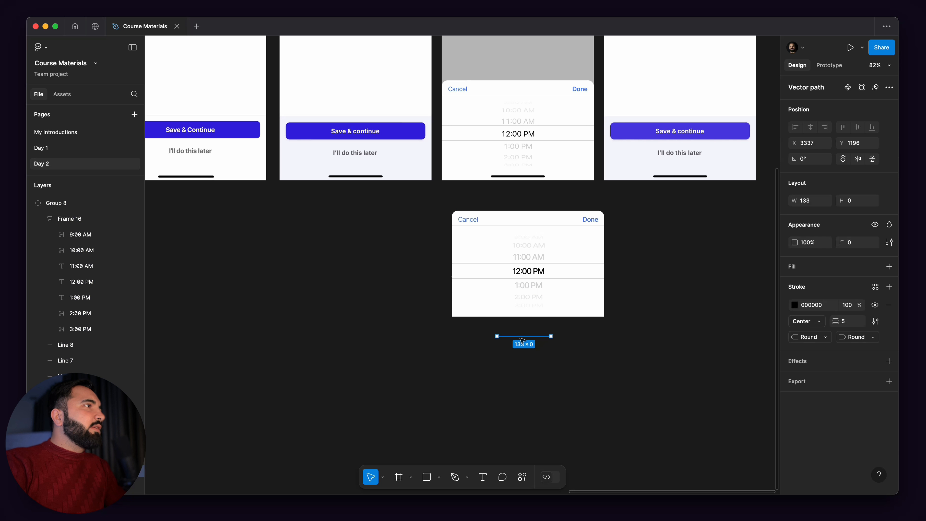
click(528, 315)
mouse_move(528, 316)
mouse_down()
mouse_move(528, 337)
mouse_move(529, 327)
mouse_up()
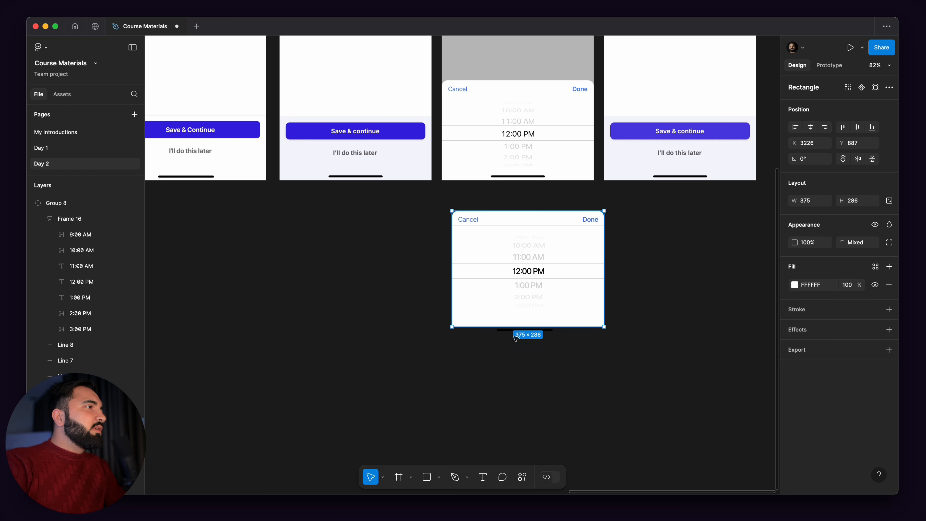
Remove the black home indicator line, paste it back in front of the picker sheet and centre it near the sheet's lower edge.
scroll(515, 336, up, 5)
click(518, 324)
key(BackSpace)
click(533, 306)
key(ctrl+v)
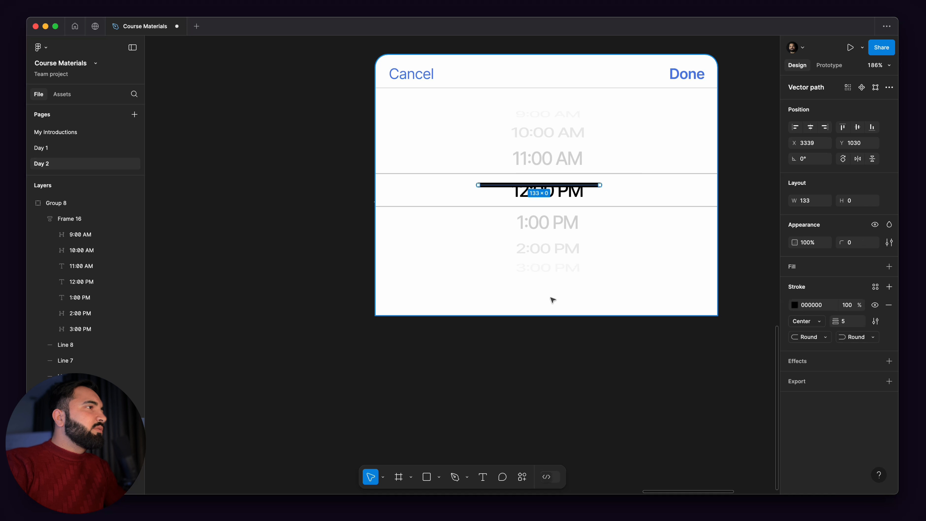
drag(550, 185, 562, 310)
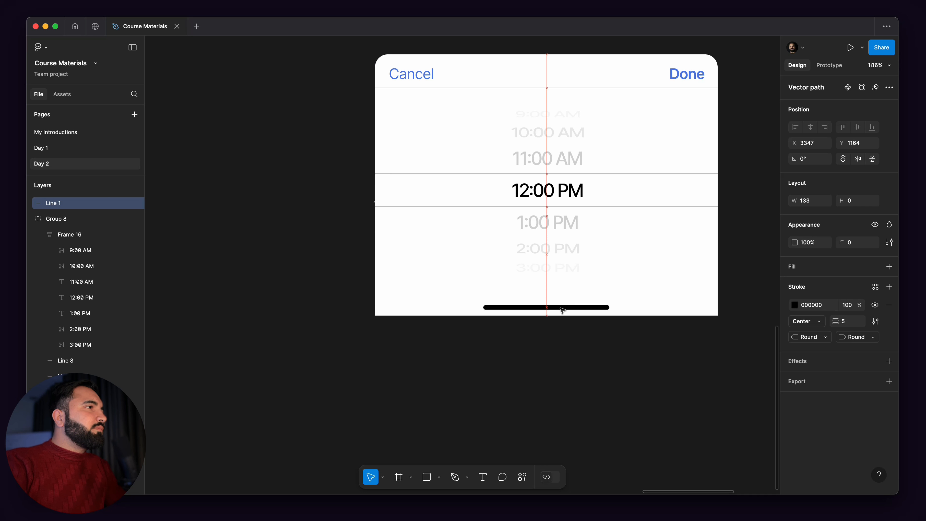
click(554, 331)
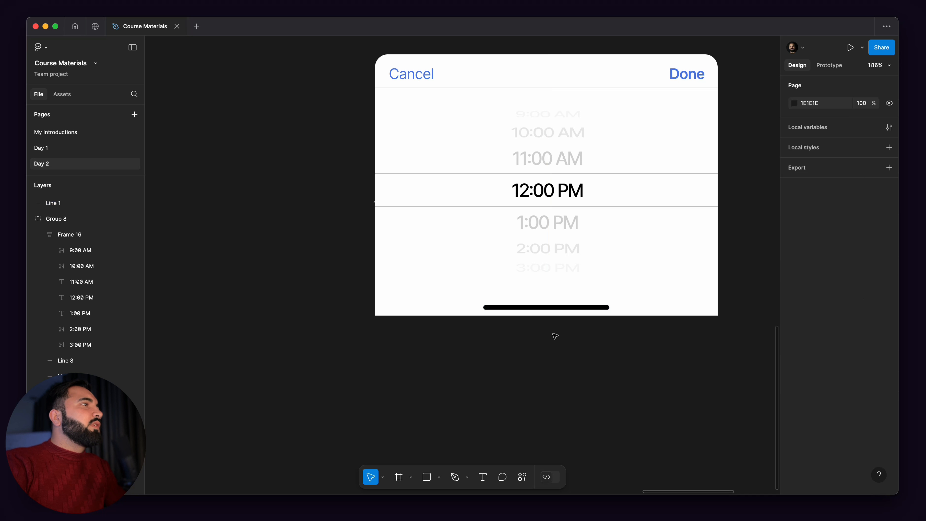
Compare the rebuilt daily reminder screen and time picker with the reference screenshots, selecting the 12:00 PM reference image.
key(shift+1)
scroll(460, 309, left, 3)
scroll(460, 309, up, 1)
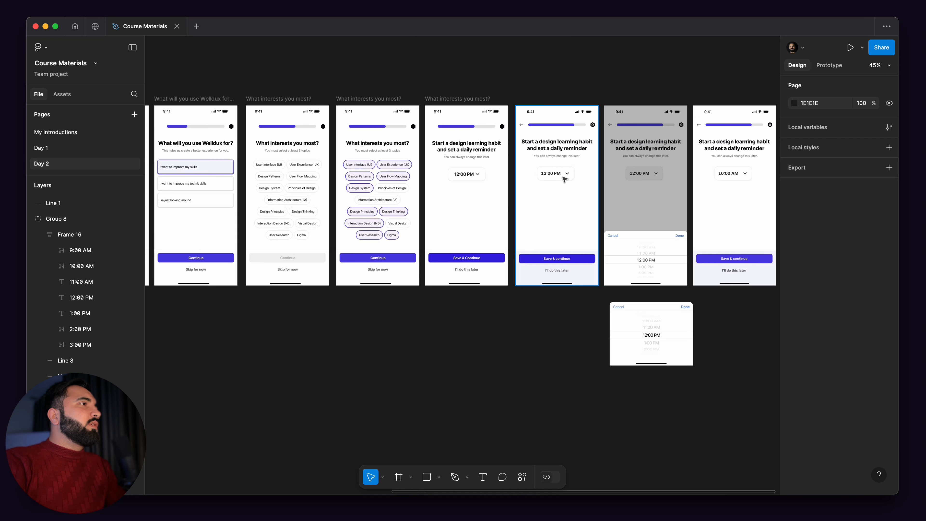
scroll(561, 183, down, 1)
click(536, 126)
scroll(536, 126, up, 3)
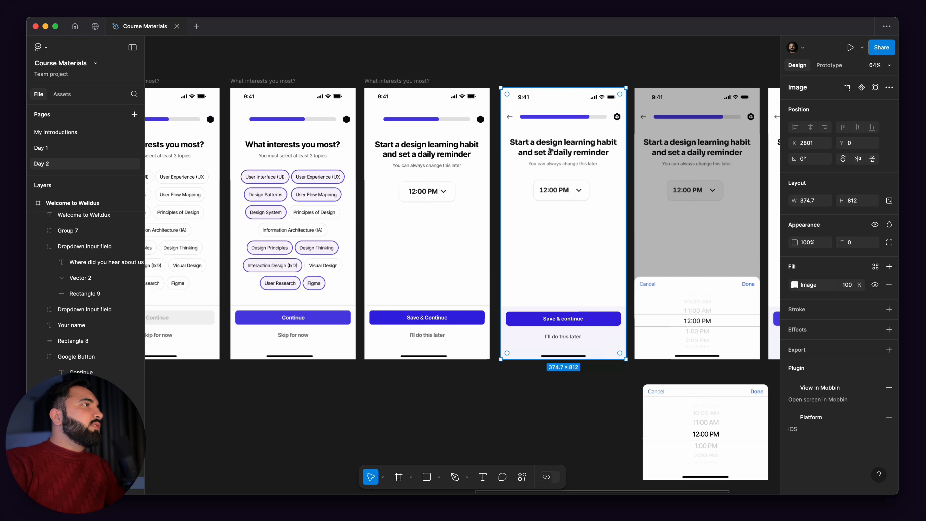
click(496, 132)
click(559, 150)
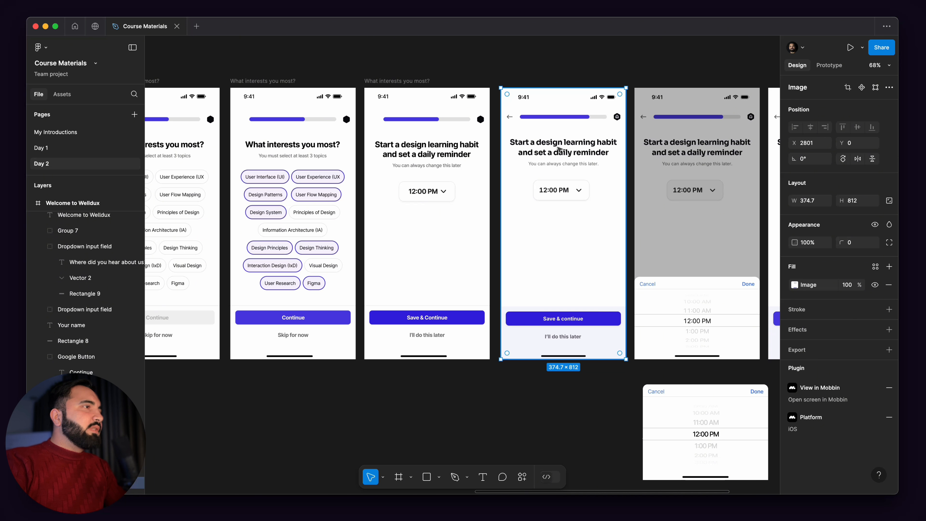
Replace the selected 12:00 PM reference image with a copy of the rebuilt reminder screen, and rename the original frame Reminder.
key(Delete)
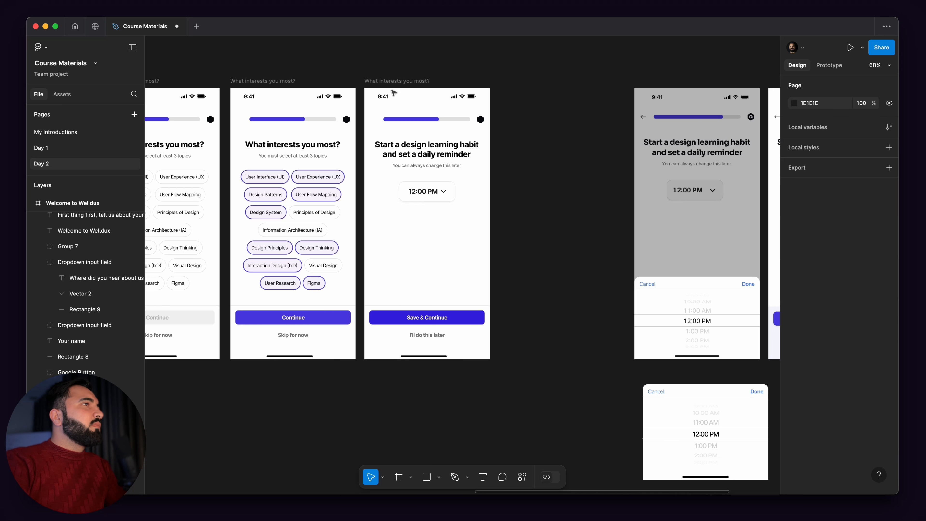
alt+drag(388, 81, 526, 92)
double_click(407, 80)
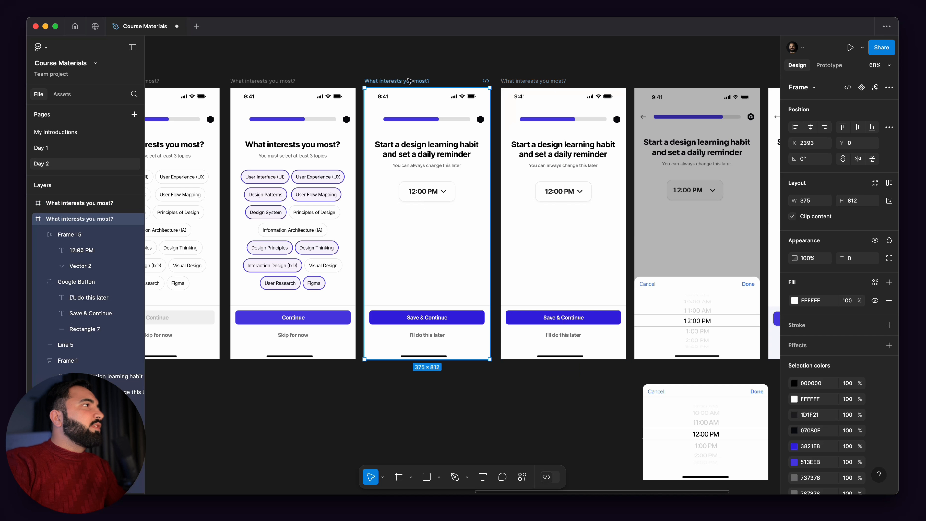
text(REM)
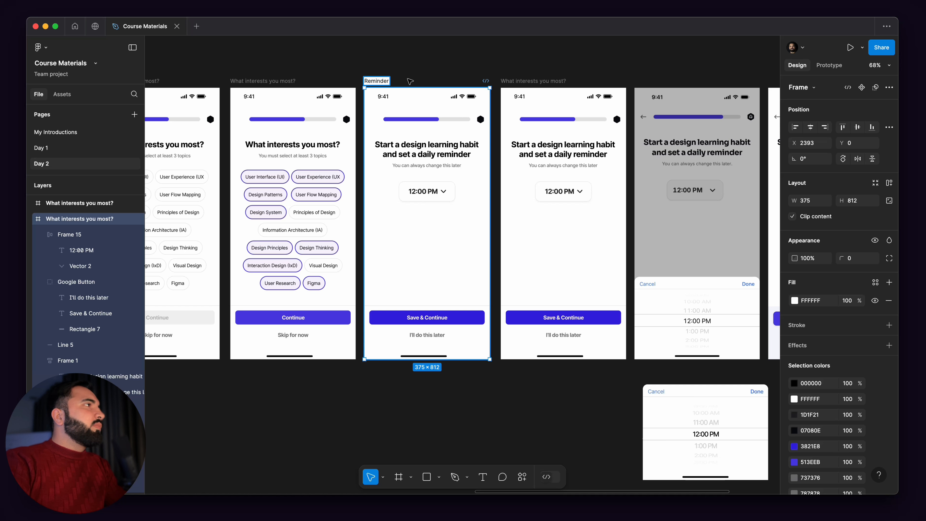
key(Return)
Rename the copied reminder screen frame as Reminder popup.
click(553, 81)
double_click(553, 83)
text(Reminder)
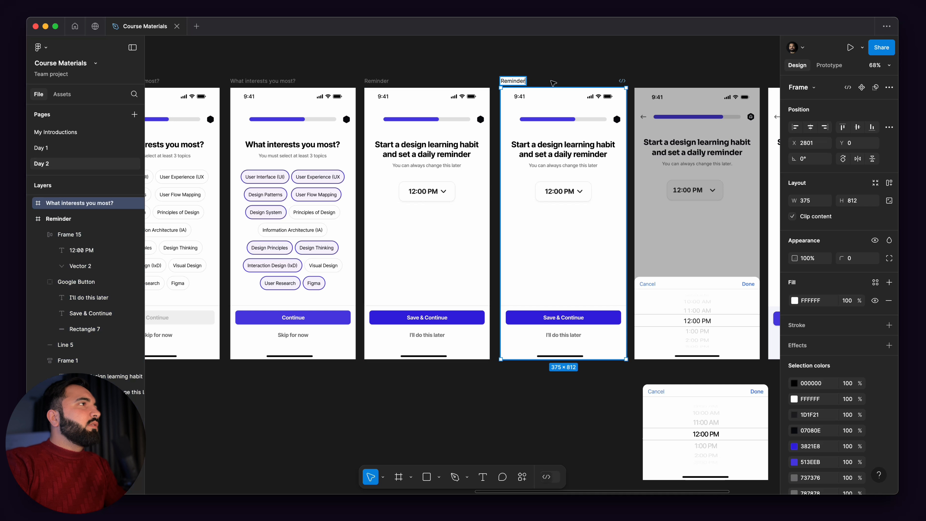
text(popu)
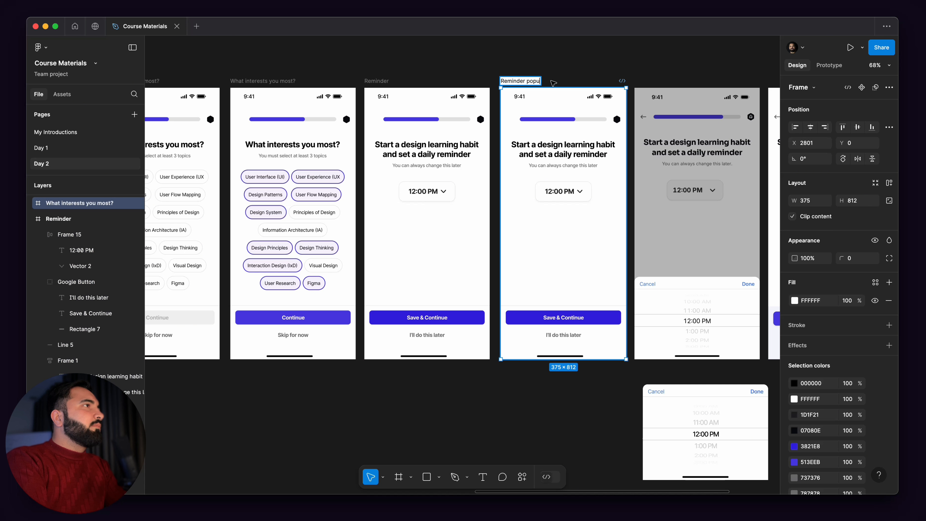
text(p)
key(Return)
Copy the dark overlay rectangle from the Welcome to Welldux popup screen into Reminder popup and extend it to a height of 812.
scroll(553, 83, down, 6)
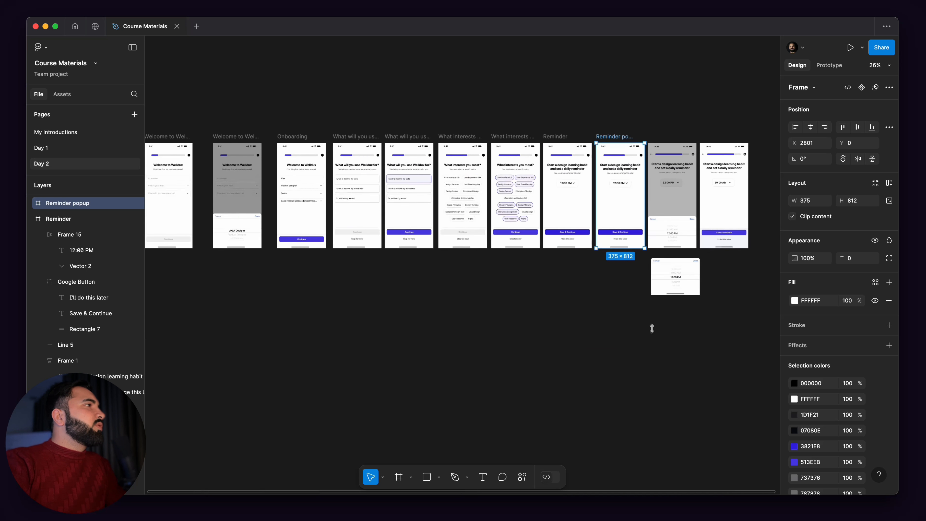
click(343, 181)
drag(431, 269, 368, 285)
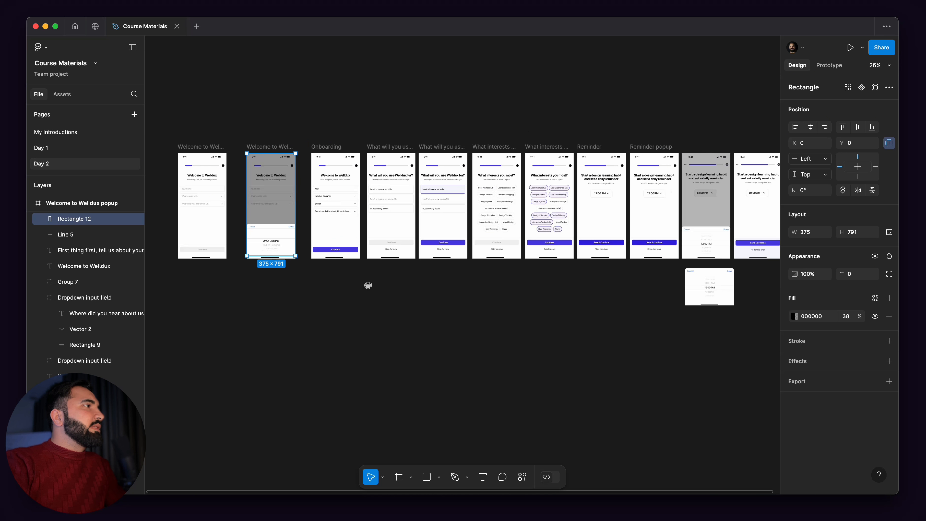
drag(666, 198, 570, 229)
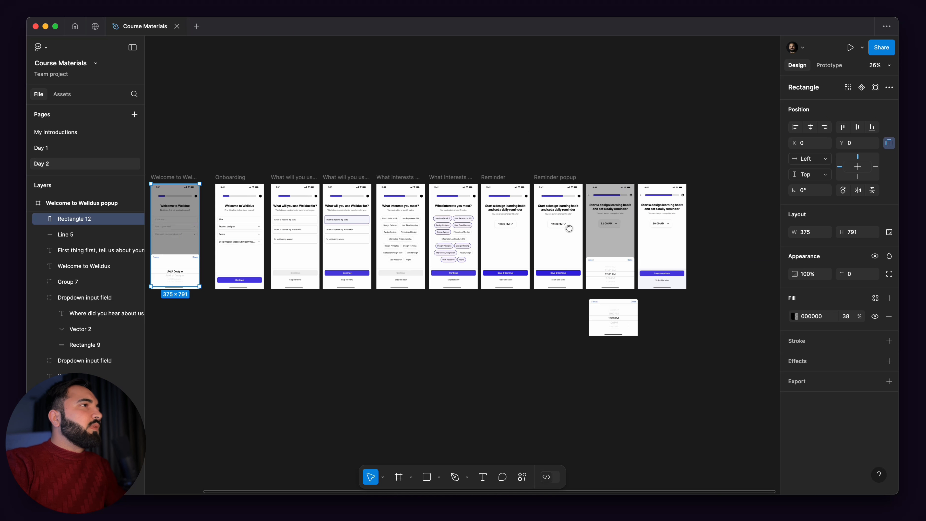
click(560, 180)
key(ctrl+v)
scroll(550, 202, up, 5)
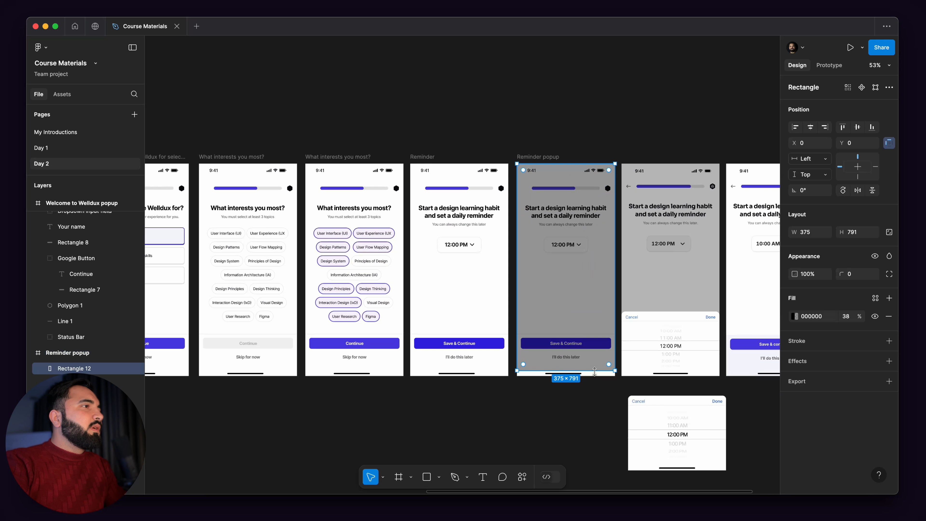
drag(595, 371, 603, 377)
Group all the pieces of the rebuilt time picker sheet, including its home indicator line.
scroll(522, 423, down, 3)
scroll(523, 424, left, 2)
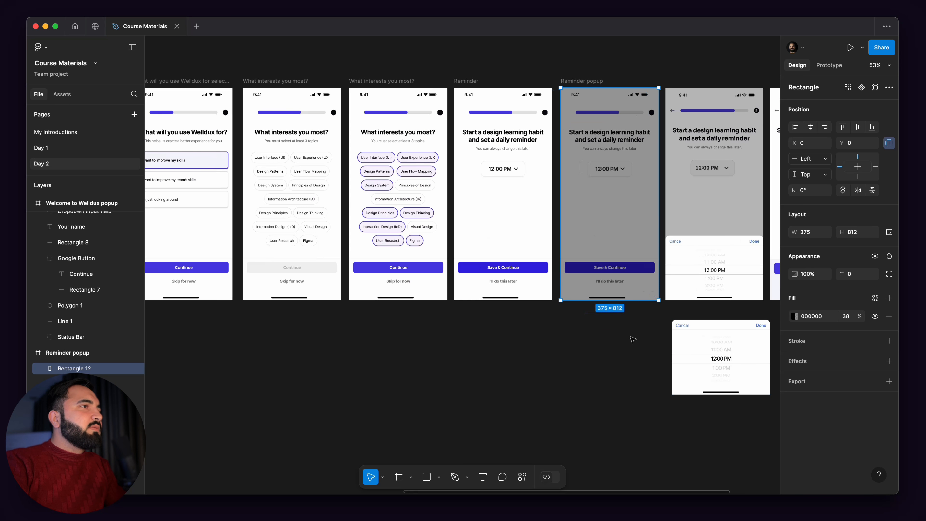
drag(631, 337, 751, 404)
click(644, 419)
scroll(612, 335, right, 5)
scroll(612, 335, down, 1)
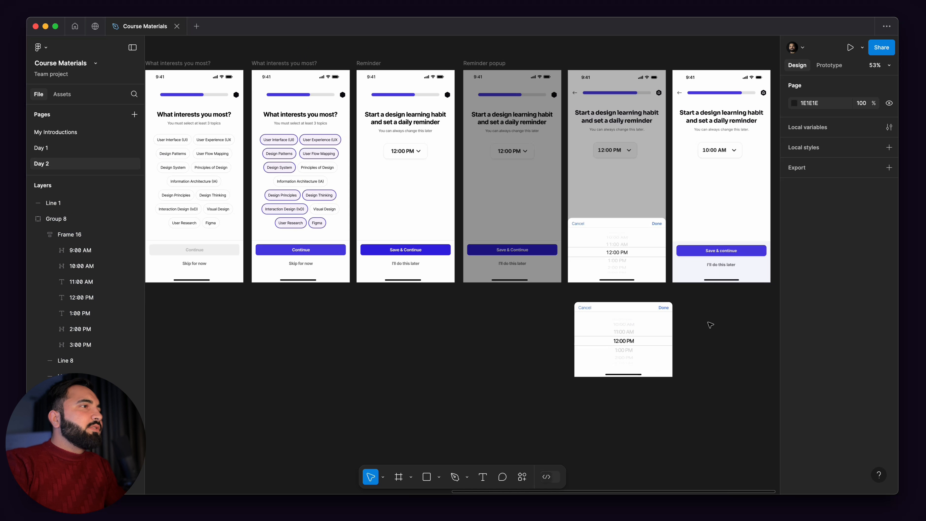
drag(705, 309, 549, 397)
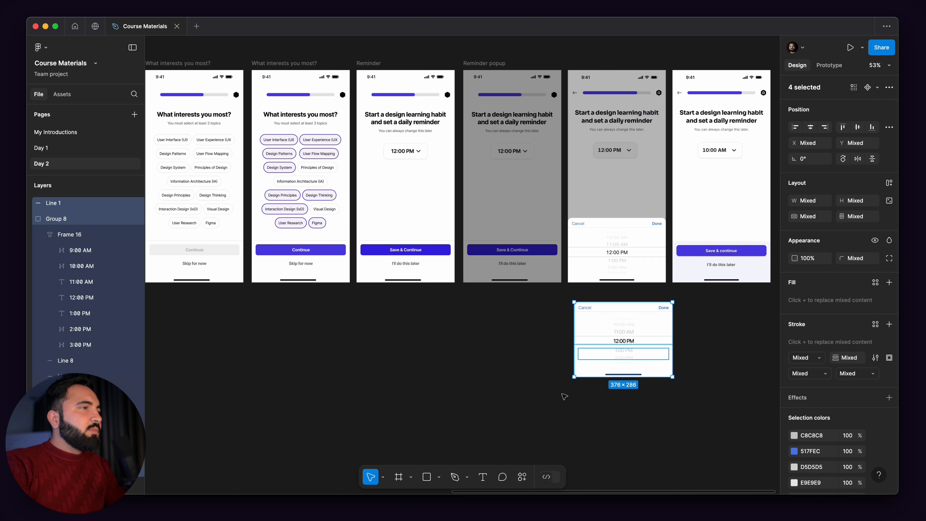
key(super+g)
Move the time picker group onto the Reminder popup screen at X 0, Y 526, flush with its lower edge.
scroll(533, 378, up, 3)
scroll(533, 378, left, 3)
drag(689, 414, 577, 302)
scroll(573, 306, up, 5)
scroll(578, 302, down, 5)
drag(642, 316, 616, 323)
scroll(603, 296, up, 3)
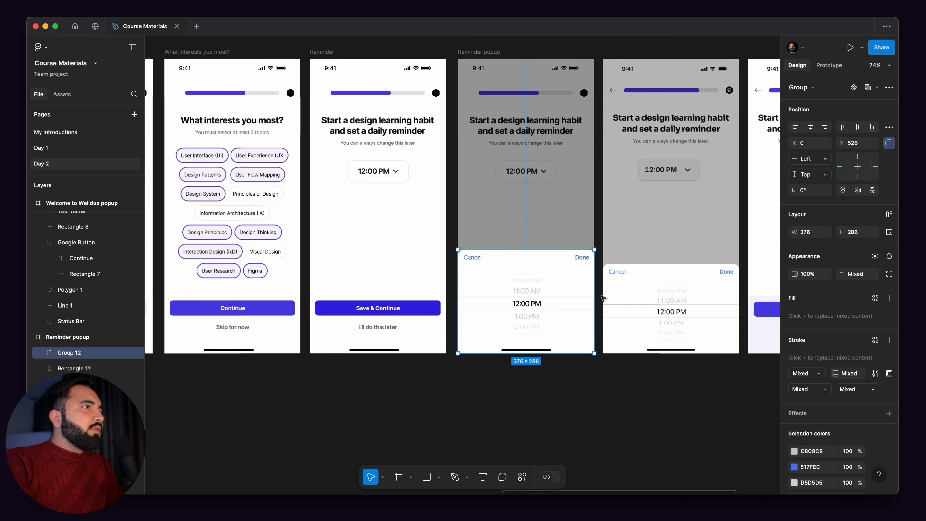
Check the placement of the picker sheet's Cancel label, Done label and header divider line relative to the hour rows.
scroll(604, 299, up, 3)
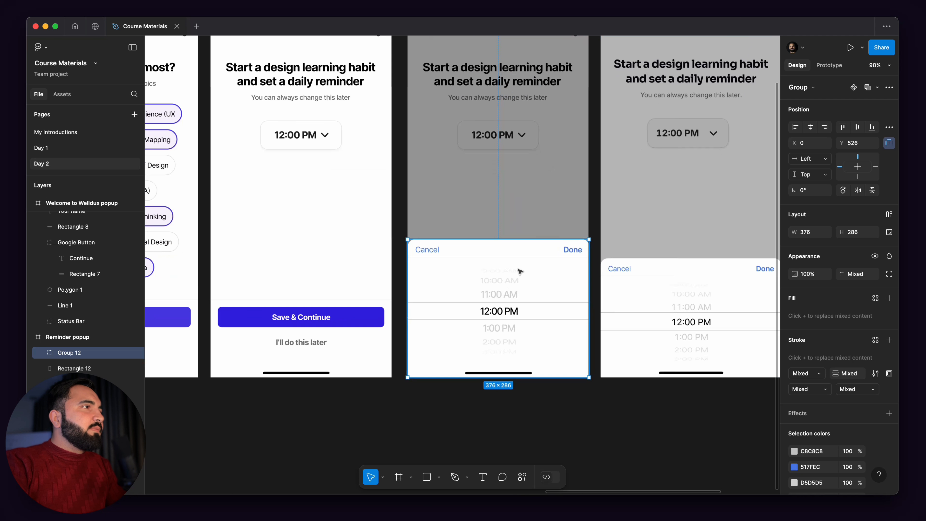
scroll(547, 274, up, 1)
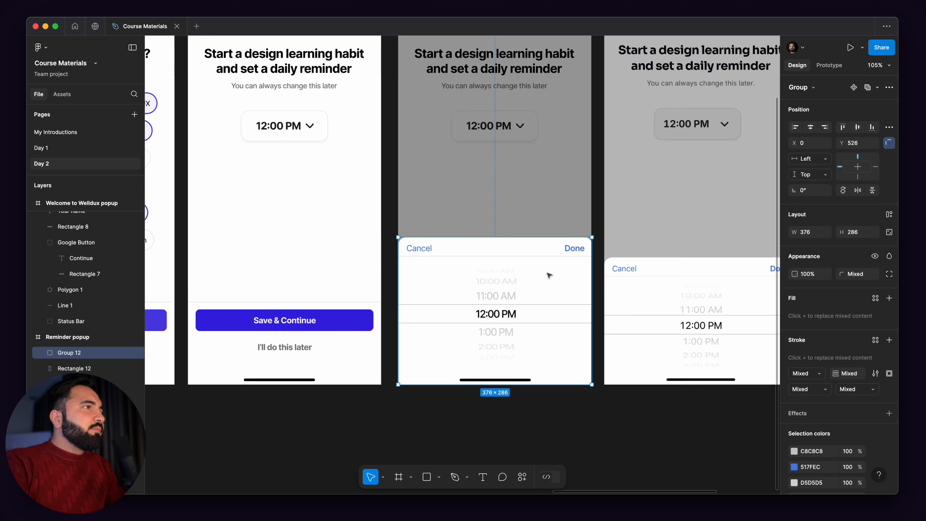
double_click(564, 254)
scroll(573, 248, up, 1)
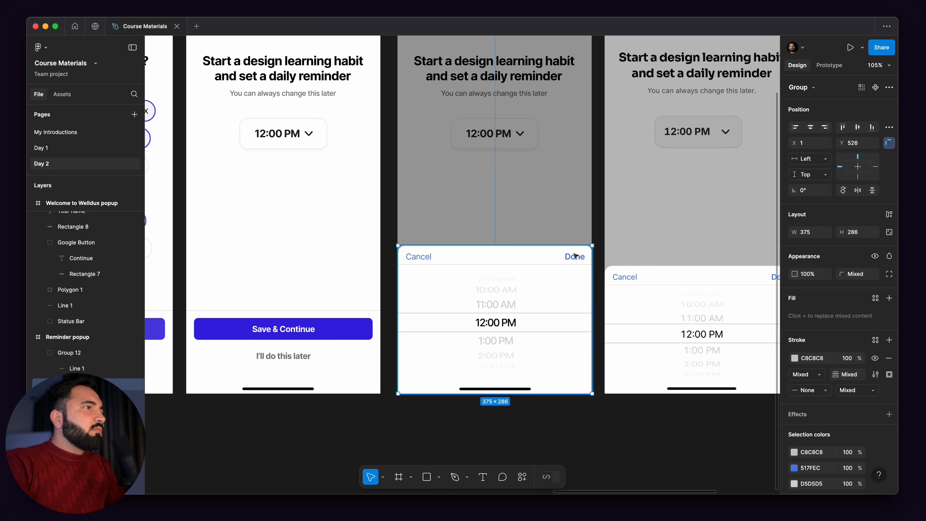
double_click(574, 256)
scroll(575, 258, up, 2)
shift+click(541, 266)
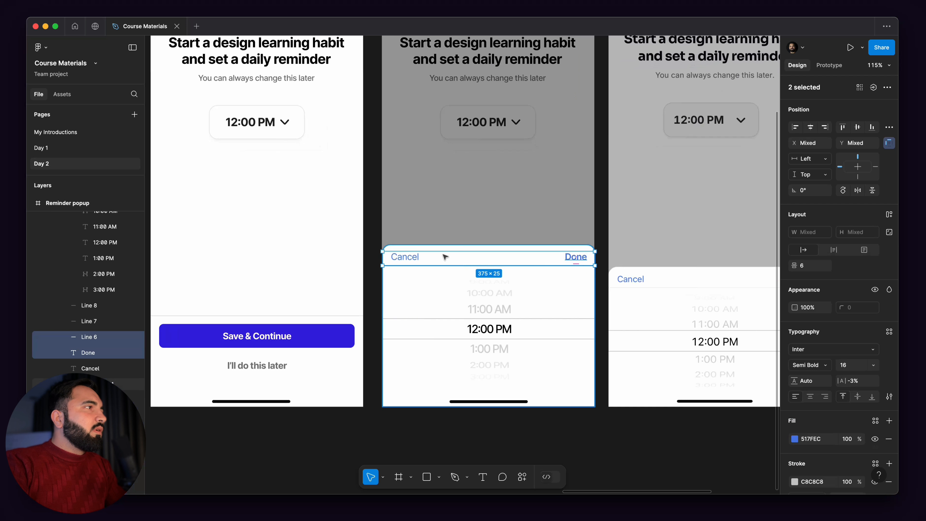
shift+click(416, 257)
mouse_move(419, 263)
mouse_down()
mouse_move(421, 276)
mouse_move(423, 259)
mouse_up()
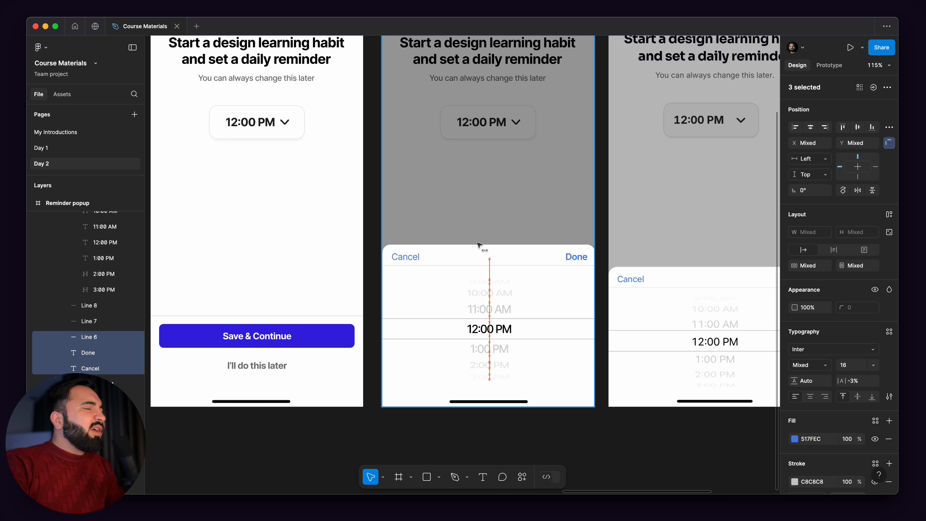
drag(478, 245, 477, 245)
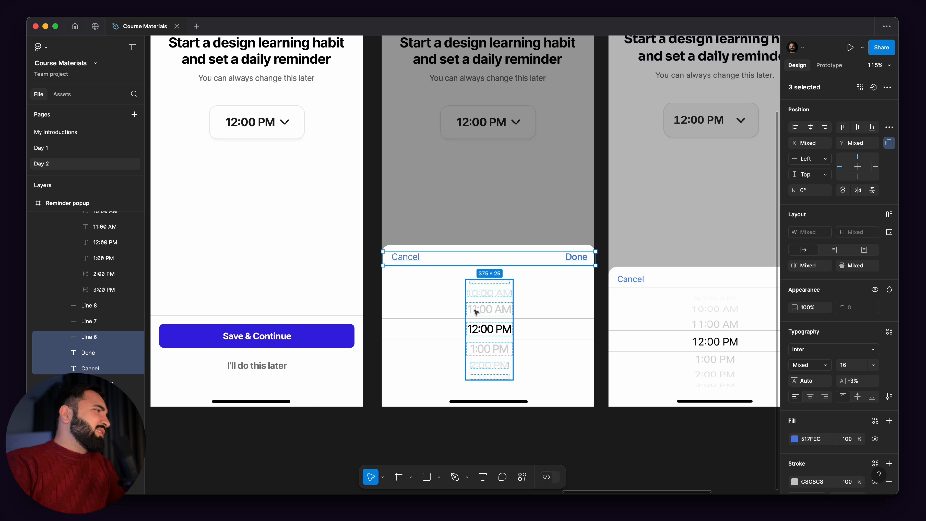
click(572, 423)
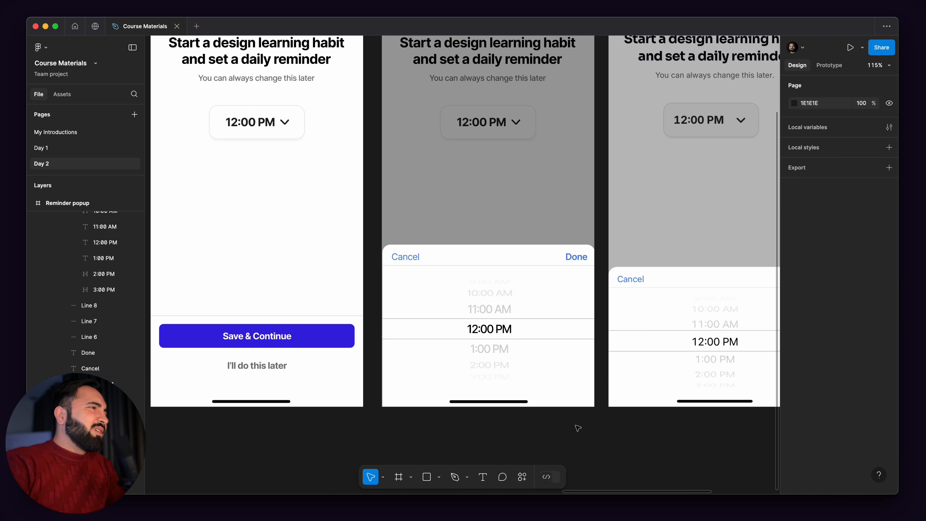
Move the 10:00 AM reference image farther right and place a duplicate of the Reminder screen in the gap.
scroll(583, 429, down, 2)
scroll(534, 269, down, 5)
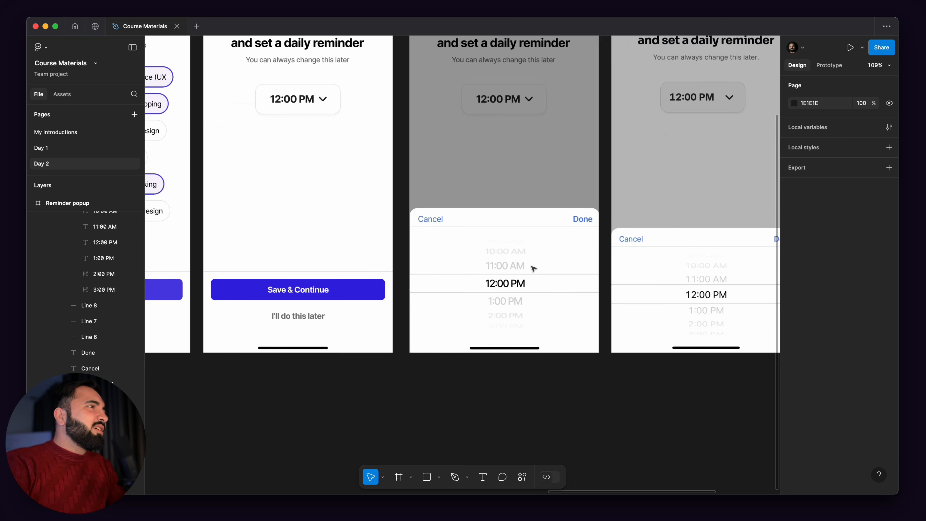
drag(641, 323, 431, 369)
scroll(467, 292, down, 2)
scroll(467, 292, down, 1)
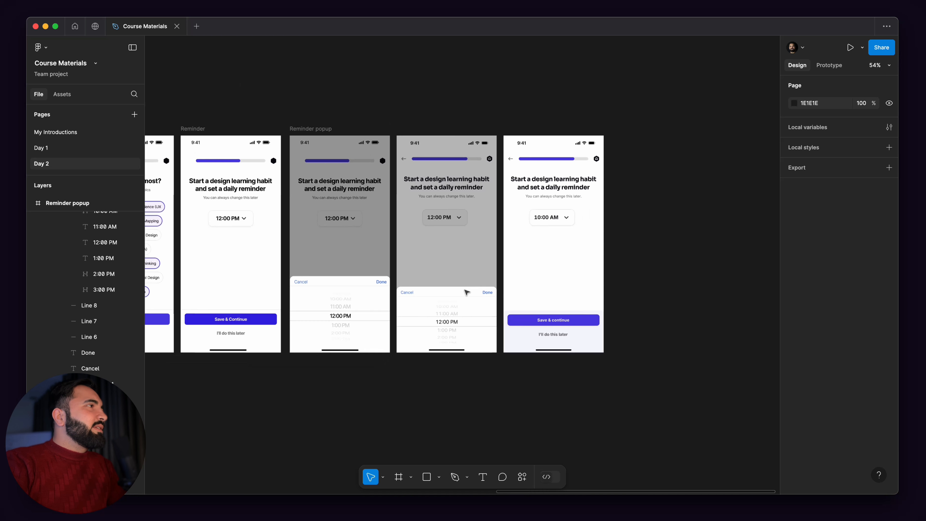
click(563, 252)
scroll(615, 179, down, 4)
scroll(491, 328, up, 1)
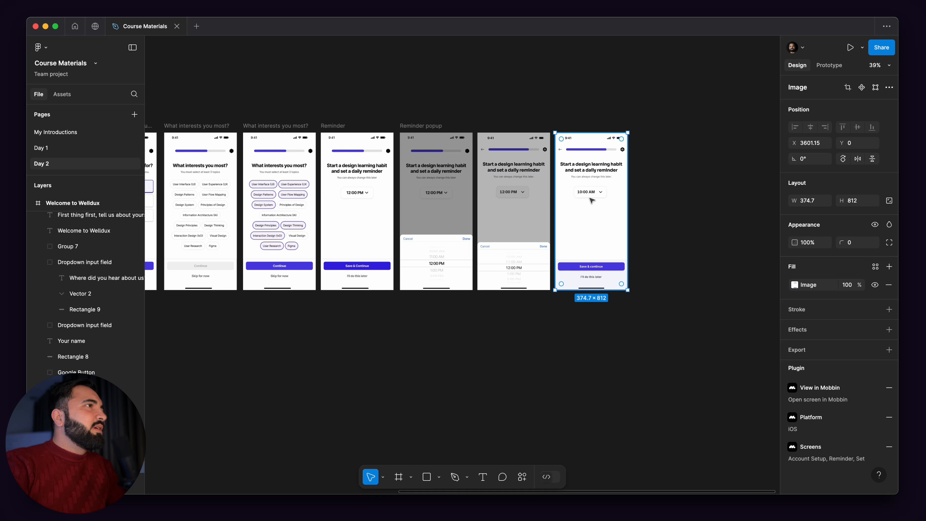
scroll(583, 195, down, 3)
drag(584, 195, 686, 195)
alt+drag(468, 156, 592, 163)
scroll(593, 162, up, 5)
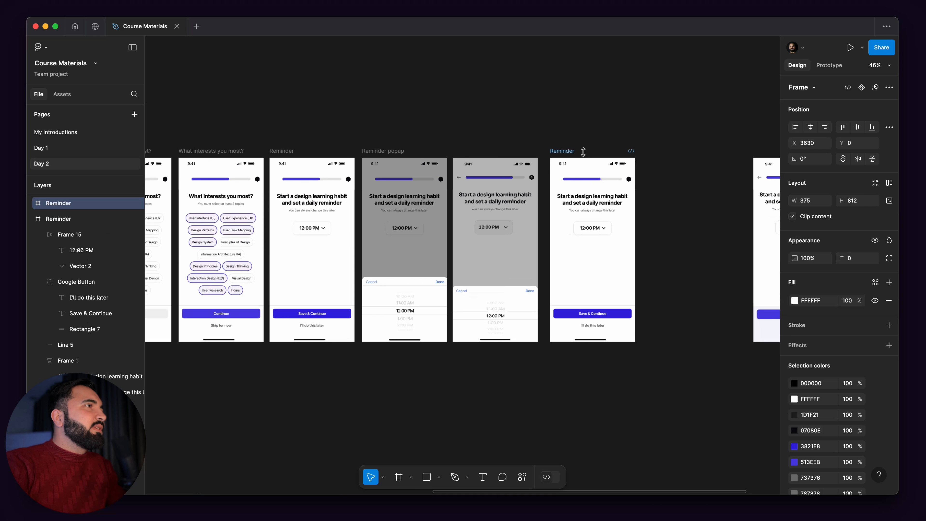
Rename the new duplicate frame as Reminder selected.
double_click(568, 151)
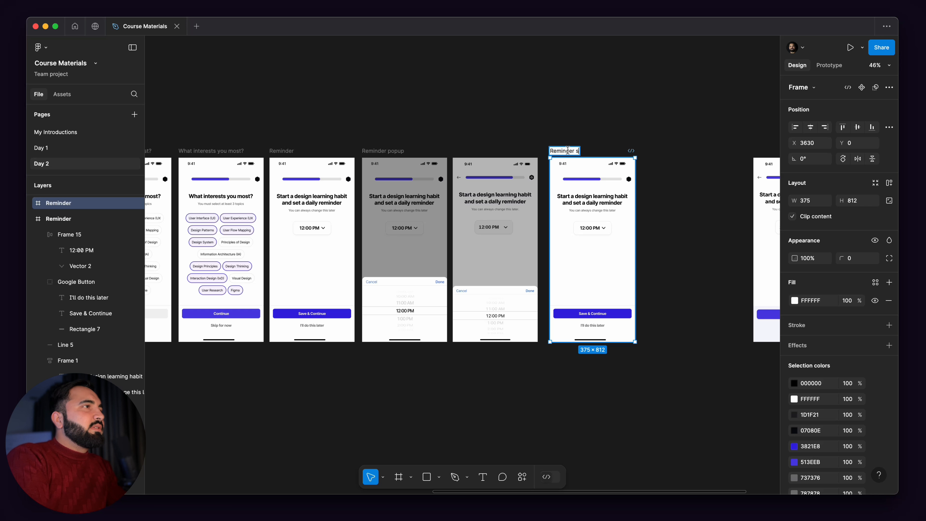
text(selected)
key(Return)
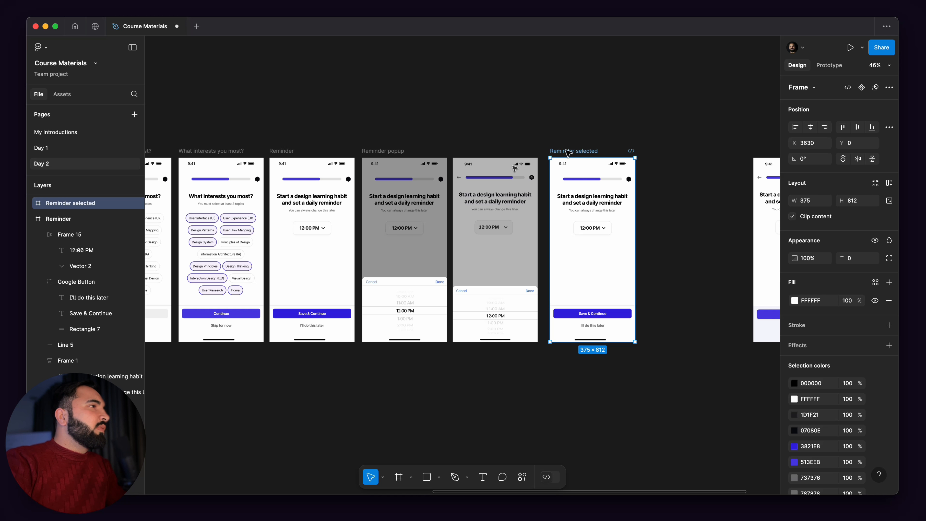
Delete the picker and 10:00 AM reference images, and move the Reminder selected screen next to Reminder popup.
click(513, 183)
key(Delete)
scroll(773, 252, up, 1)
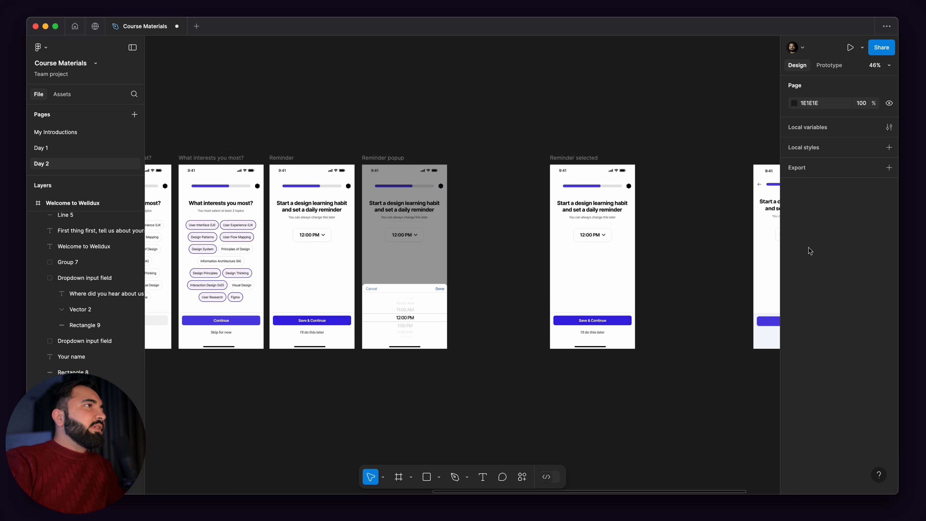
drag(688, 204, 534, 207)
click(626, 207)
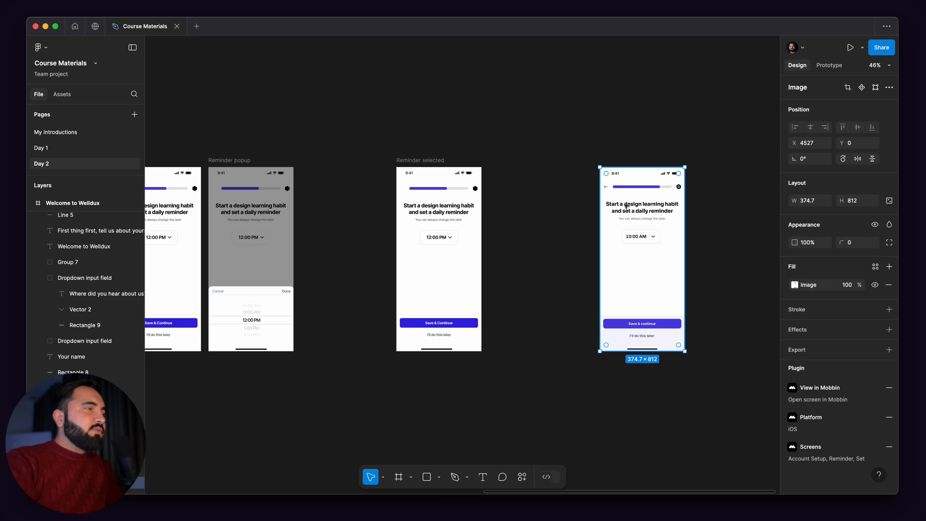
key(Delete)
scroll(619, 180, left, 5)
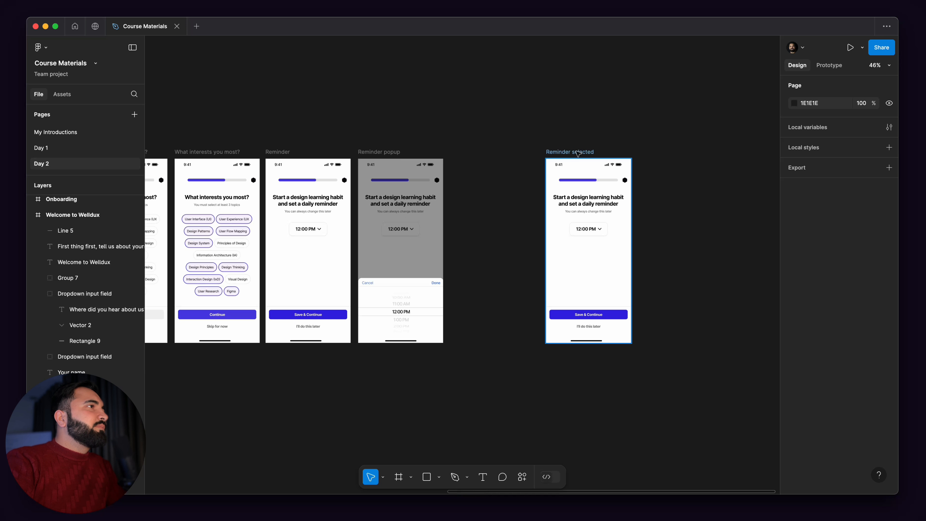
drag(578, 153, 487, 148)
Change the time in the dropdown on the Reminder selected screen to 10:00 AM.
scroll(487, 148, up, 5)
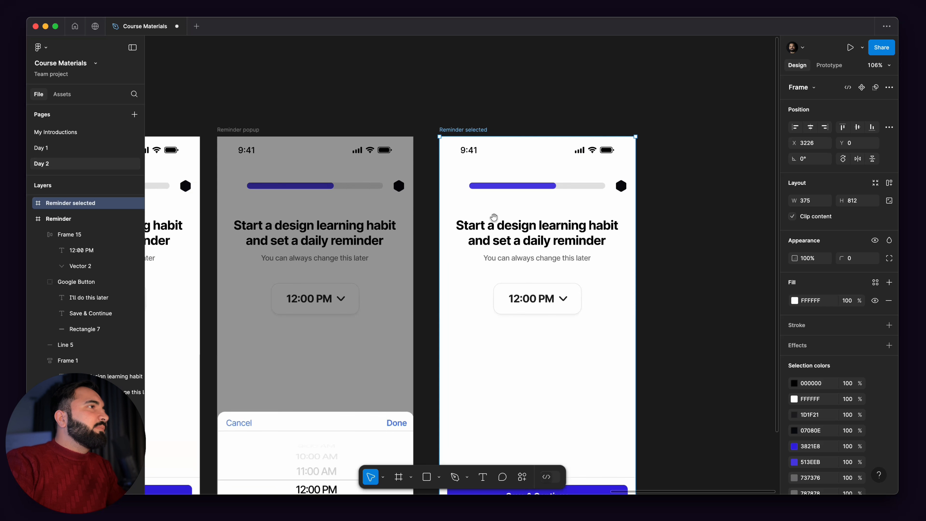
scroll(619, 217, right, 3)
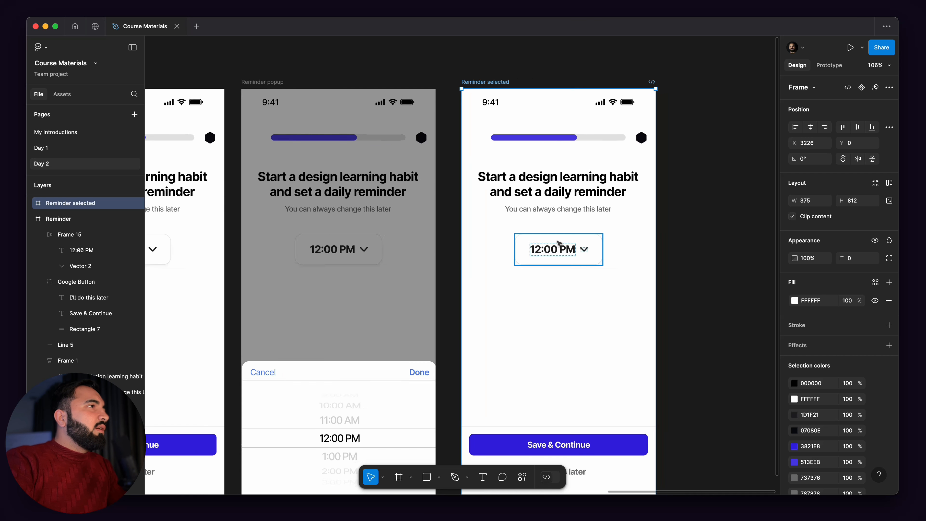
scroll(543, 244, down, 3)
double_click(629, 213)
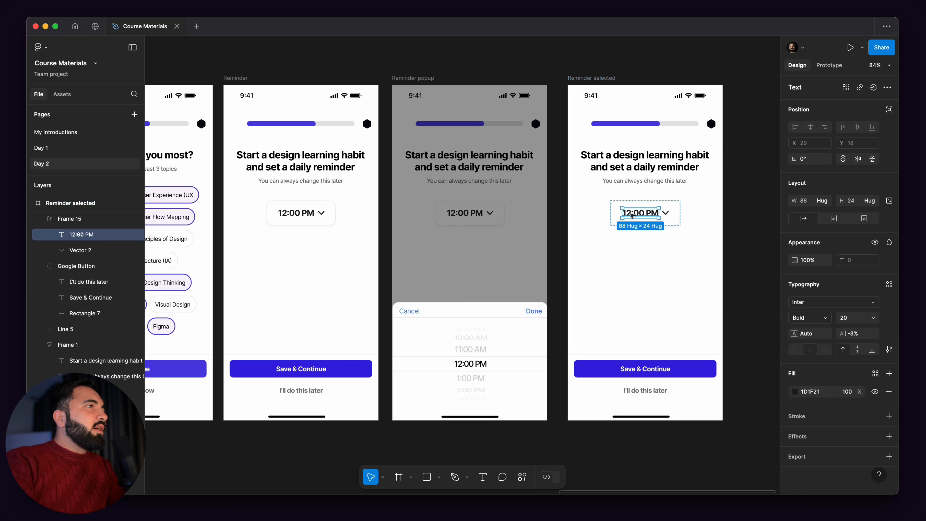
scroll(627, 211, up, 5)
drag(634, 211, 620, 212)
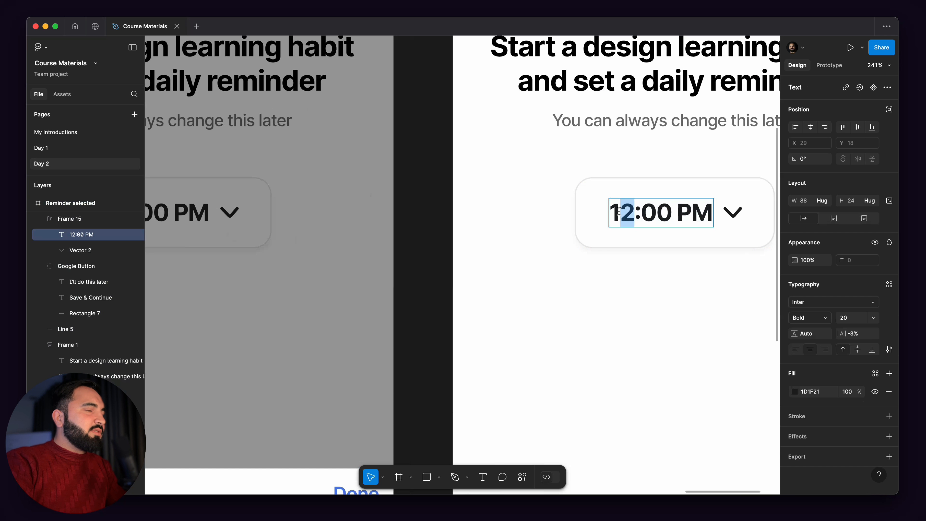
text(0)
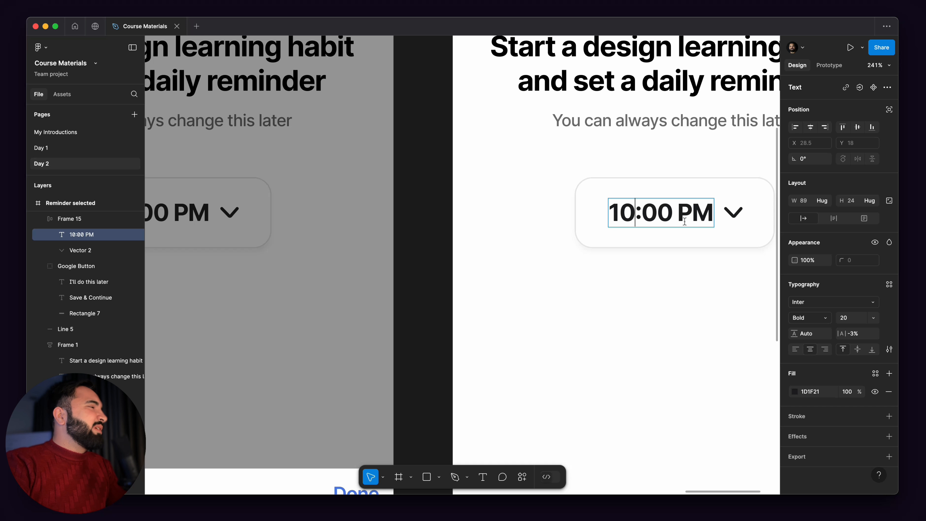
drag(687, 215, 684, 213)
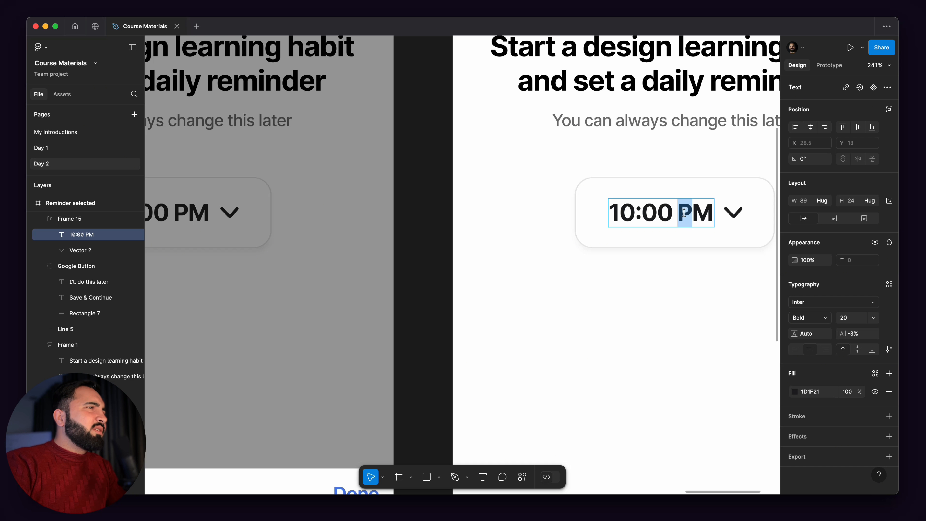
text(a)
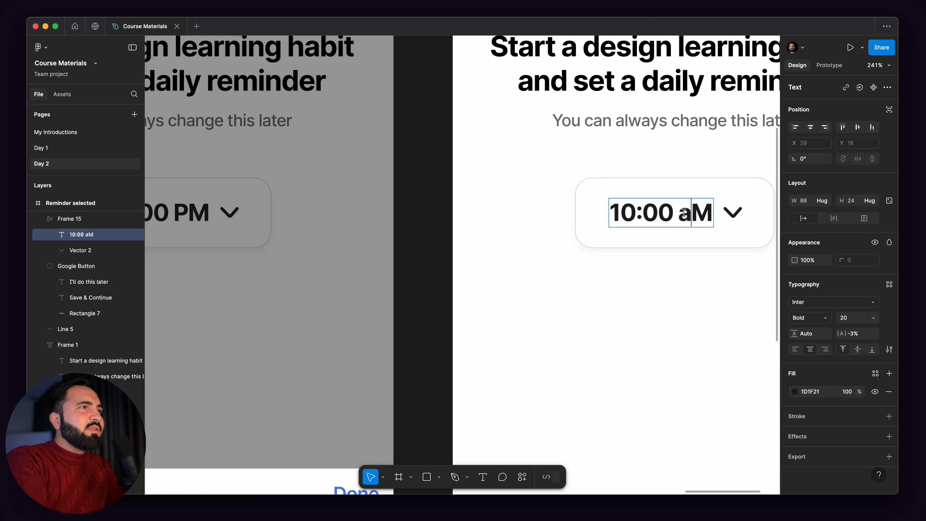
key(BackSpace)
text(A)
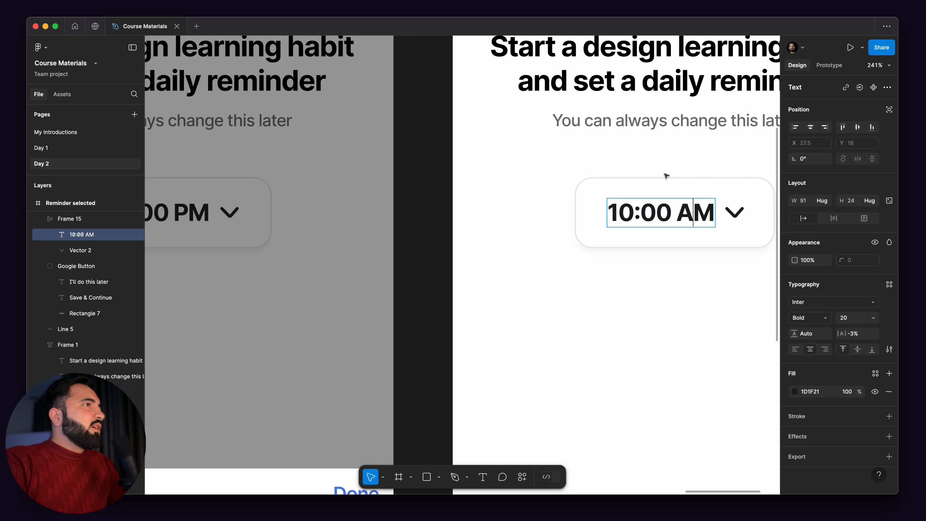
scroll(642, 159, down, 5)
click(730, 116)
Select all ten onboarding screens and wrap them in one horizontal auto layout with 60 px gaps.
scroll(695, 111, down, 3)
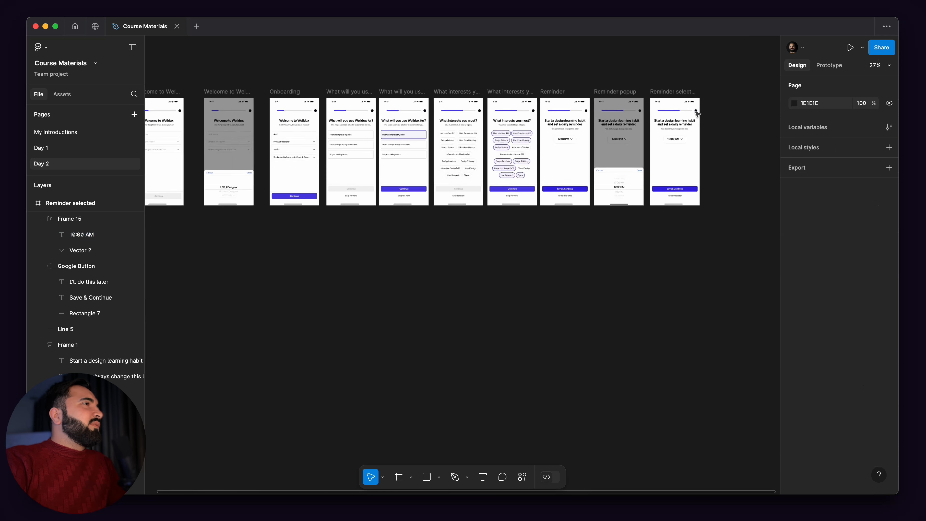
scroll(695, 113, down, 3)
drag(716, 78, 408, 176)
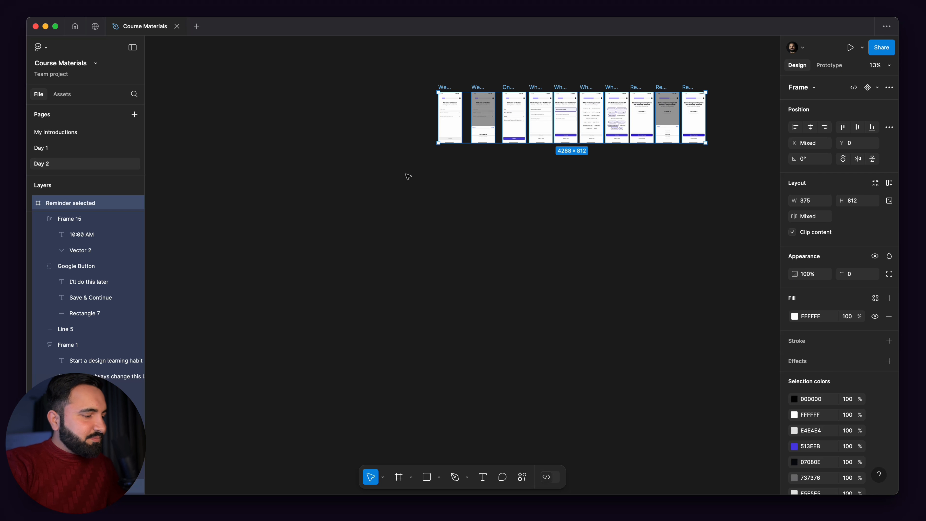
key(shift+a)
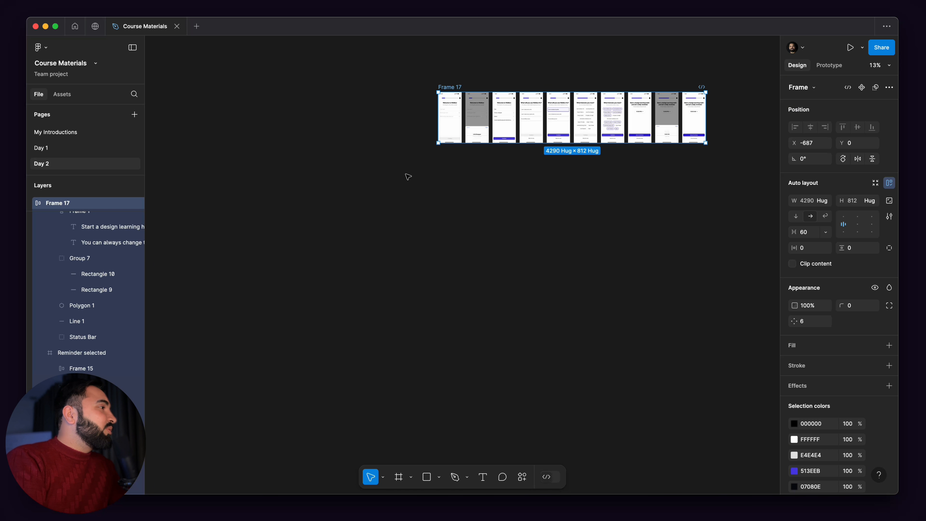
Ungroup the auto layout frame around the onboarding screens and select all ten separate screens.
scroll(481, 103, up, 5)
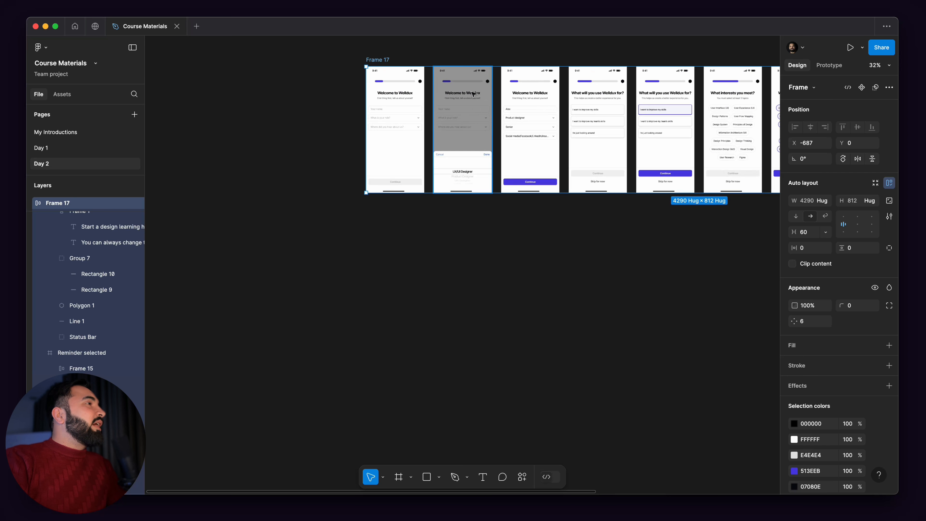
scroll(471, 92, up, 4)
click(392, 170)
click(387, 188)
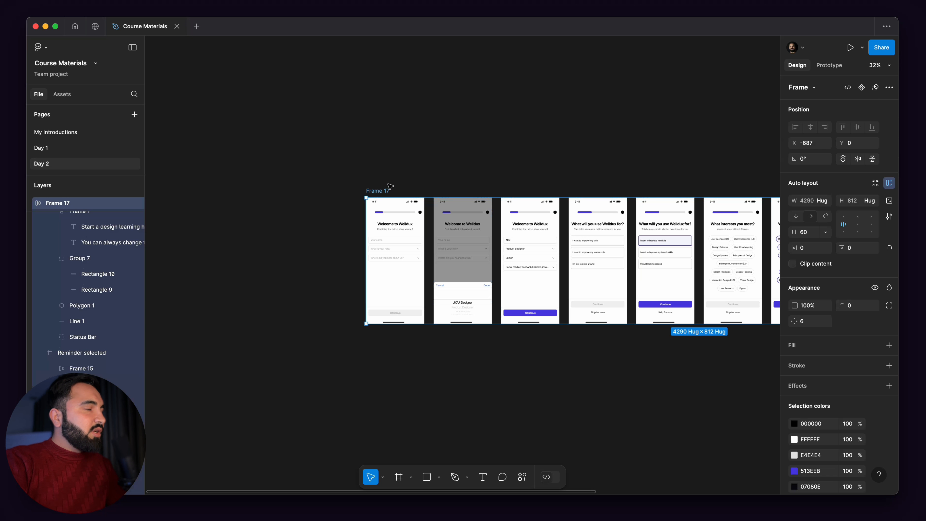
key(super+shift+g)
click(403, 155)
scroll(398, 156, down, 4)
drag(327, 133, 728, 265)
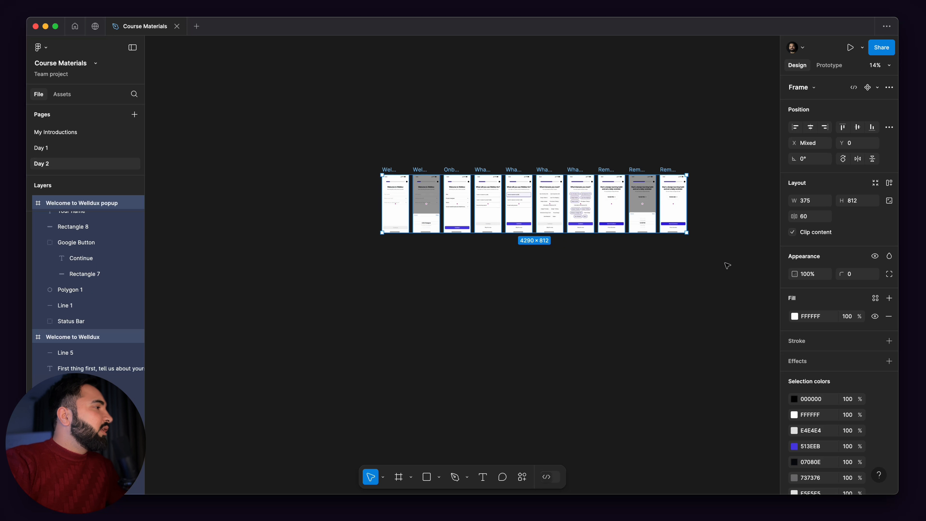